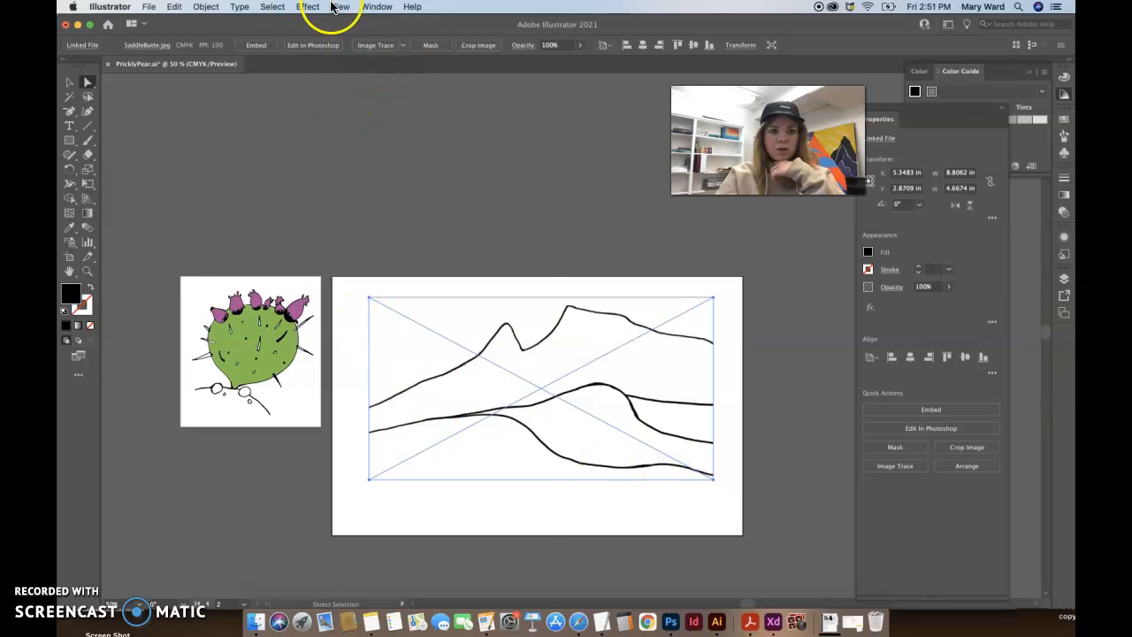
# Run Image Trace on the linked mountain line drawing with the live preview turned on.
pyautogui.click(373, 7)
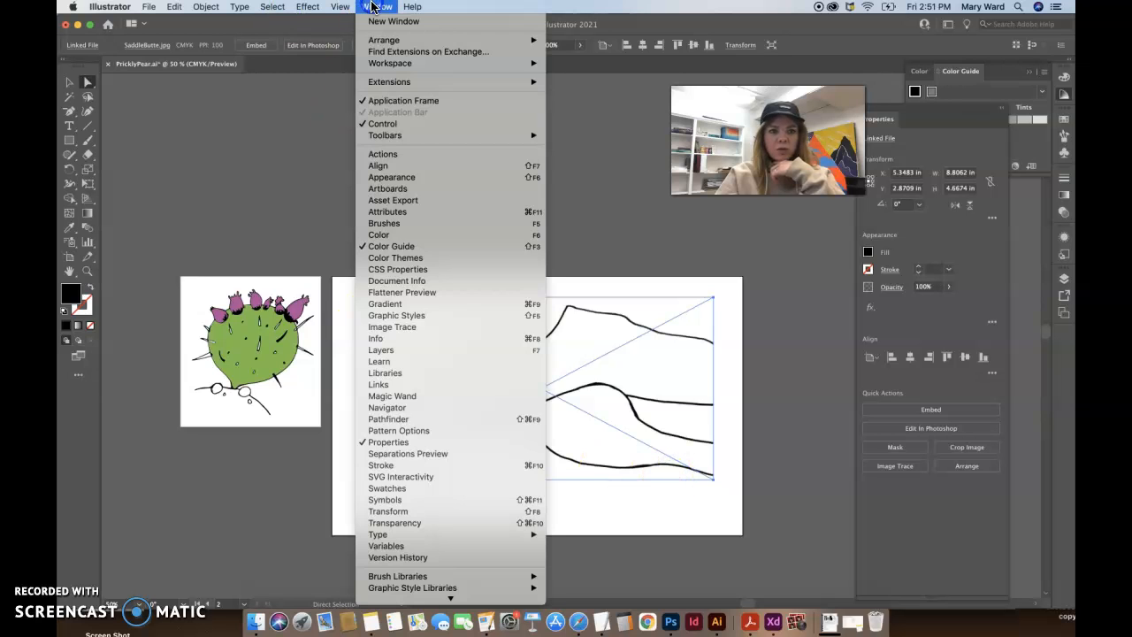
pyautogui.click(412, 326)
pyautogui.click(508, 234)
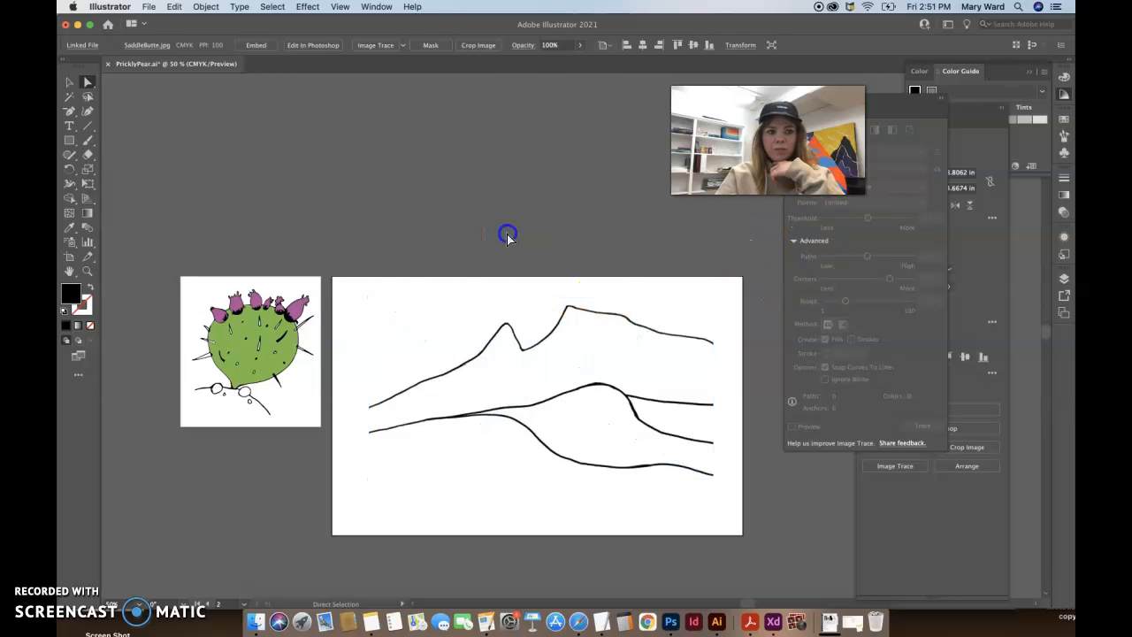
pyautogui.click(69, 82)
pyautogui.click(445, 310)
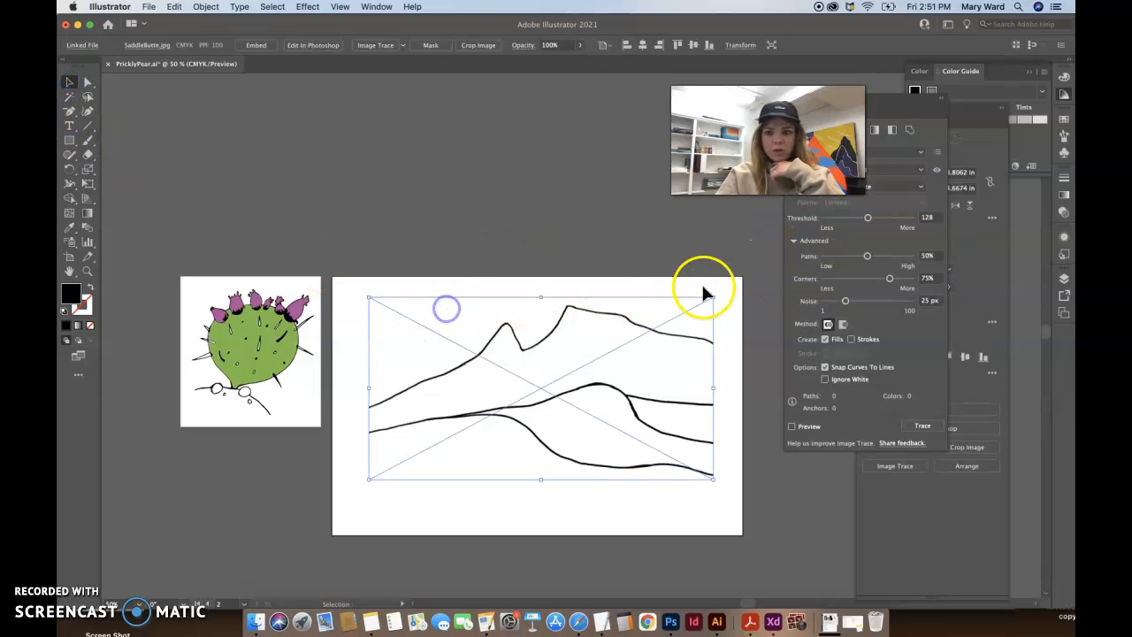
pyautogui.click(850, 341)
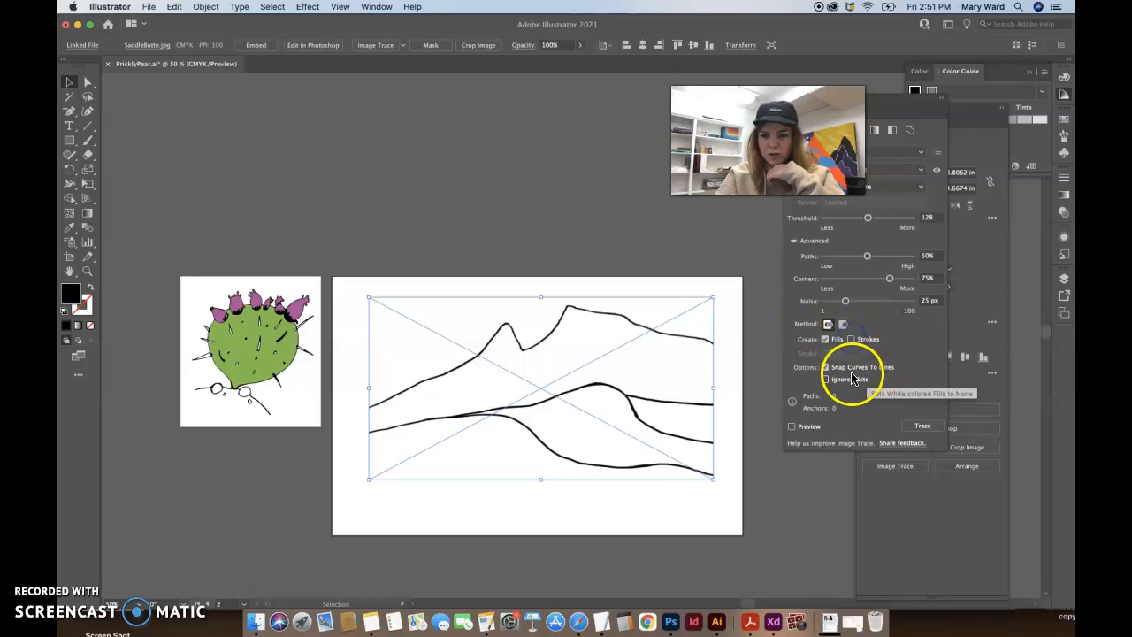
pyautogui.click(791, 426)
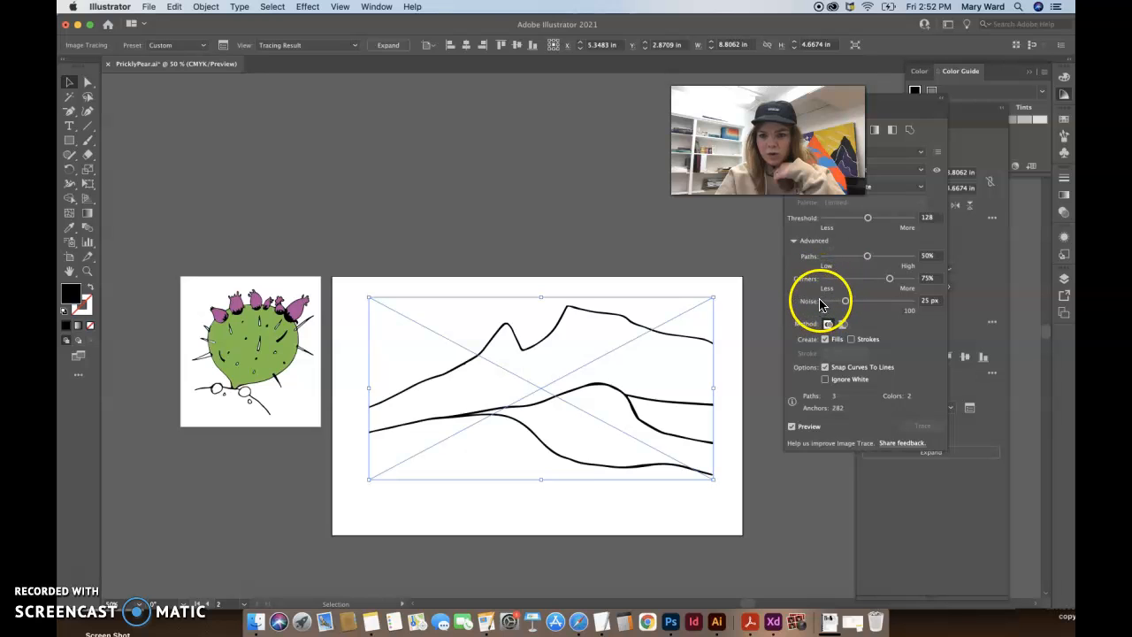
# Expand the traced mountain drawing into editable vector paths and deselect it.
pyautogui.click(893, 186)
pyautogui.click(856, 201)
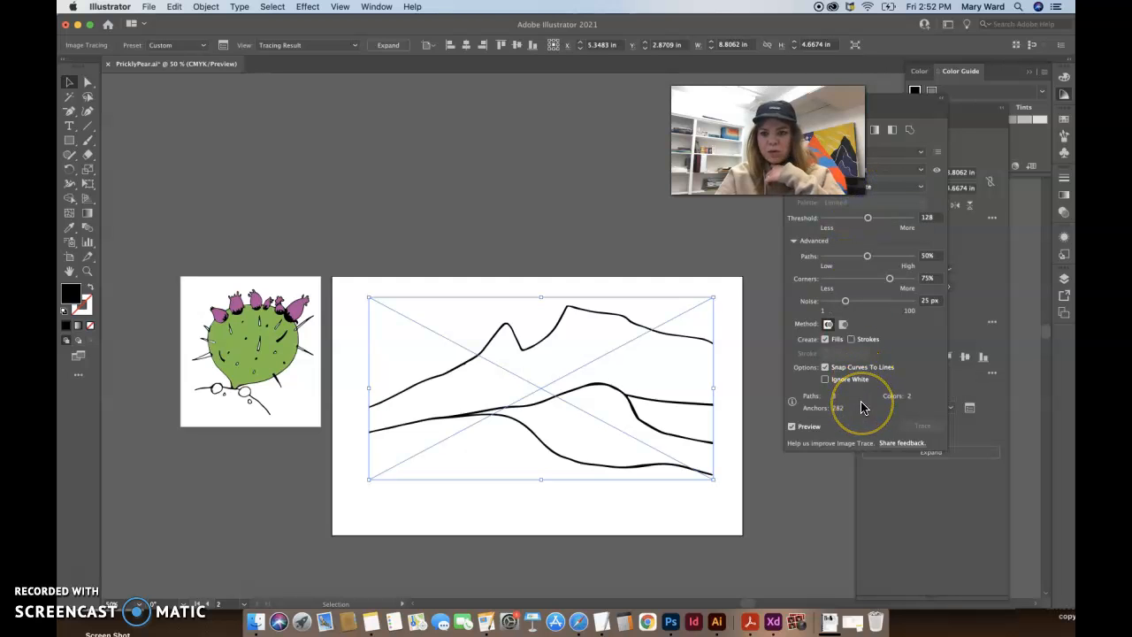
pyautogui.click(395, 45)
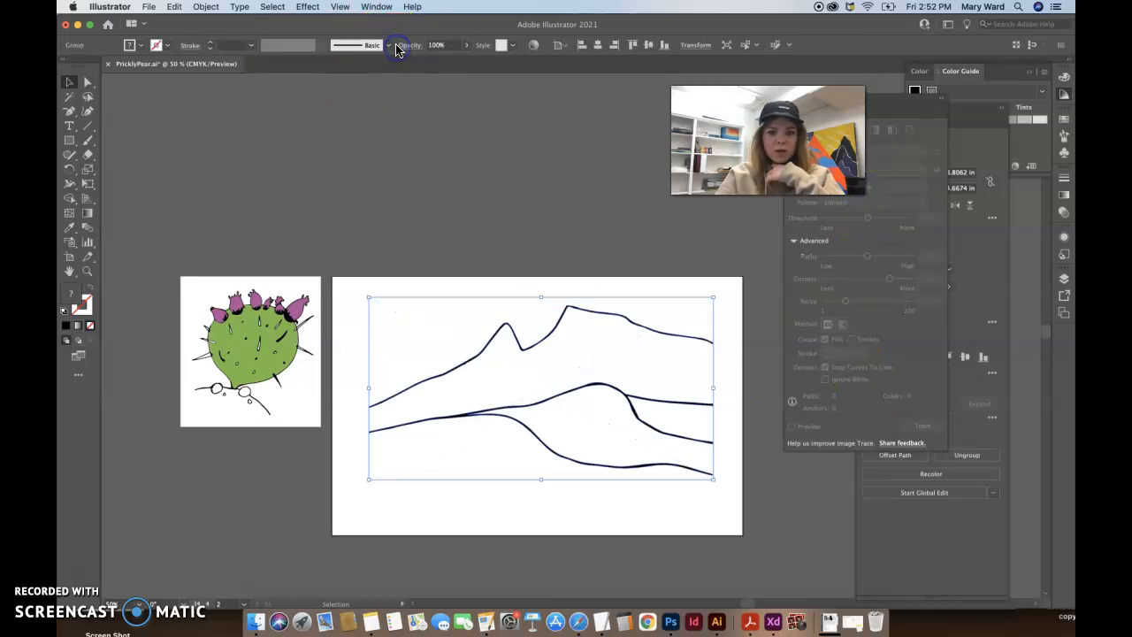
pyautogui.click(469, 216)
# Move the expanded mountain drawing off its artboard into the empty canvas area above.
pyautogui.click(89, 84)
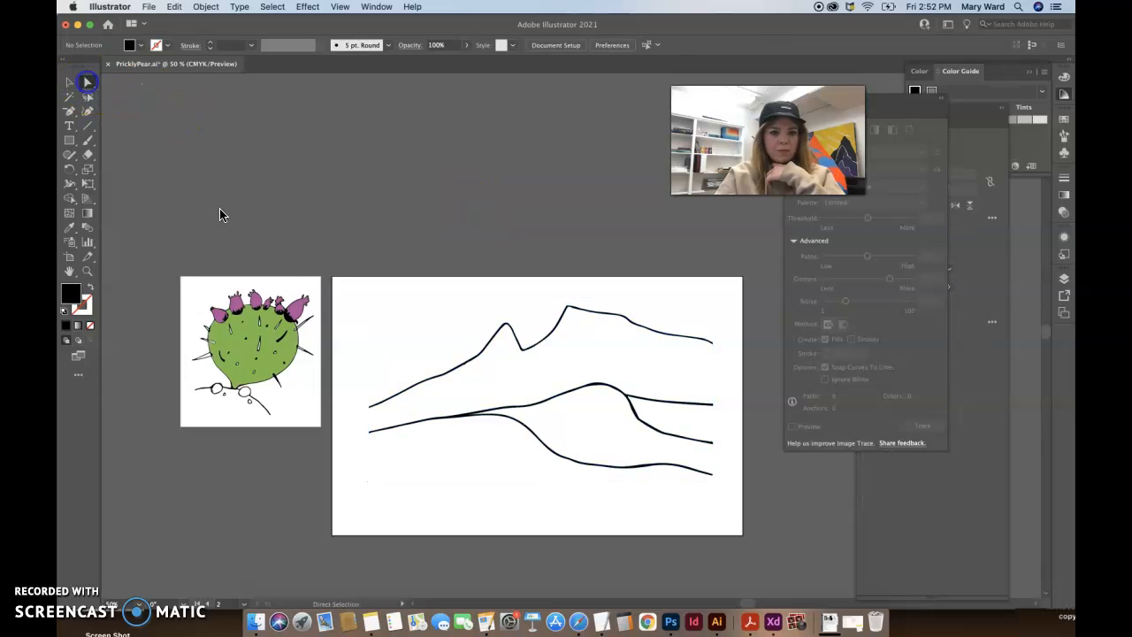
pyautogui.click(453, 364)
pyautogui.moveTo(512, 323)
pyautogui.mouseDown()
pyautogui.moveTo(530, 291)
pyautogui.moveTo(513, 315)
pyautogui.mouseUp()
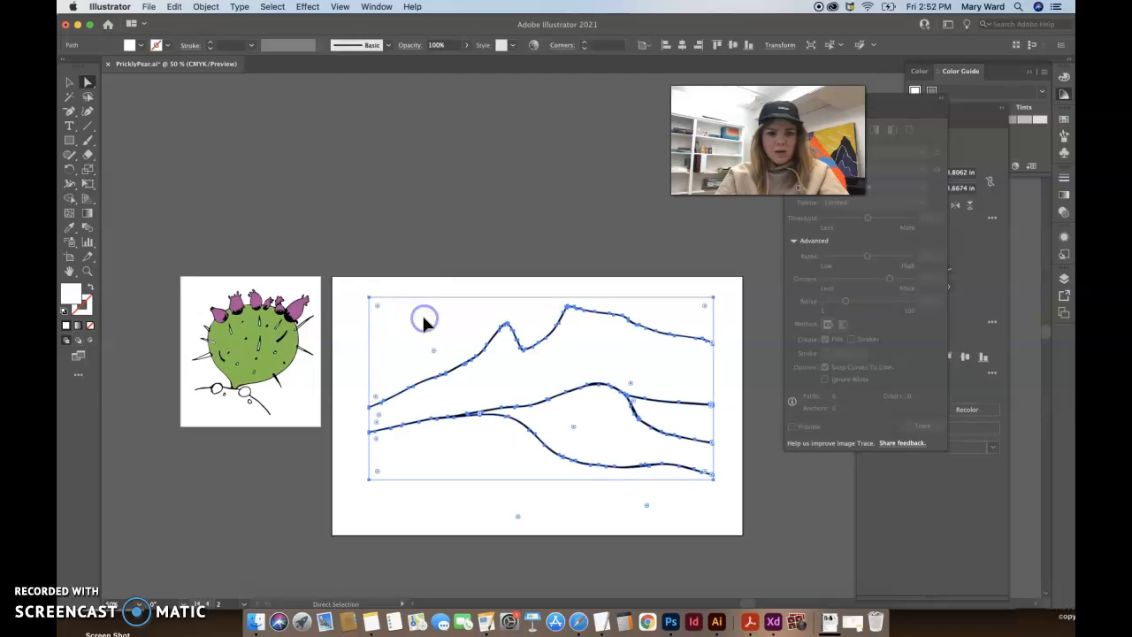
pyautogui.click(70, 82)
pyautogui.click(359, 164)
pyautogui.moveTo(465, 369); pyautogui.dragTo(369, 161)
pyautogui.click(633, 236)
pyautogui.scroll(3, 633, 236)
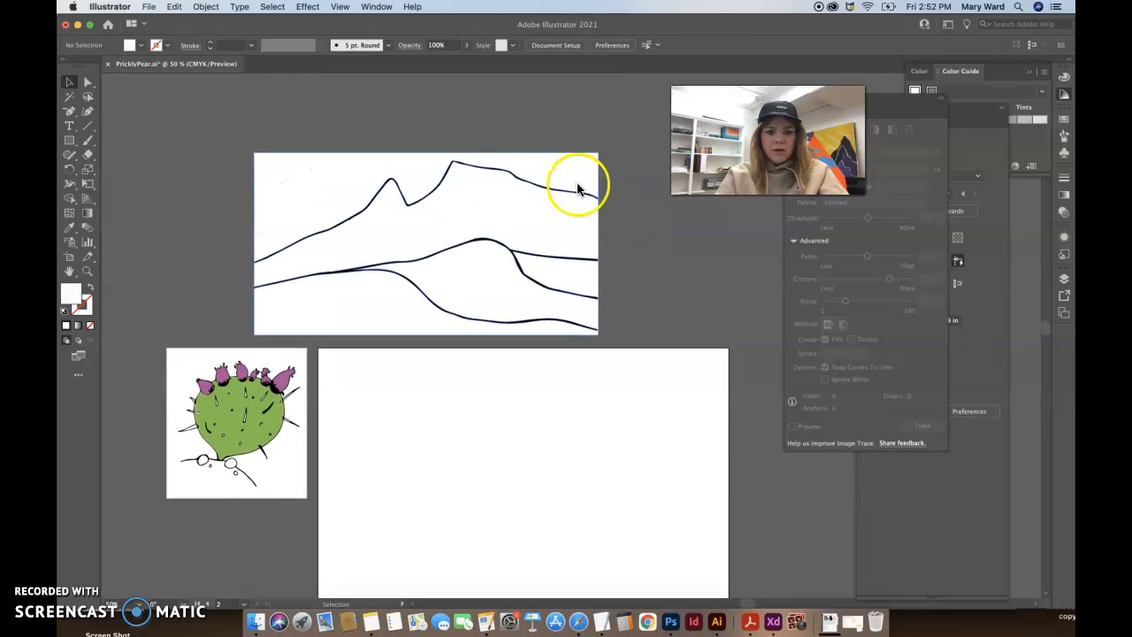
# Delete the white background shape from the traced drawing, keeping only the black mountain lines.
pyautogui.click(88, 81)
pyautogui.click(277, 183)
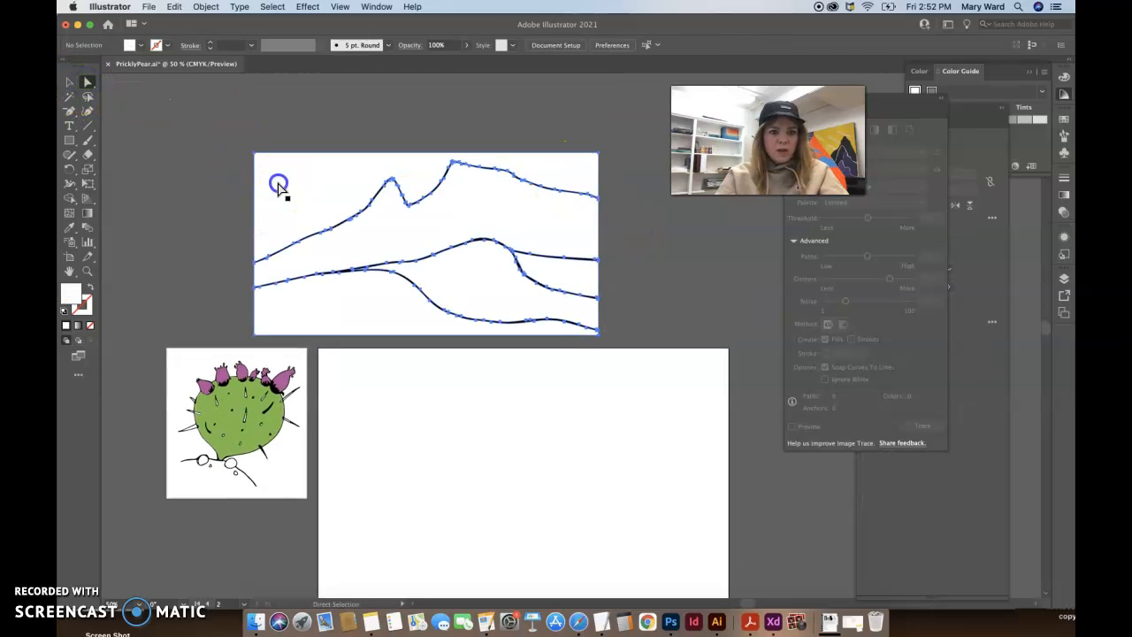
pyautogui.press('Delete')
pyautogui.click(328, 219)
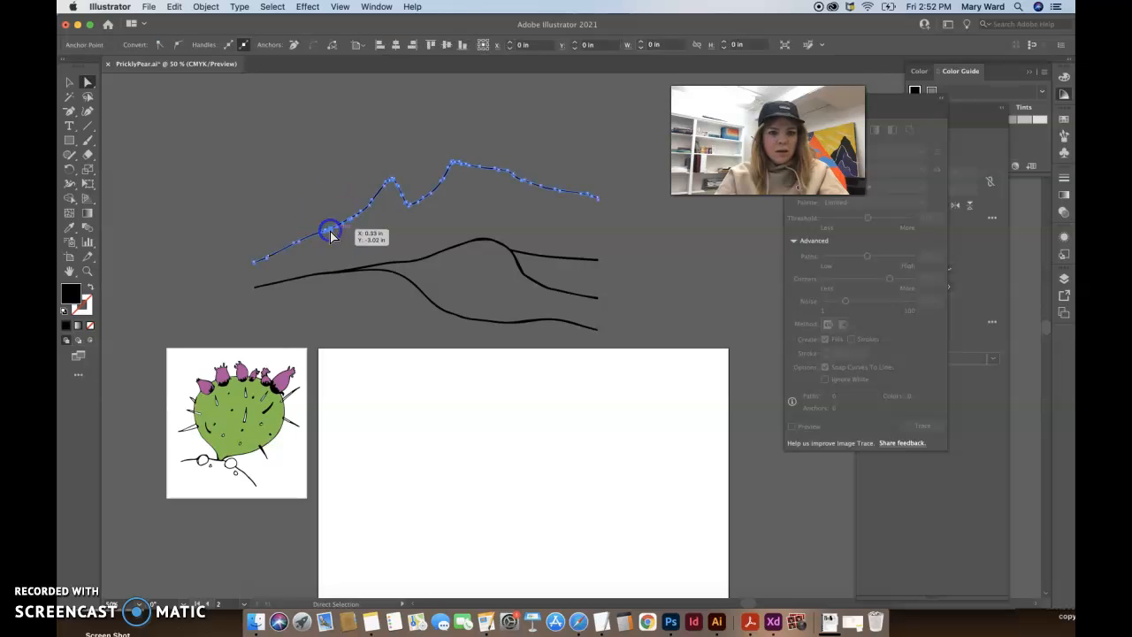
pyautogui.keyDown('shift'); pyautogui.click(352, 271); pyautogui.keyUp('shift')
pyautogui.click(367, 252)
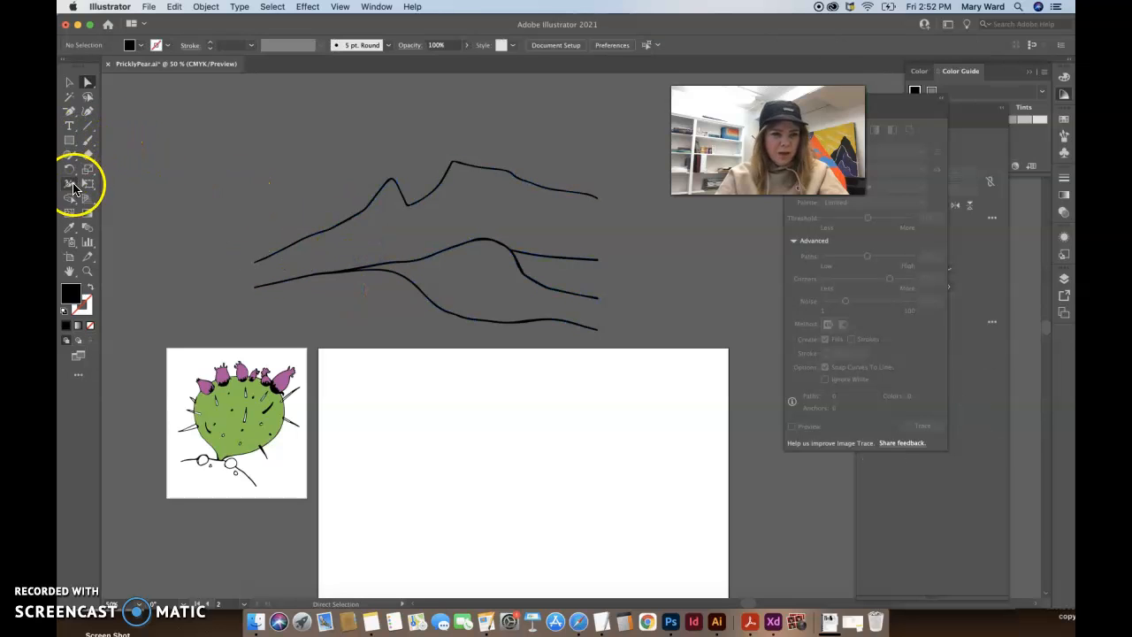
# Draw a rectangle about 9.32 by 6.20 in over the mountain lines and fill it white with K at 0%.
pyautogui.moveTo(237, 107)
pyautogui.mouseDown()
pyautogui.moveTo(485, 333)
pyautogui.moveTo(540, 351)
pyautogui.moveTo(602, 351)
pyautogui.mouseUp()
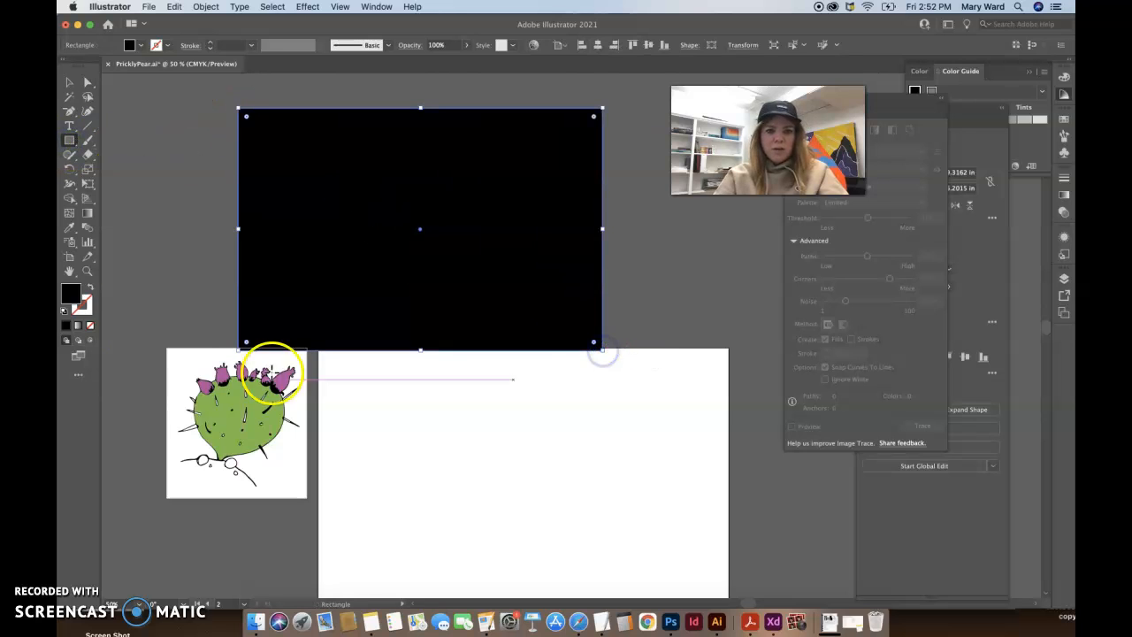
pyautogui.doubleClick(71, 299)
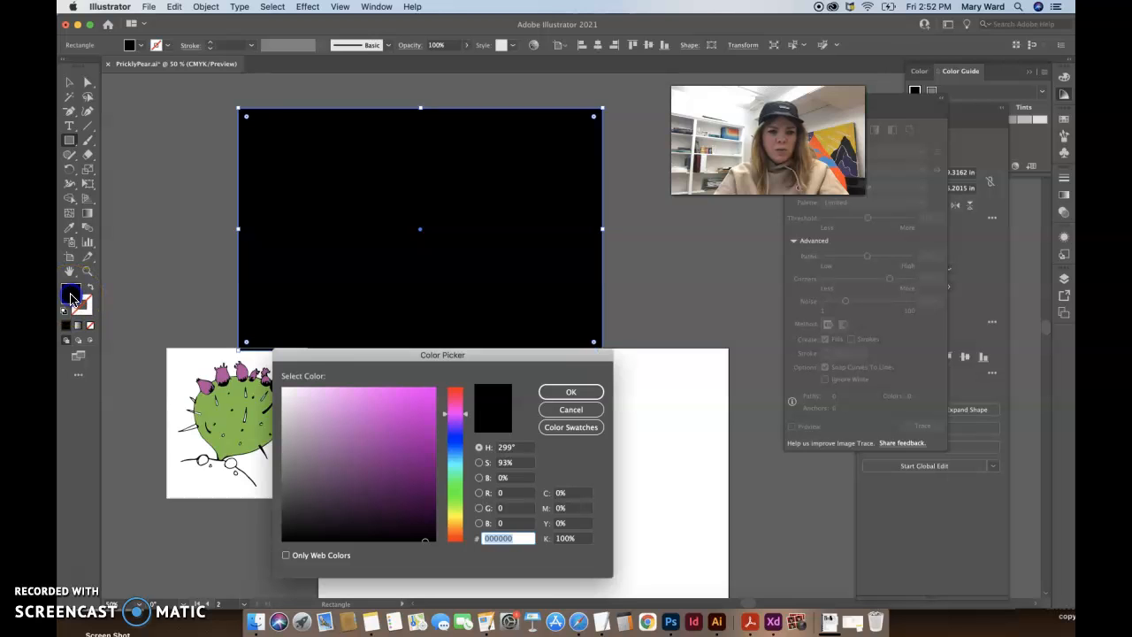
pyautogui.click(564, 538)
pyautogui.write('0')
pyautogui.press('Return')
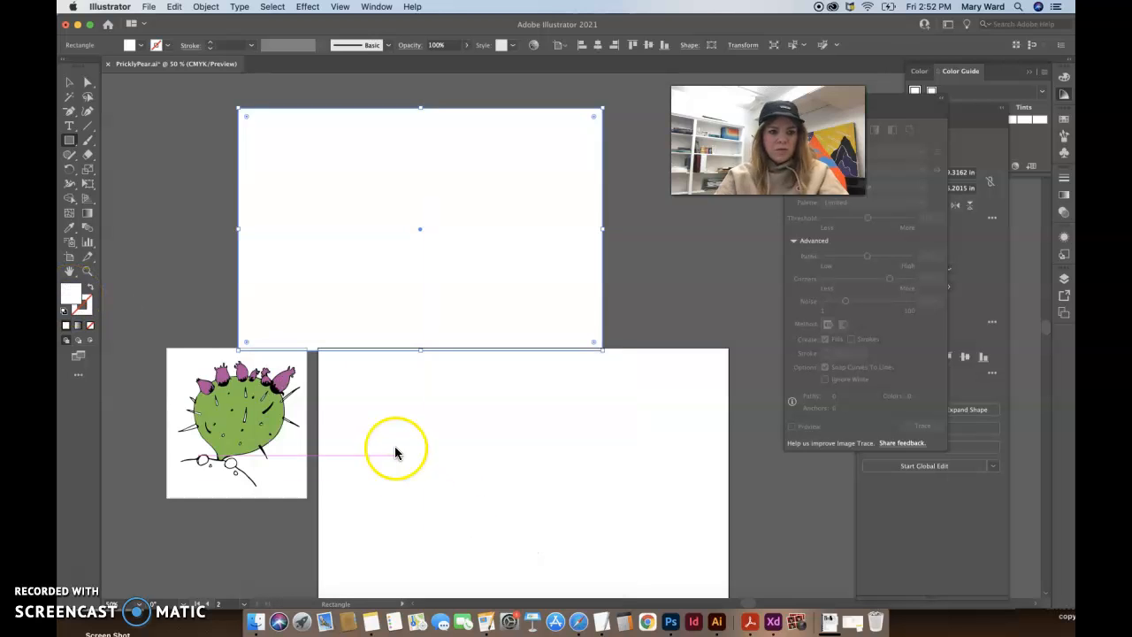
# Send the white rectangle behind the mountain lines.
pyautogui.click(69, 83)
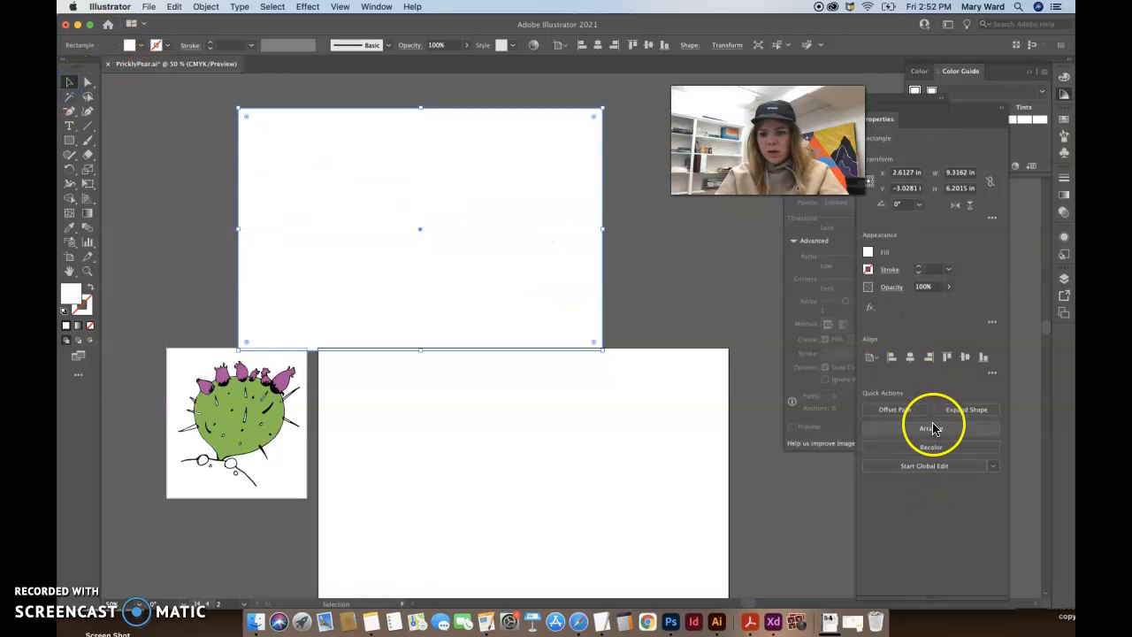
pyautogui.click(931, 429)
pyautogui.click(915, 468)
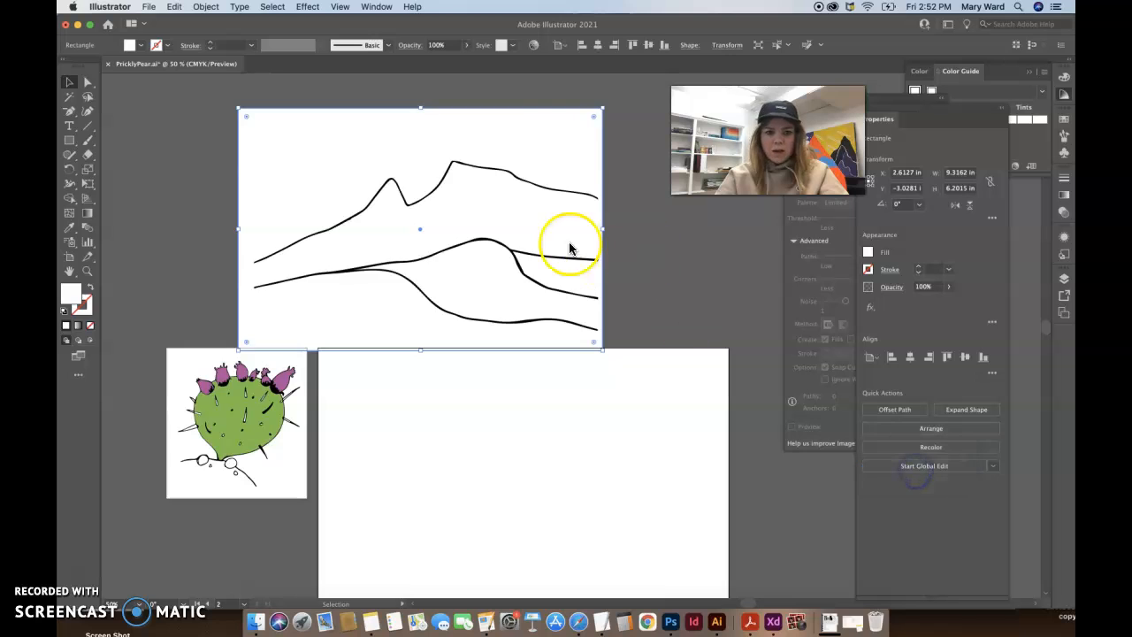
# Narrow the white rectangle to about 8.77 in wide so its sides meet the ends of the mountain lines.
pyautogui.moveTo(602, 229); pyautogui.dragTo(598, 231)
pyautogui.moveTo(239, 229)
pyautogui.mouseDown()
pyautogui.moveTo(575, 336)
pyautogui.moveTo(699, 404)
pyautogui.moveTo(616, 273)
pyautogui.moveTo(623, 303)
pyautogui.mouseUp()
pyautogui.click(187, 239)
pyautogui.moveTo(689, 286); pyautogui.dragTo(687, 406)
pyautogui.click(537, 242)
# Extend the white rectangle's upper edge to make it about 7.86 in tall, adding sky above the mountains.
pyautogui.click(471, 200)
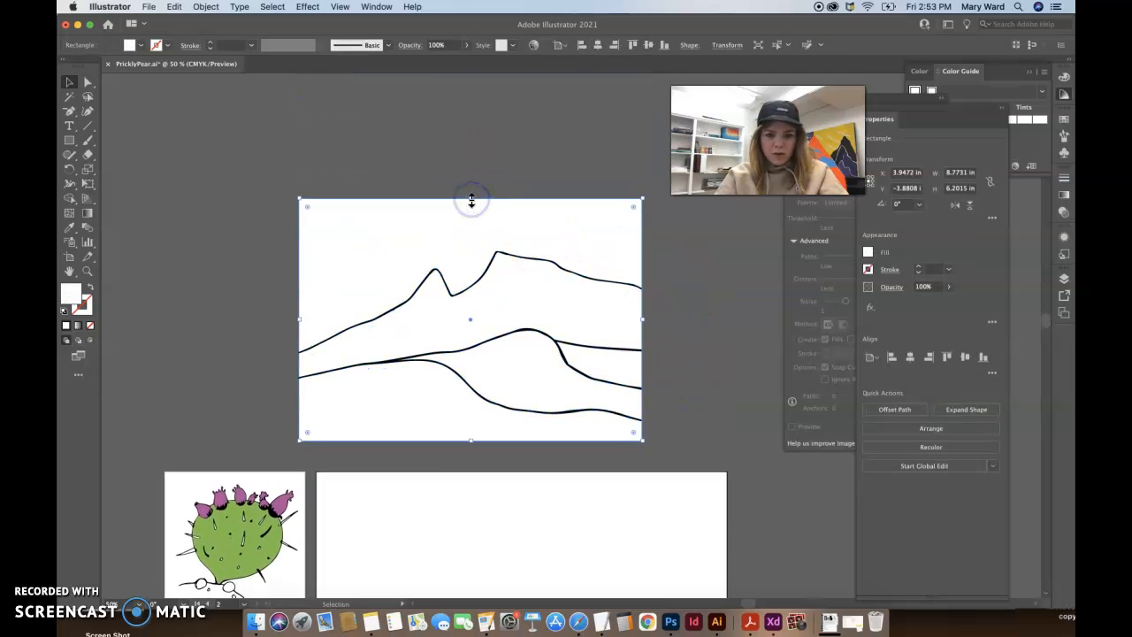
pyautogui.click(470, 200)
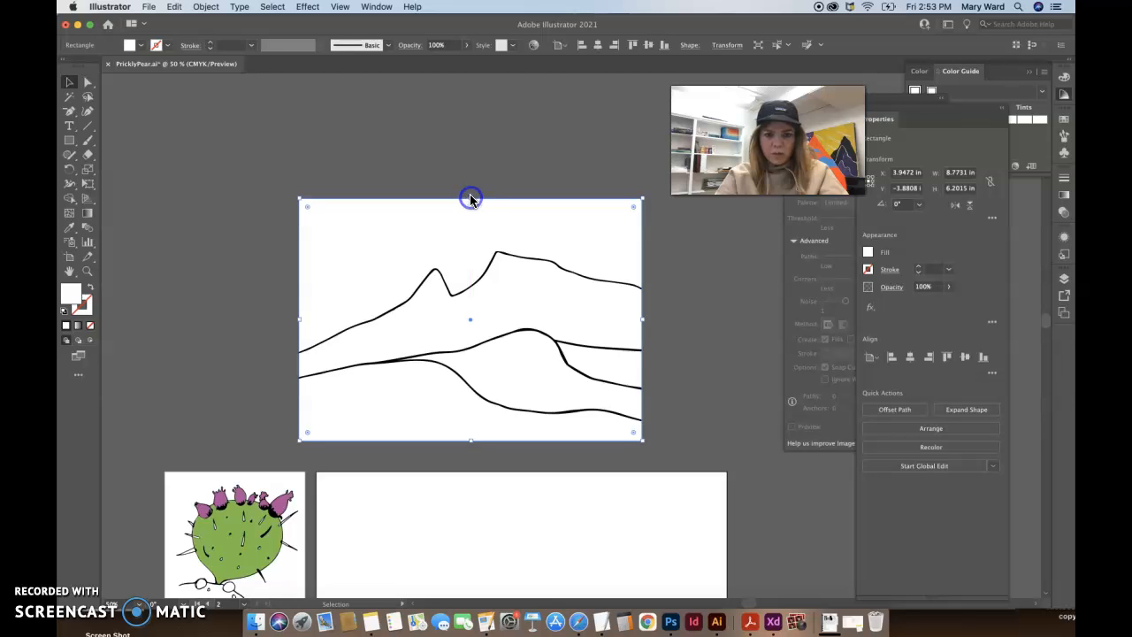
pyautogui.moveTo(469, 197); pyautogui.dragTo(469, 133)
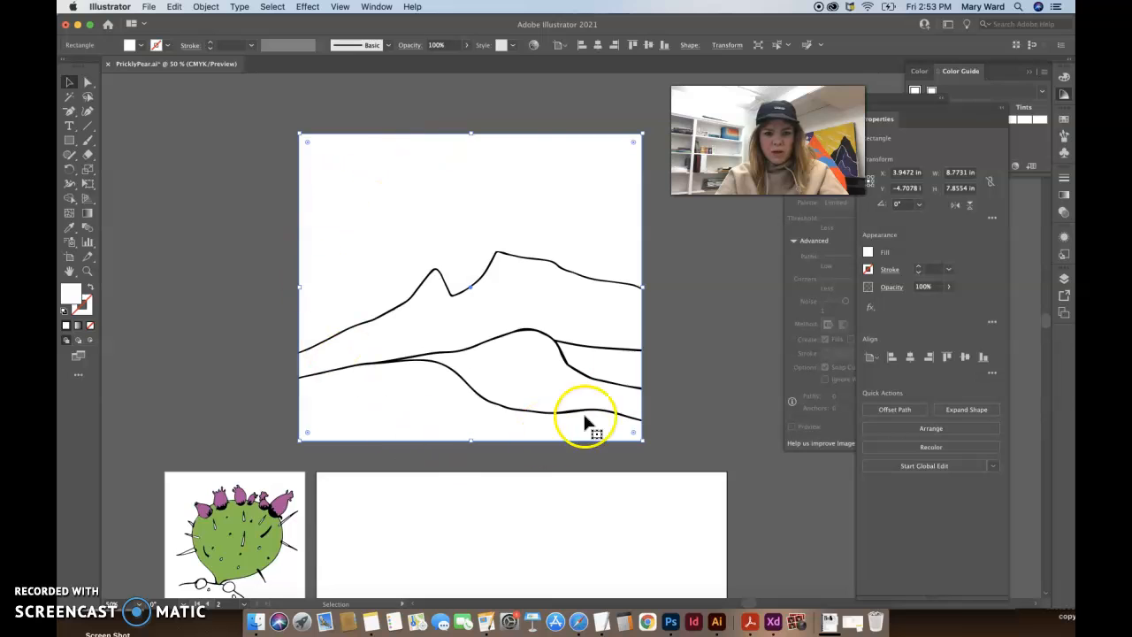
# Select the white rectangle together with all the mountain lines.
pyautogui.click(695, 328)
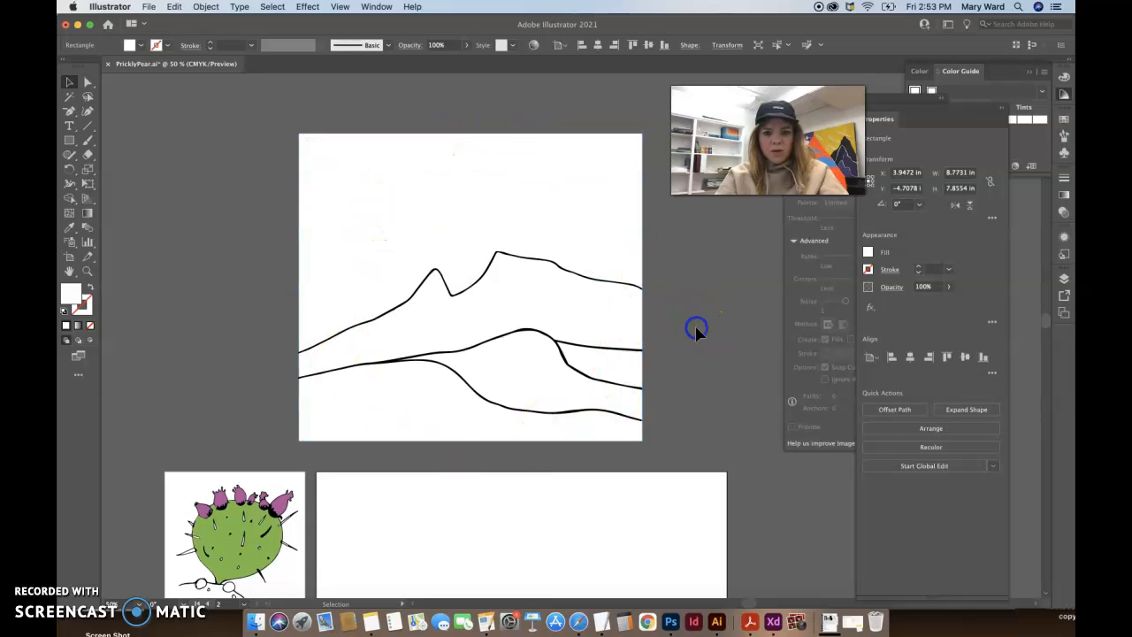
pyautogui.click(515, 203)
pyautogui.moveTo(250, 227); pyautogui.dragTo(696, 453)
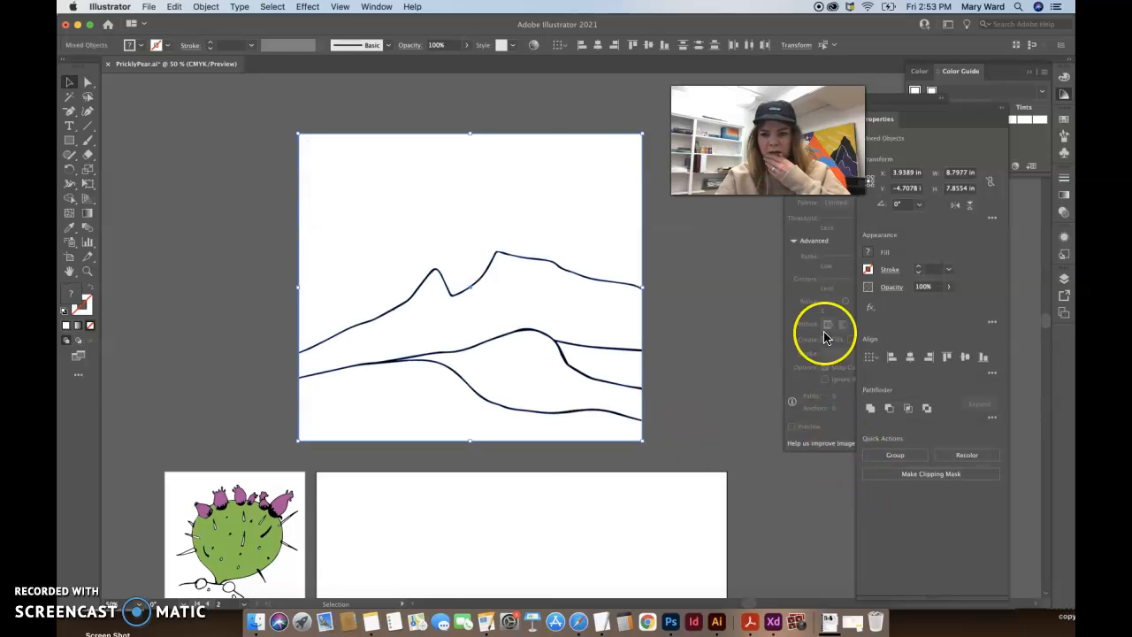
pyautogui.click(376, 6)
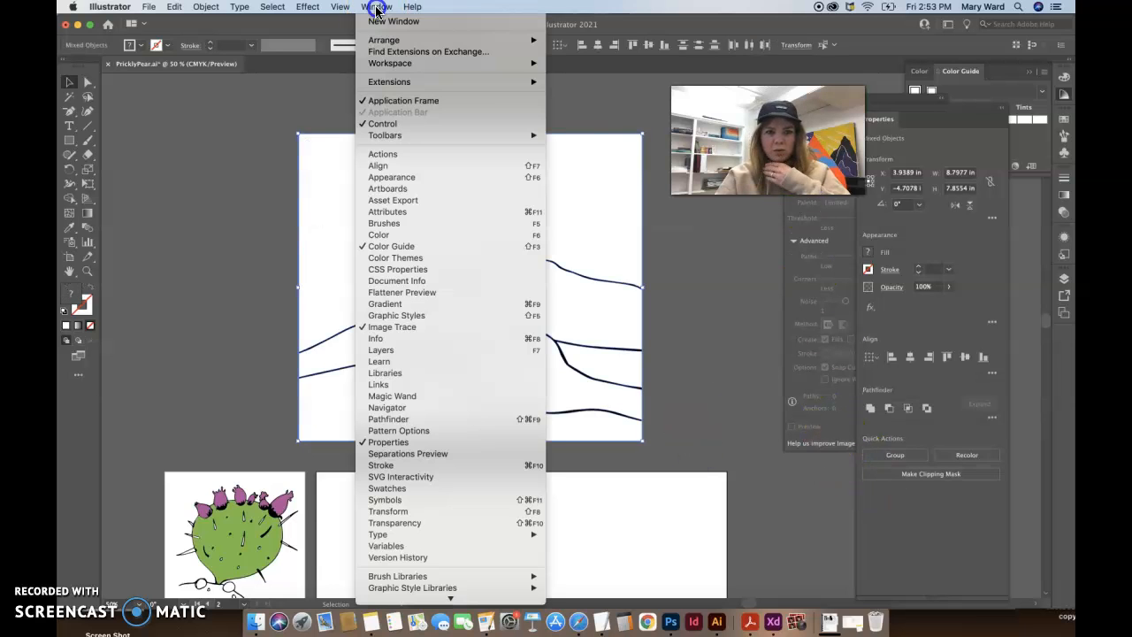
pyautogui.click(413, 430)
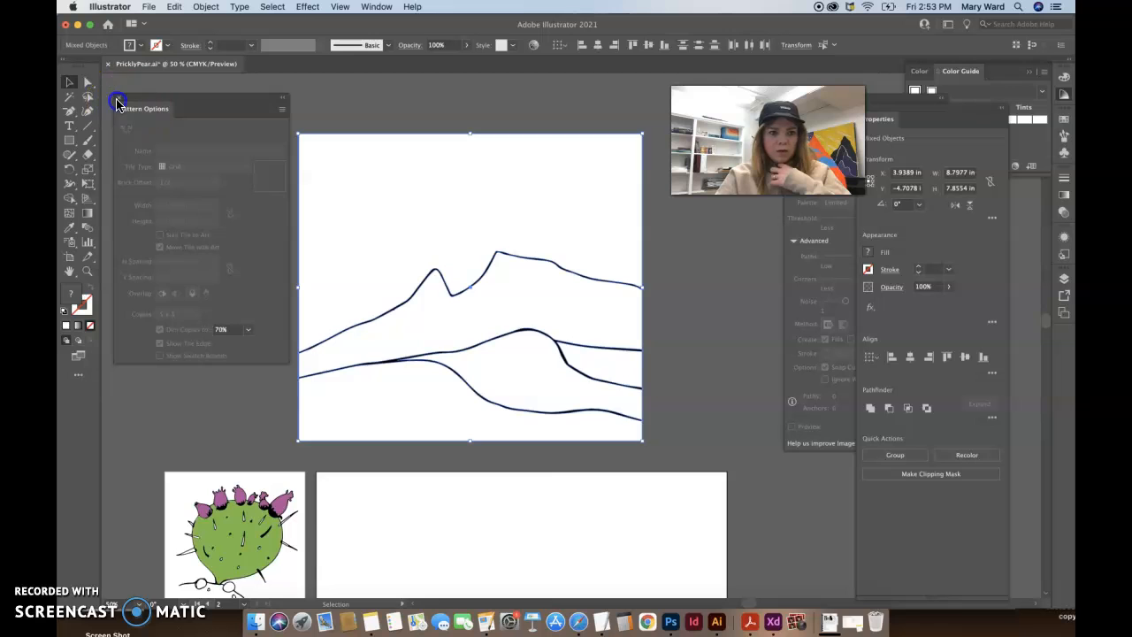
pyautogui.click(119, 101)
# Split the selected rectangle and mountain lines into separate regions with the Pathfinder Divide operation.
pyautogui.click(376, 6)
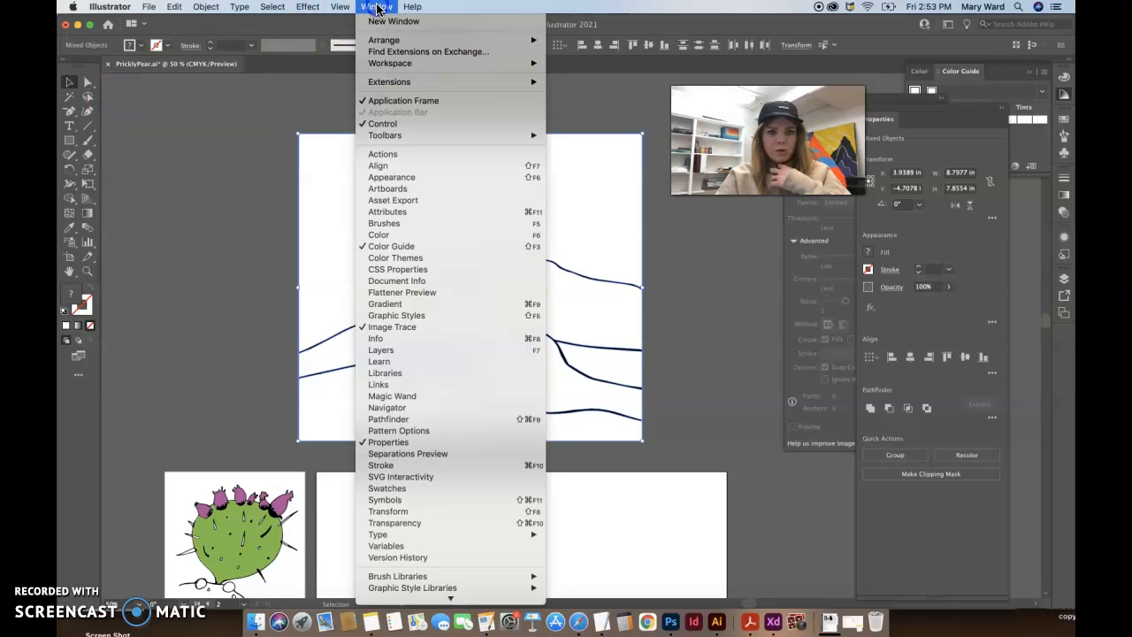
pyautogui.click(419, 421)
pyautogui.moveTo(272, 133); pyautogui.dragTo(187, 135)
pyautogui.click(200, 124)
pyautogui.click(172, 181)
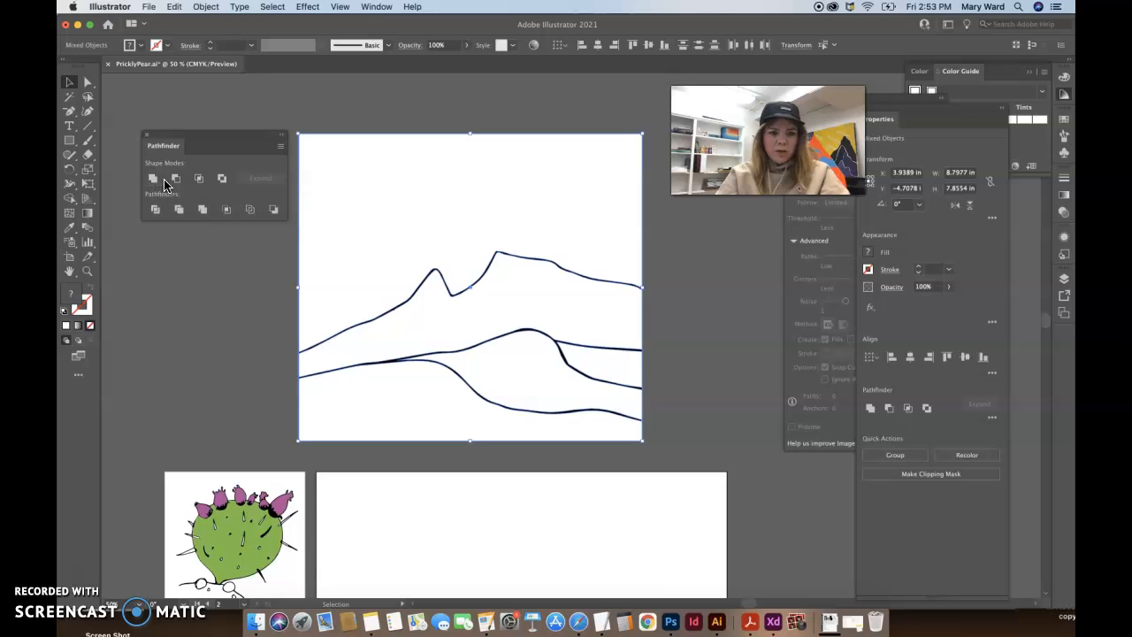
pyautogui.click(164, 209)
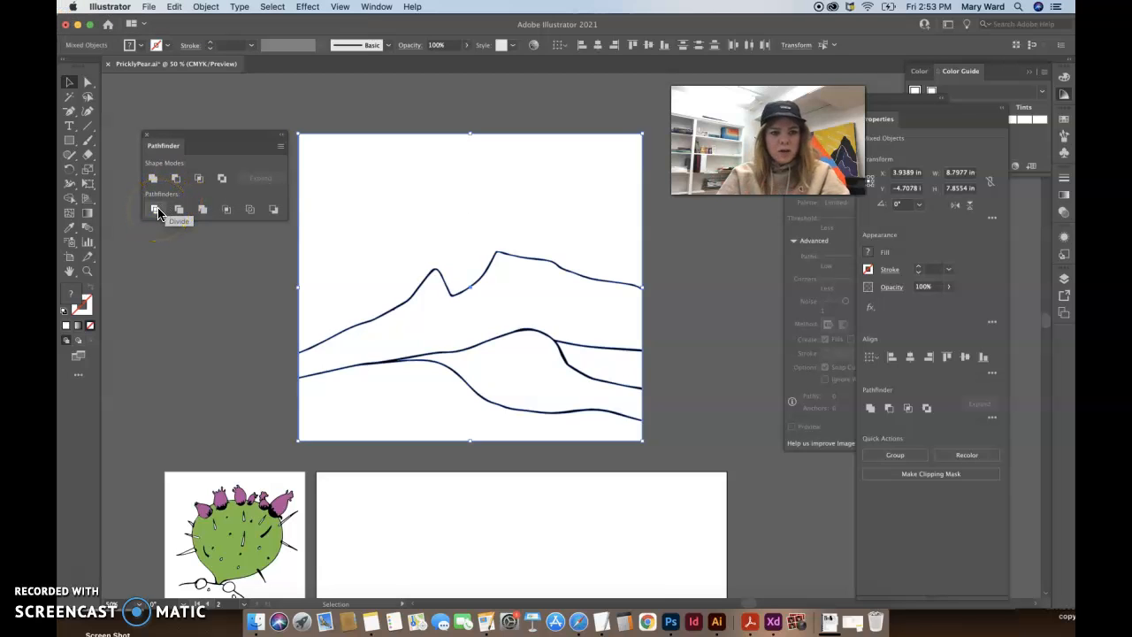
pyautogui.click(157, 210)
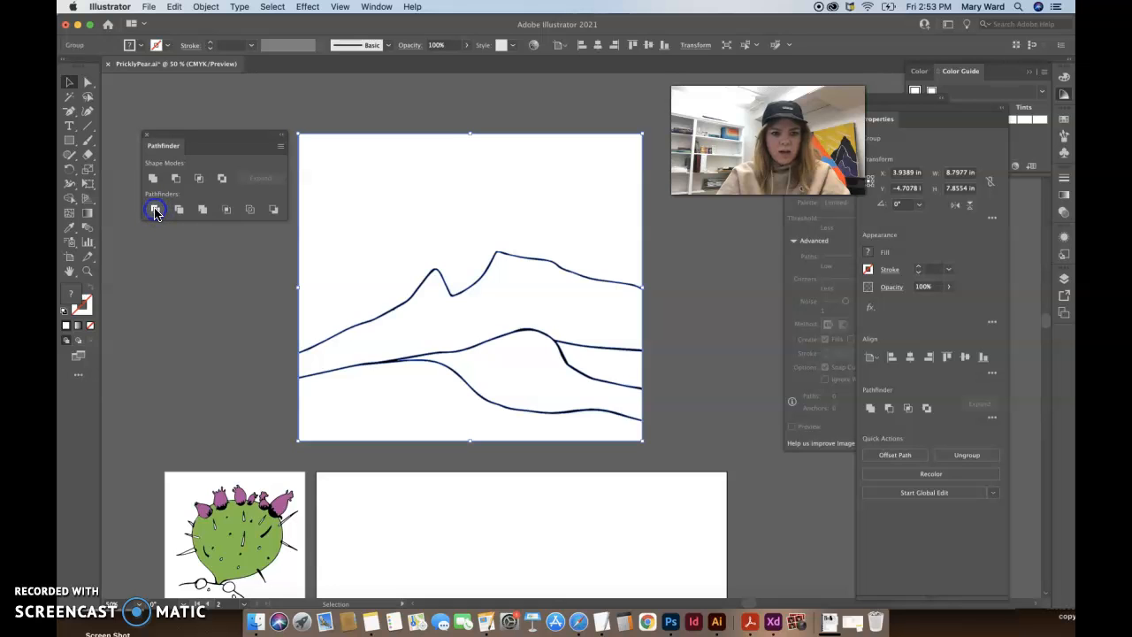
# Select the sky, hill and ridge line pieces individually to check how the artwork was divided.
pyautogui.click(87, 82)
pyautogui.click(380, 237)
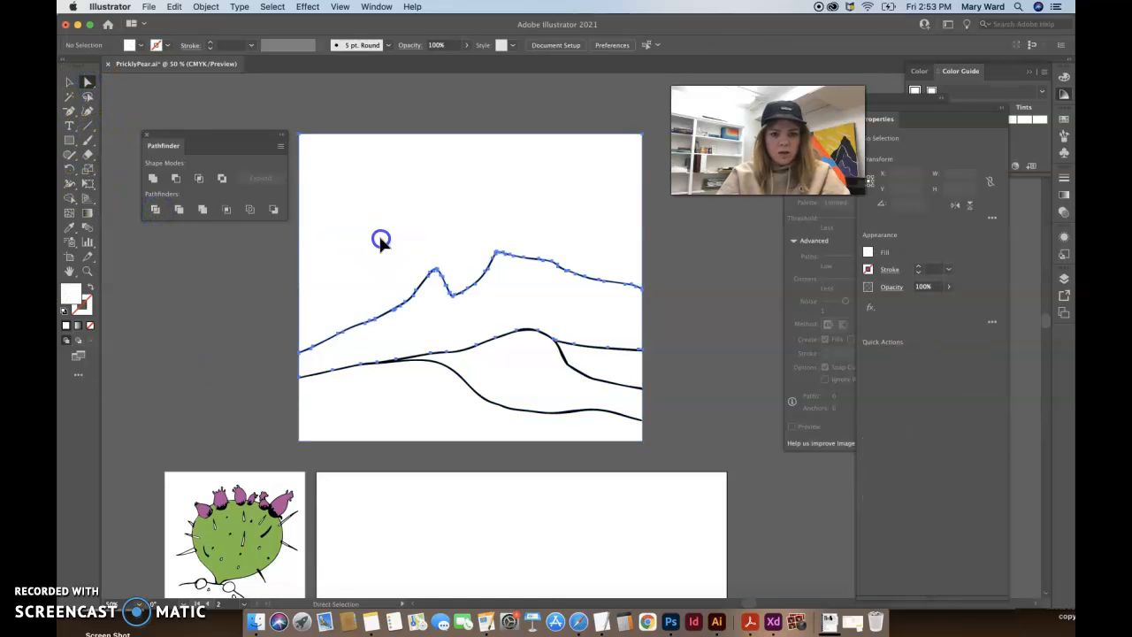
pyautogui.click(428, 391)
pyautogui.click(495, 368)
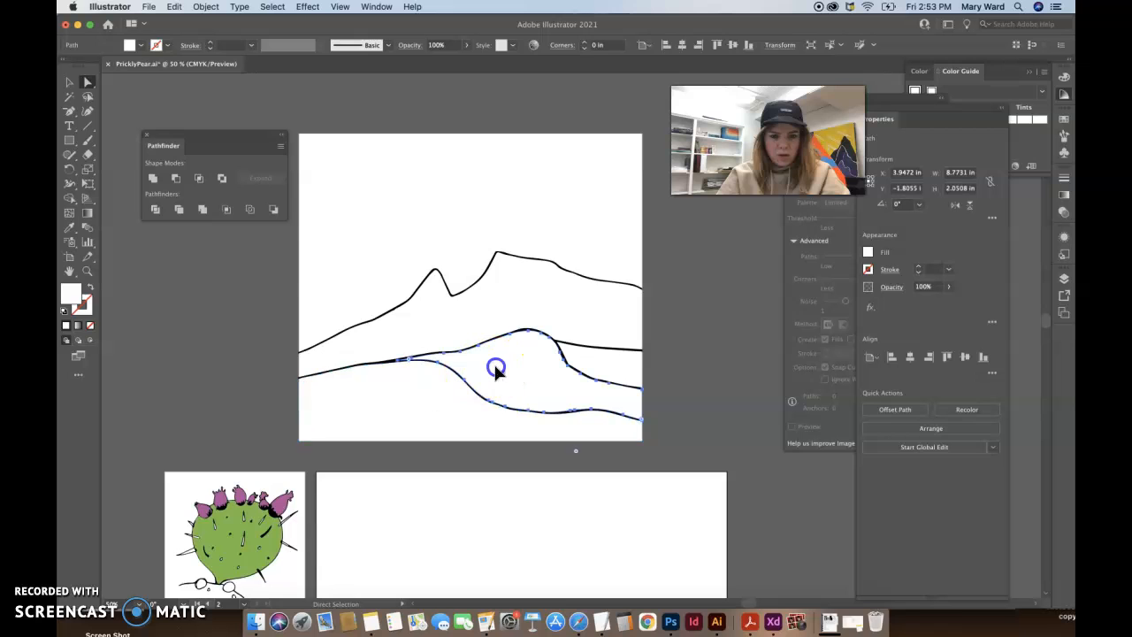
pyautogui.click(584, 323)
pyautogui.click(596, 246)
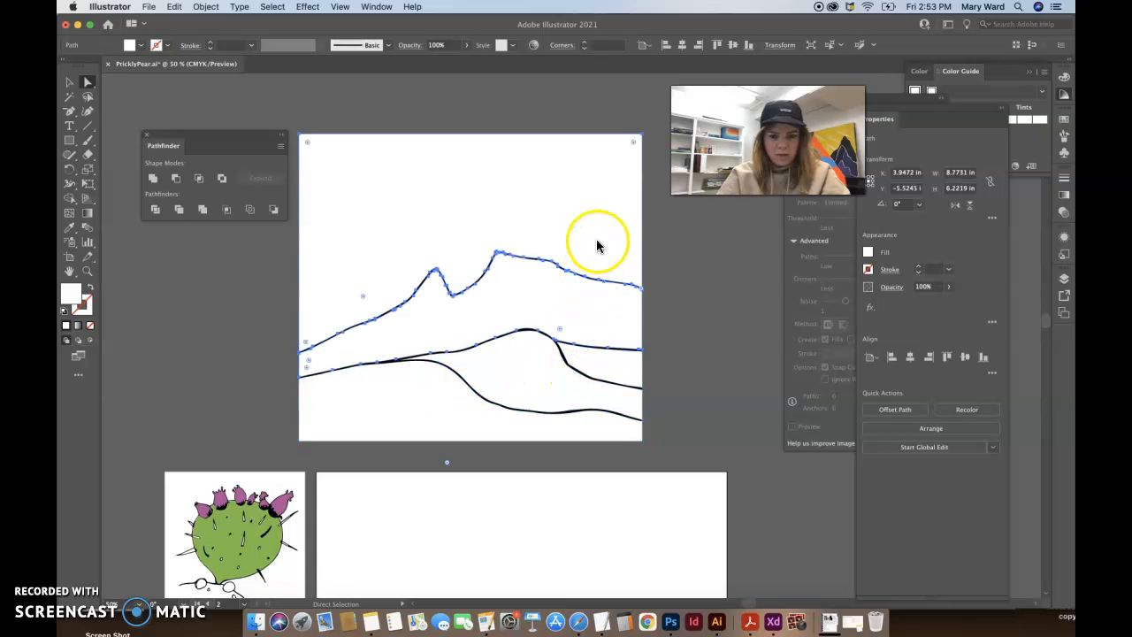
pyautogui.click(666, 303)
pyautogui.click(612, 280)
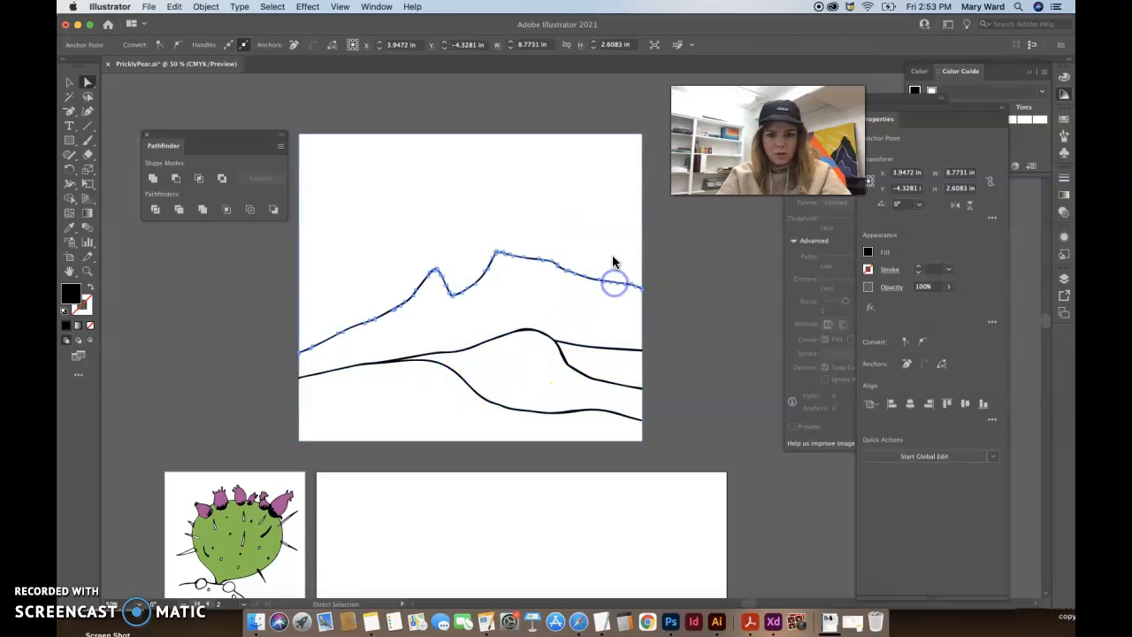
pyautogui.click(156, 210)
pyautogui.click(389, 234)
pyautogui.click(390, 232)
pyautogui.click(244, 381)
# Select the front hill region and switch its color model to CMYK.
pyautogui.click(320, 406)
pyautogui.click(86, 318)
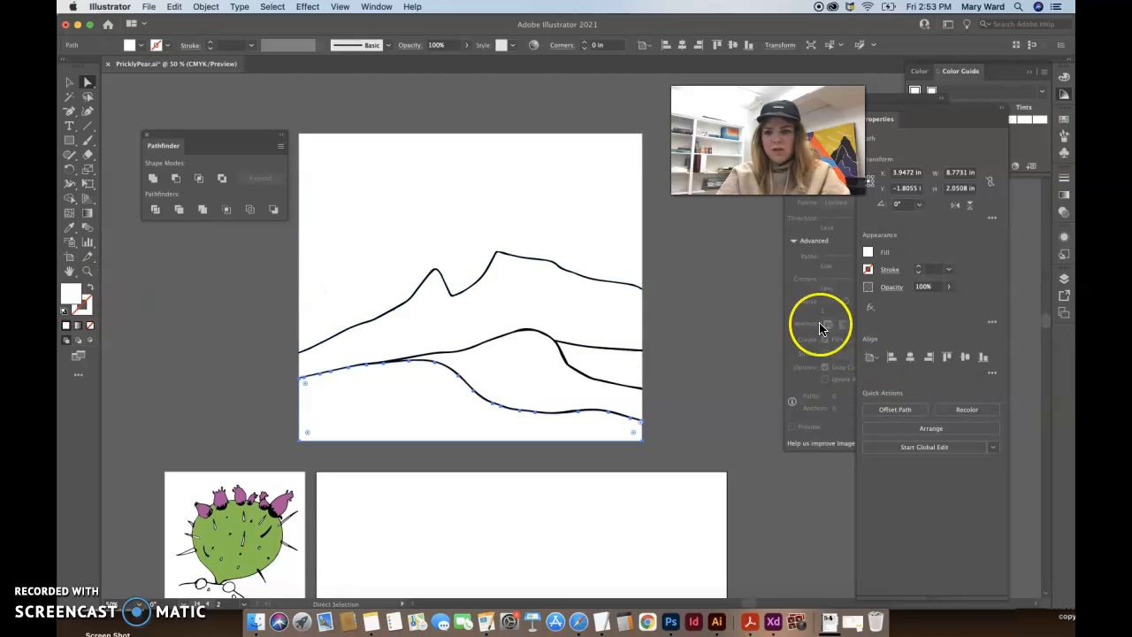
pyautogui.click(1052, 73)
pyautogui.click(1041, 74)
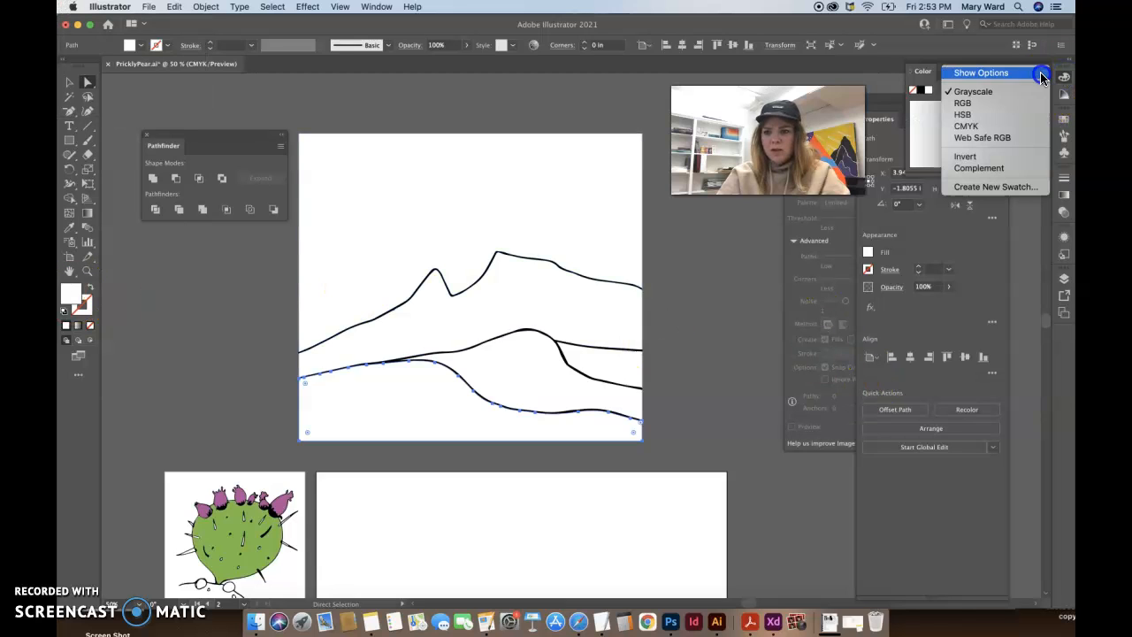
pyautogui.click(1014, 127)
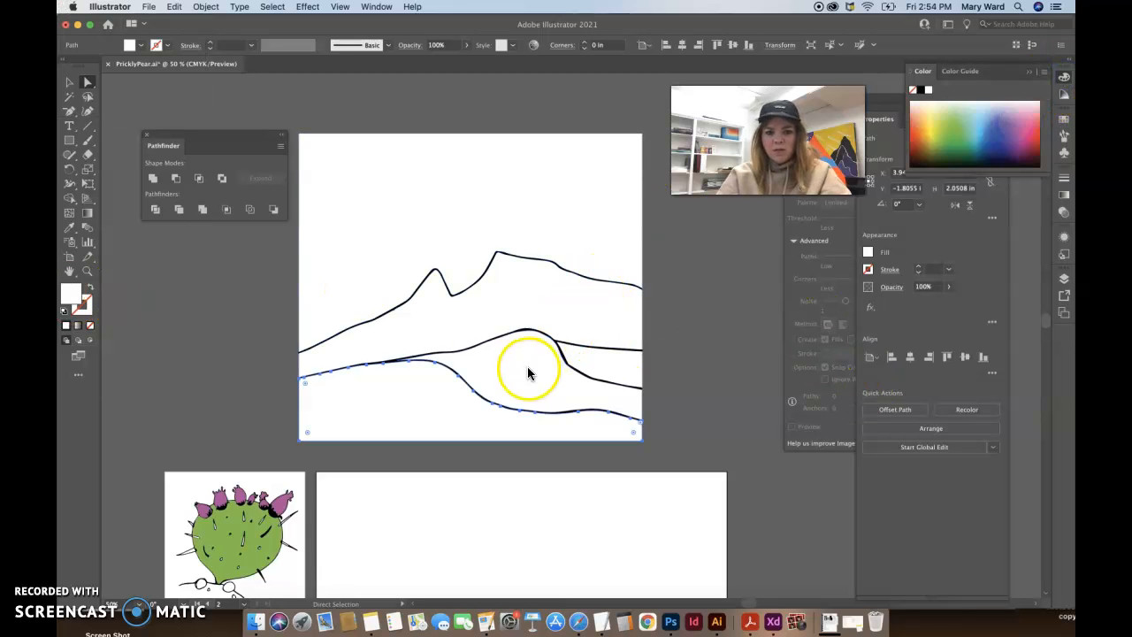
# Try to switch all the regions of the mountain drawing to the CMYK color model at once.
pyautogui.click(424, 359)
pyautogui.click(513, 365)
pyautogui.moveTo(293, 245); pyautogui.dragTo(652, 432)
pyautogui.click(1047, 78)
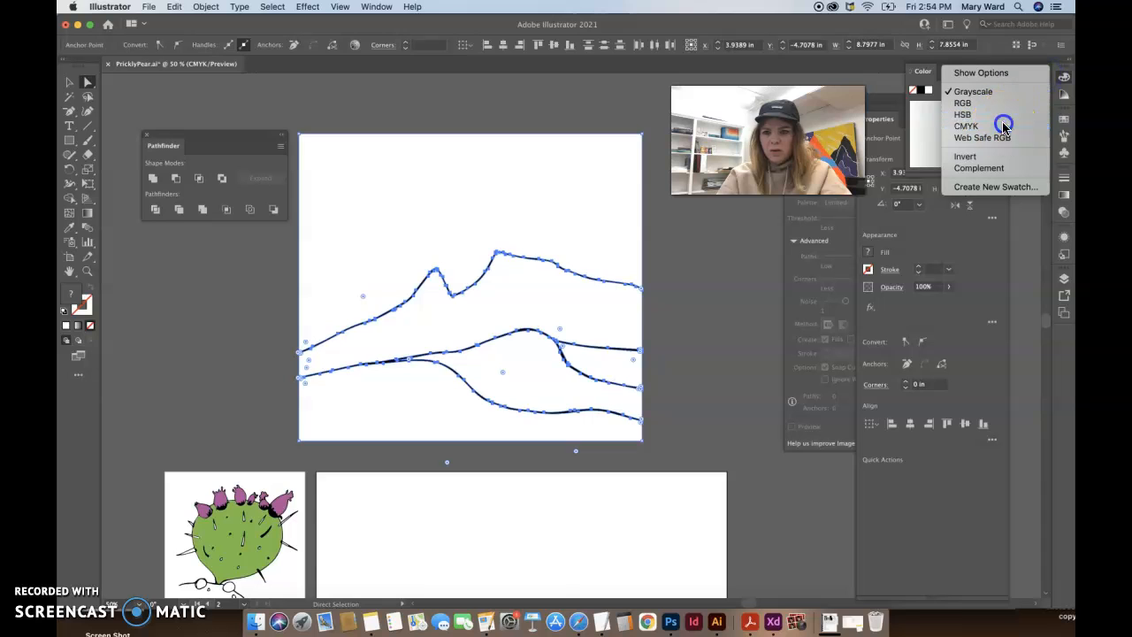
pyautogui.click(1002, 124)
pyautogui.click(752, 263)
pyautogui.click(554, 407)
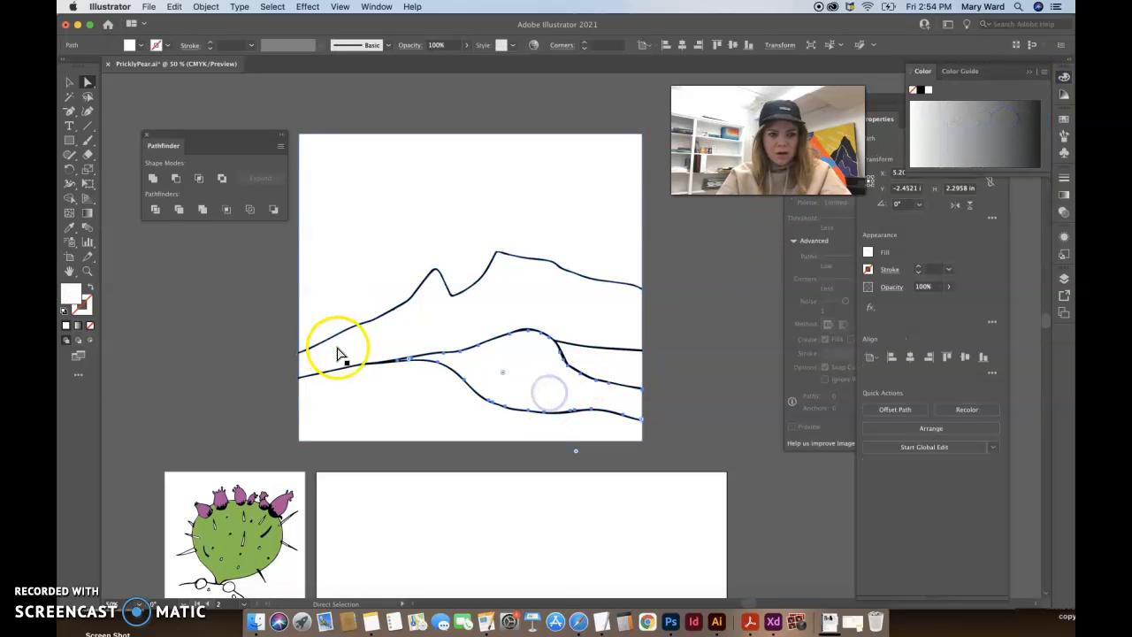
# Switch the front hill region to the CMYK color model and fill it with a muted golden brown.
pyautogui.click(468, 428)
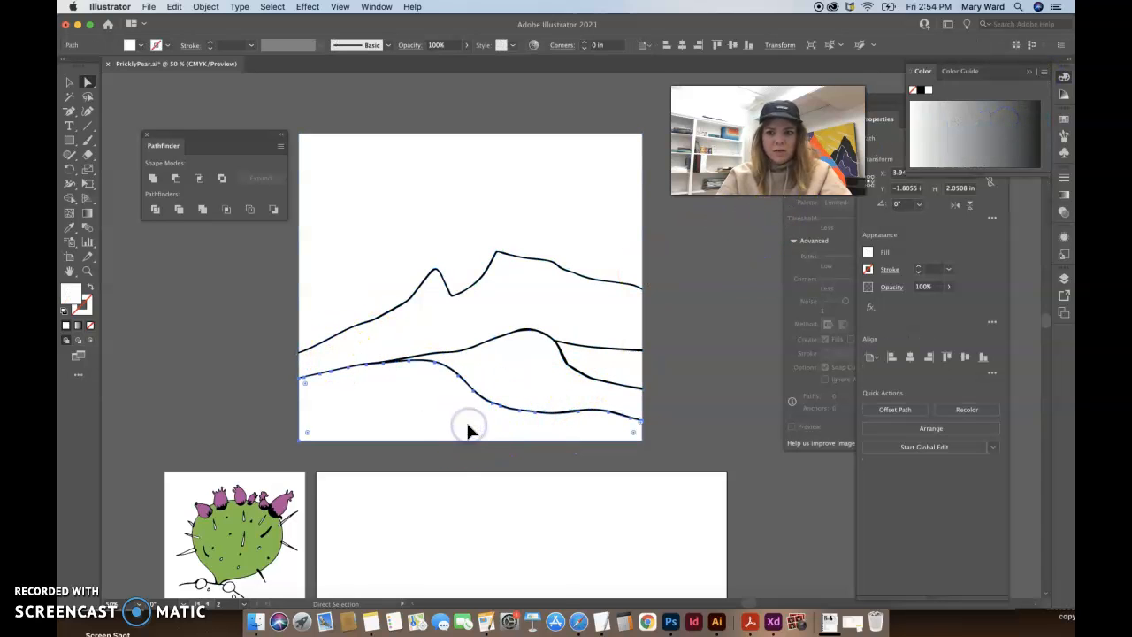
pyautogui.click(1044, 72)
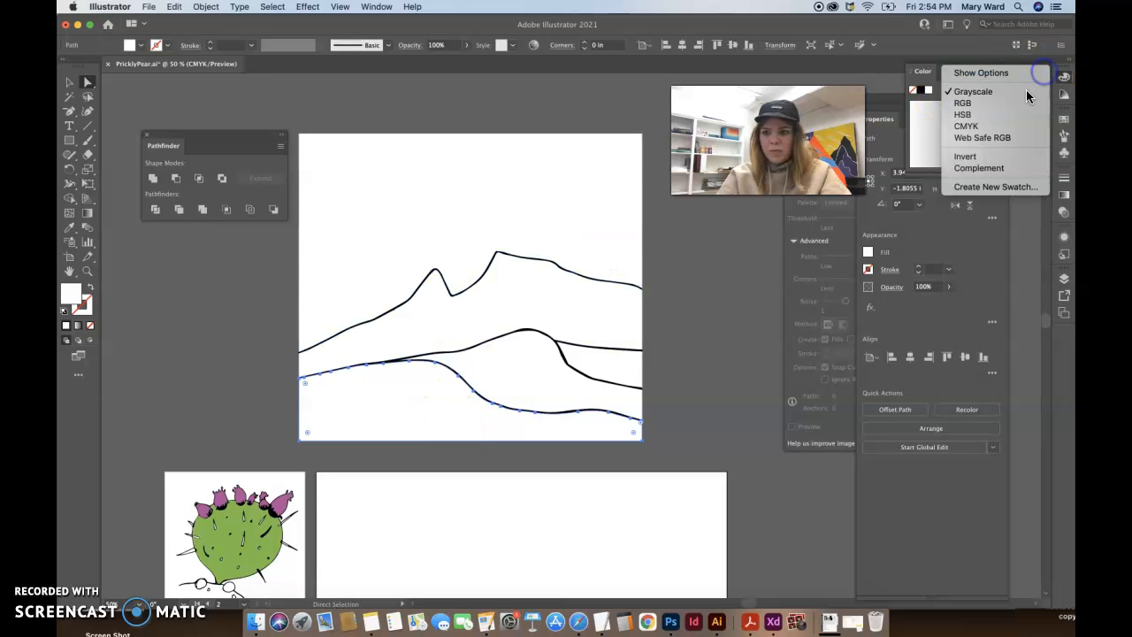
pyautogui.click(1011, 128)
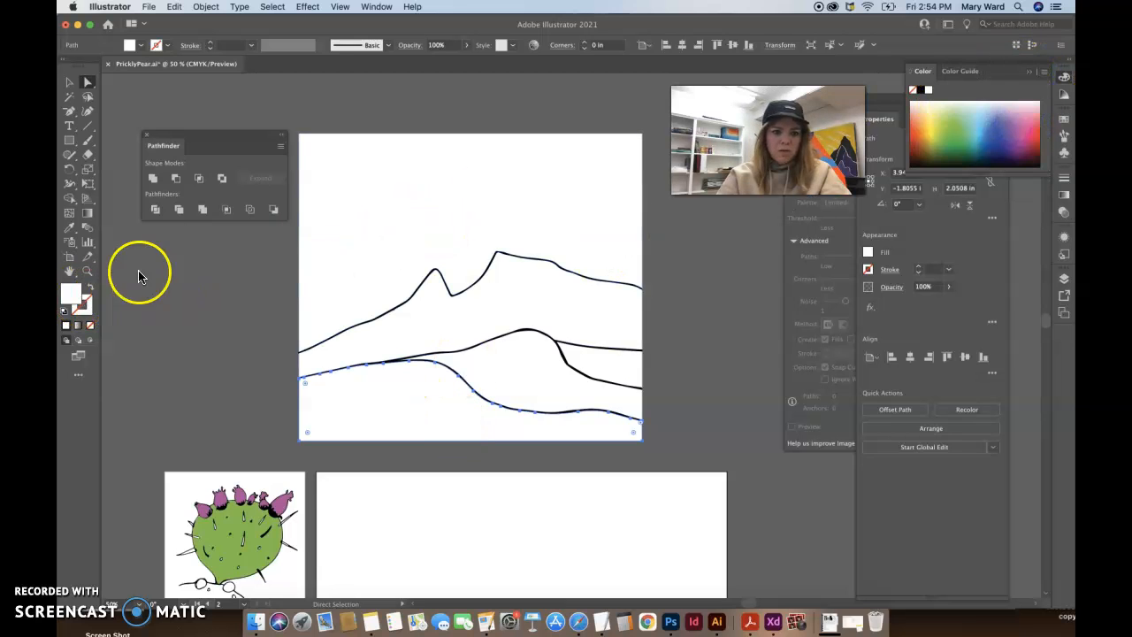
pyautogui.doubleClick(67, 297)
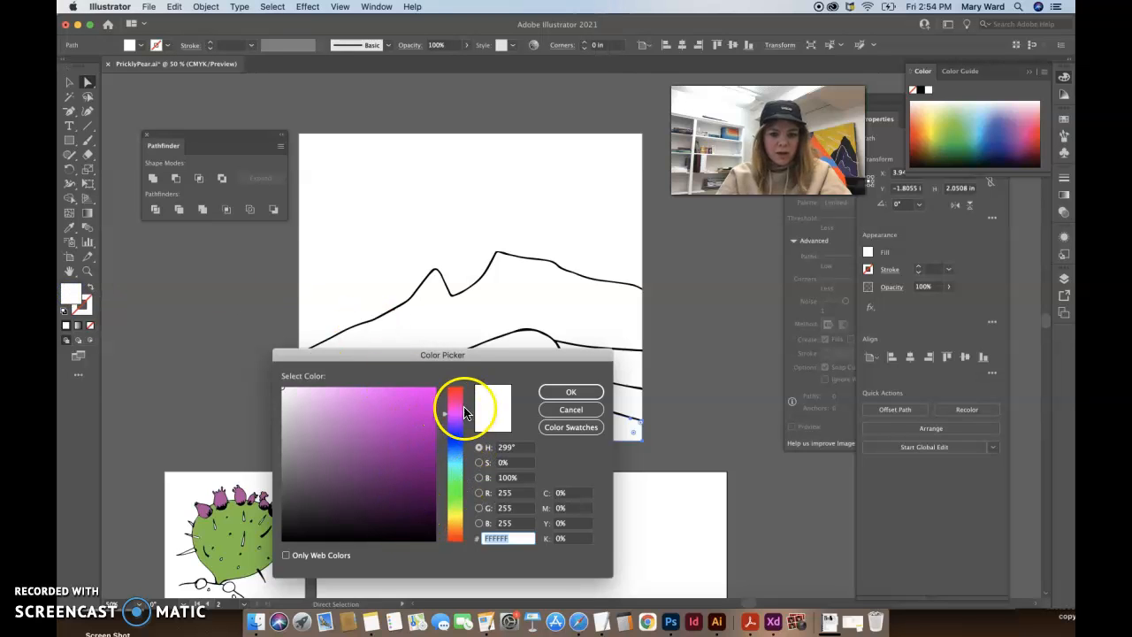
pyautogui.click(456, 518)
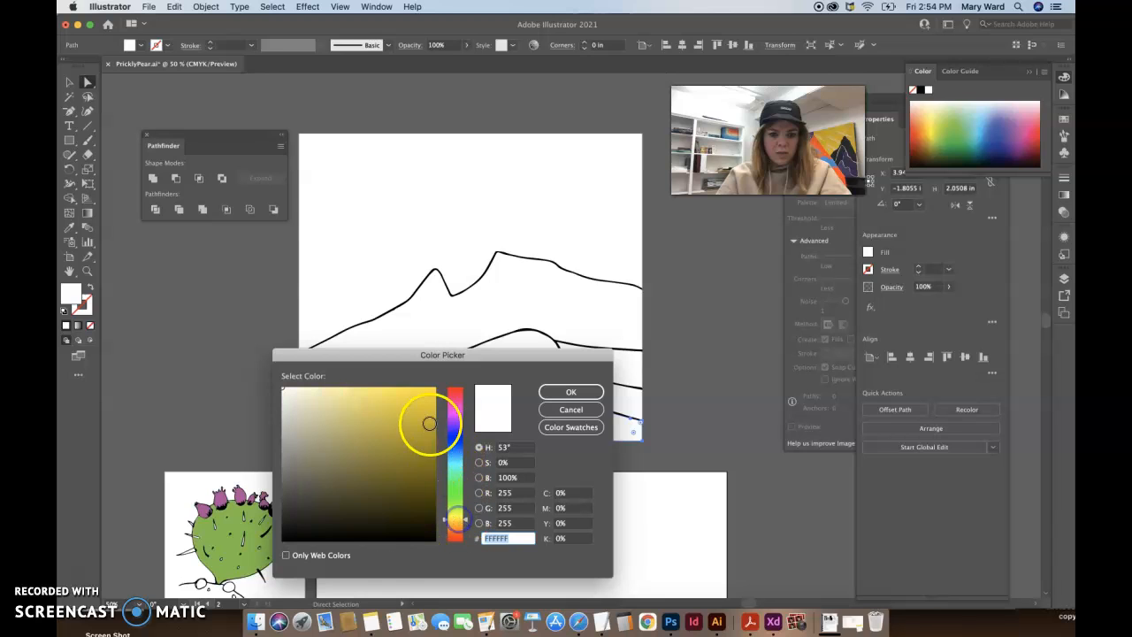
pyautogui.click(416, 423)
pyautogui.moveTo(422, 428)
pyautogui.mouseDown()
pyautogui.moveTo(399, 405)
pyautogui.moveTo(412, 432)
pyautogui.mouseUp()
pyautogui.click(570, 393)
# Fill the middle hill region with yellow-green and switch its color model to CMYK.
pyautogui.click(562, 379)
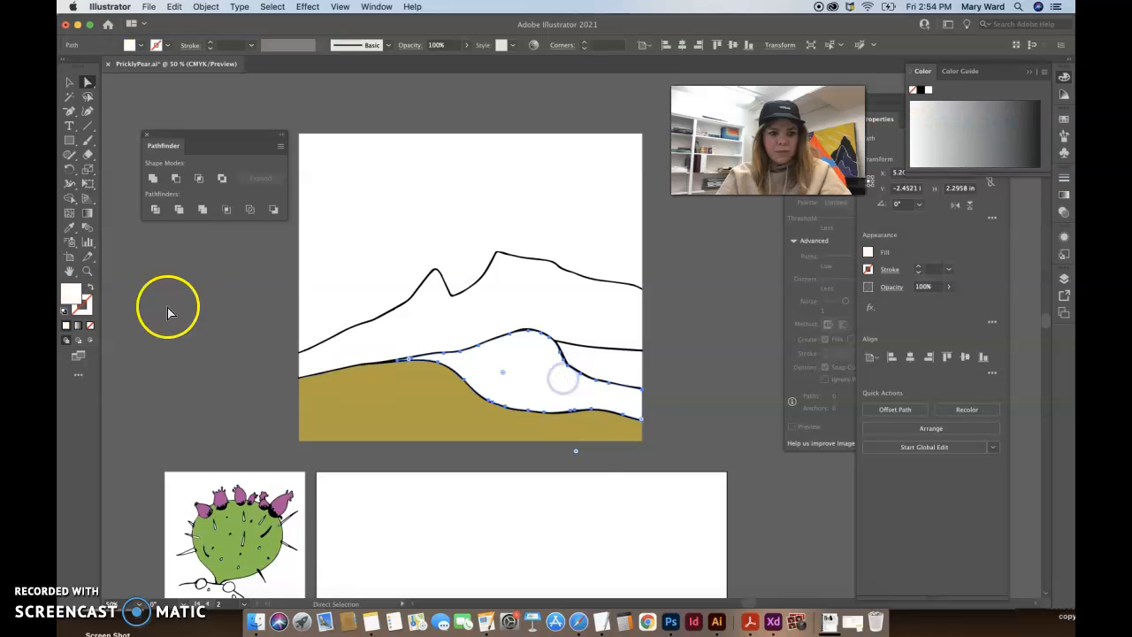
pyautogui.doubleClick(71, 296)
pyautogui.click(455, 515)
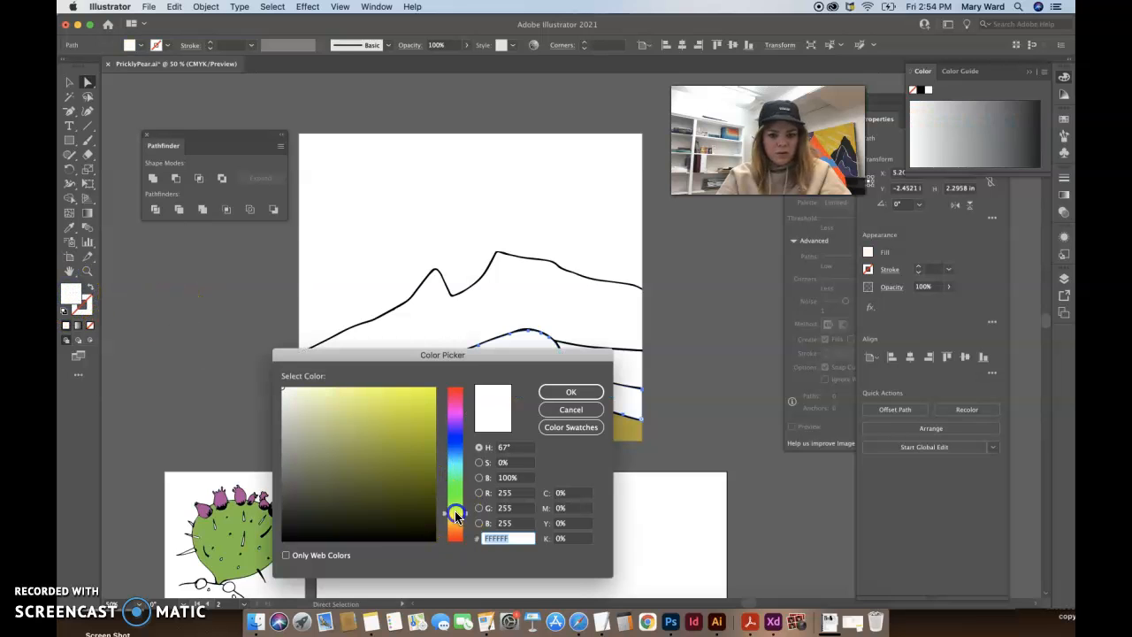
pyautogui.click(416, 412)
pyautogui.click(566, 394)
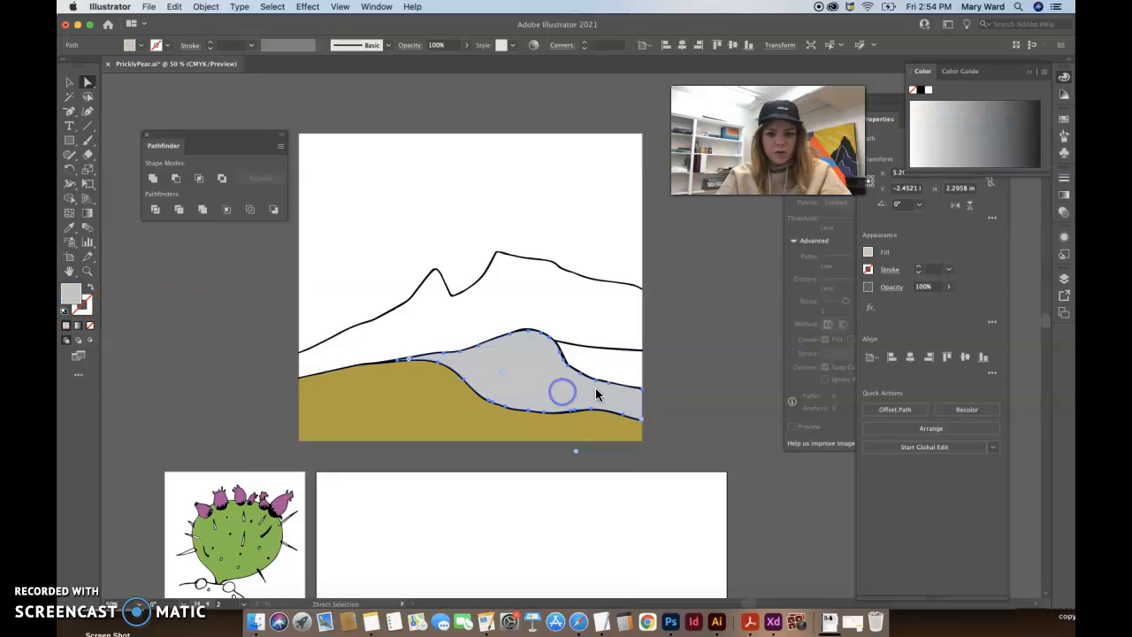
pyautogui.click(1043, 71)
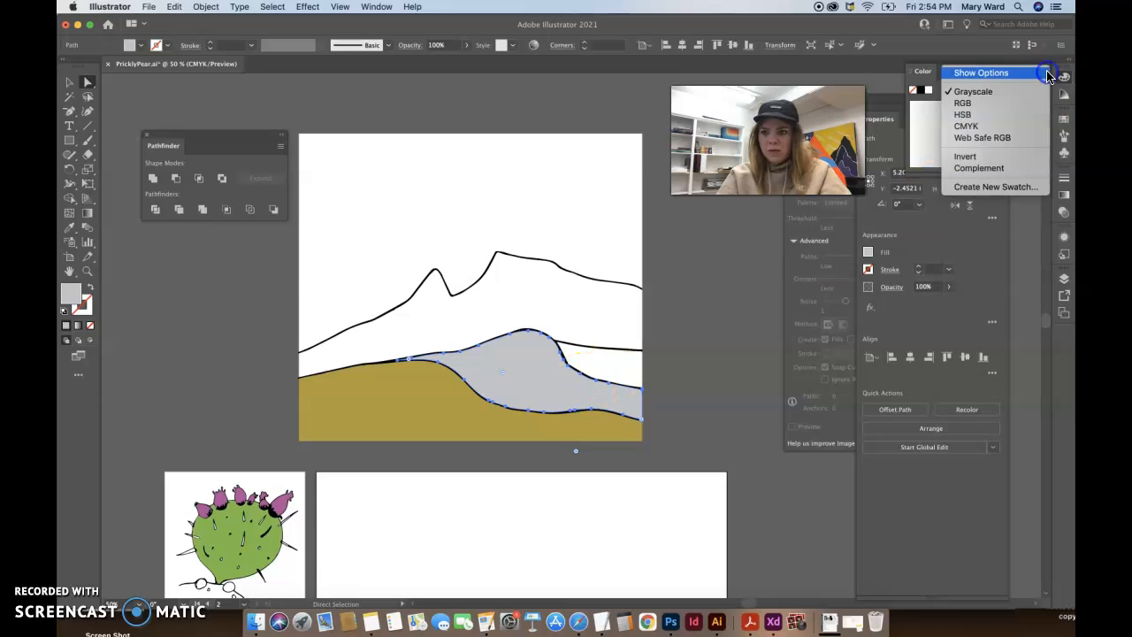
pyautogui.click(1008, 128)
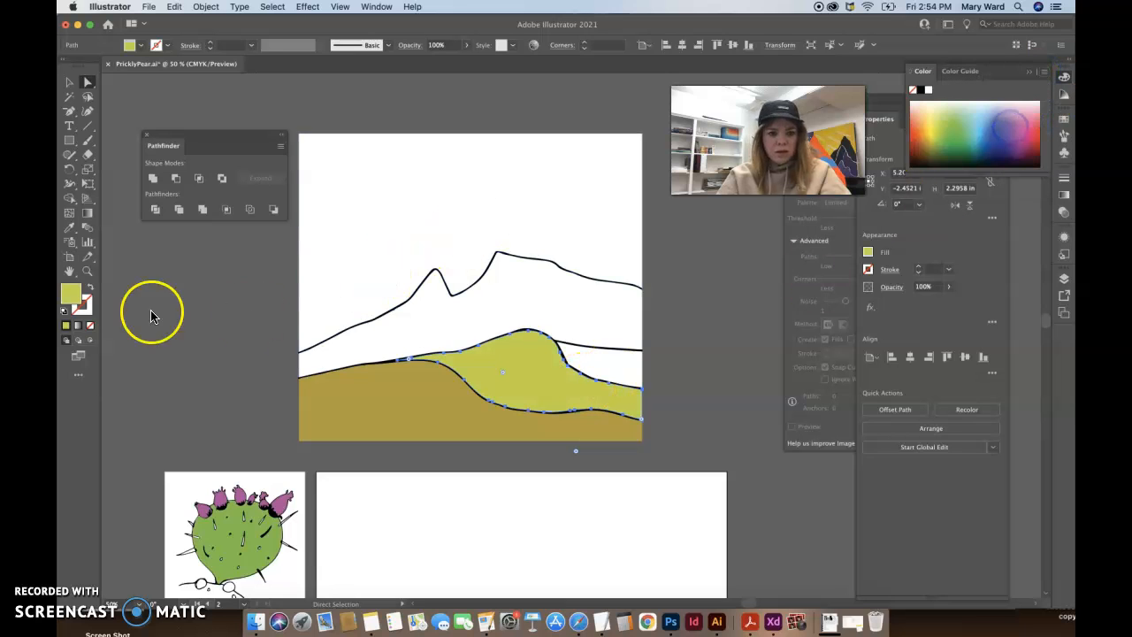
# Switch the small hill region behind the middle hill to CMYK and fill it with a muted olive green.
pyautogui.click(605, 367)
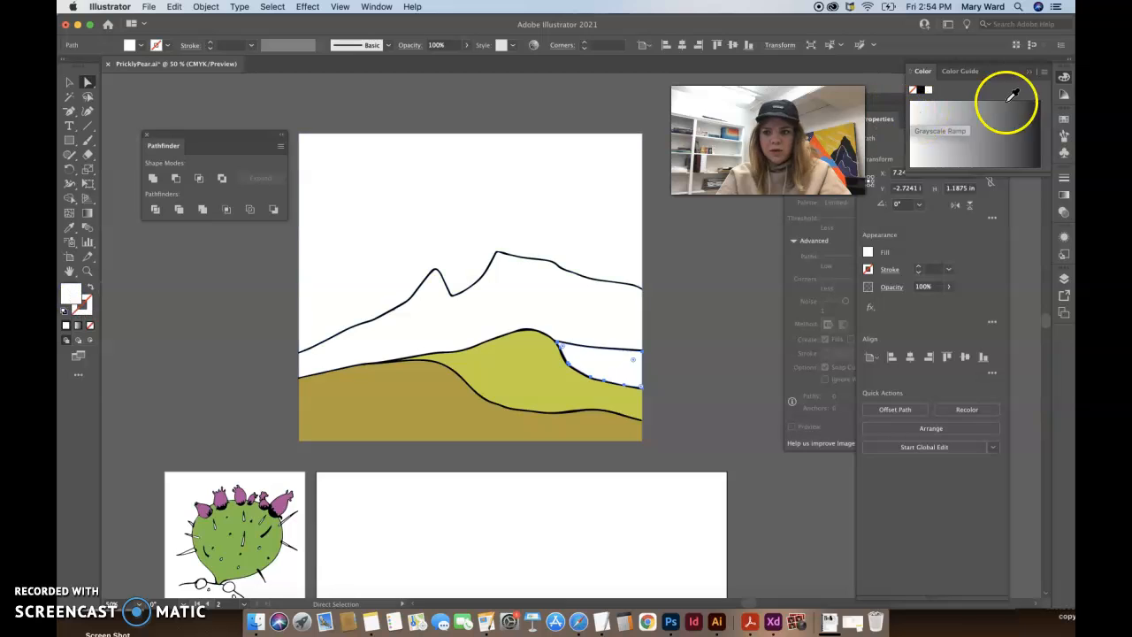
pyautogui.click(1042, 72)
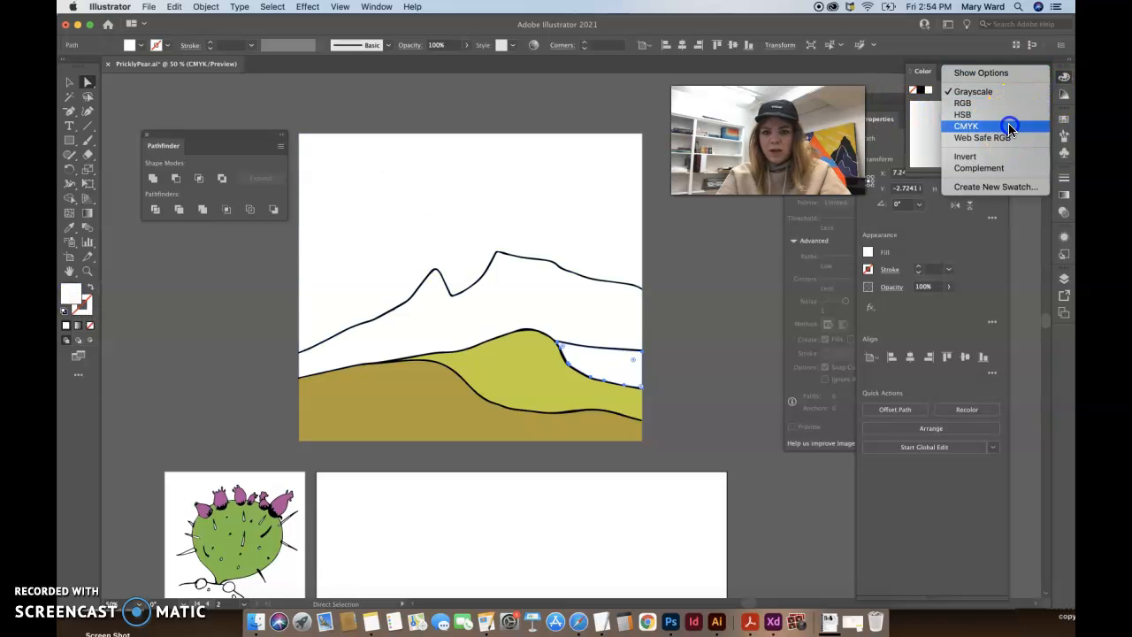
pyautogui.click(1011, 127)
pyautogui.doubleClick(67, 297)
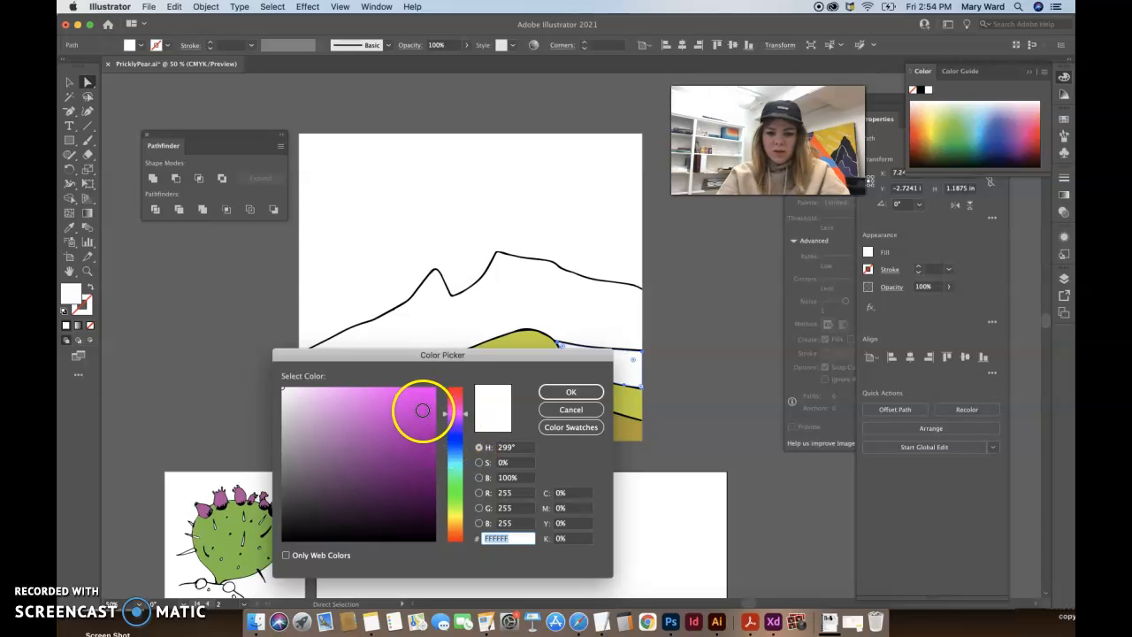
pyautogui.moveTo(458, 520); pyautogui.dragTo(456, 508)
pyautogui.click(391, 428)
pyautogui.click(573, 392)
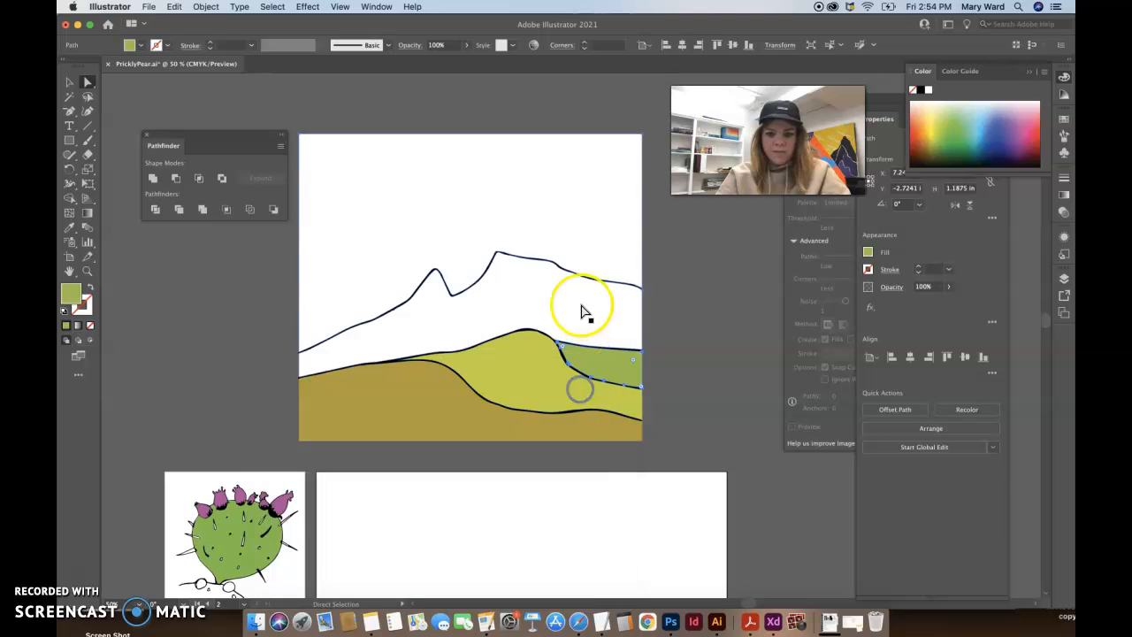
# Switch the combined mountain and sky region to CMYK and fill it with dark green 218410.
pyautogui.click(480, 328)
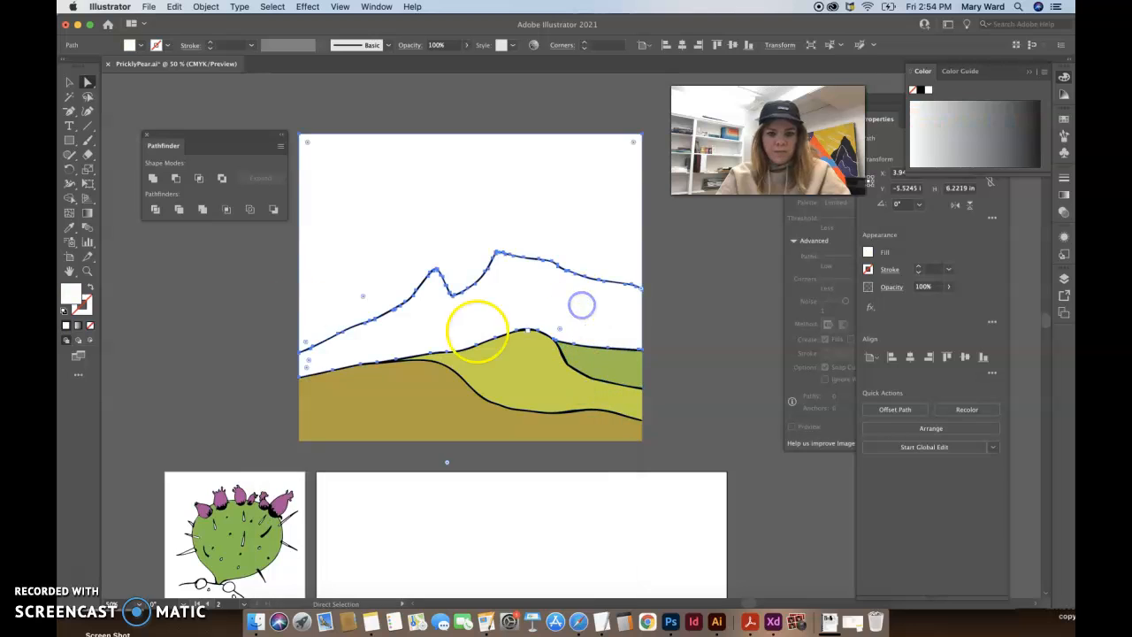
pyautogui.click(1043, 72)
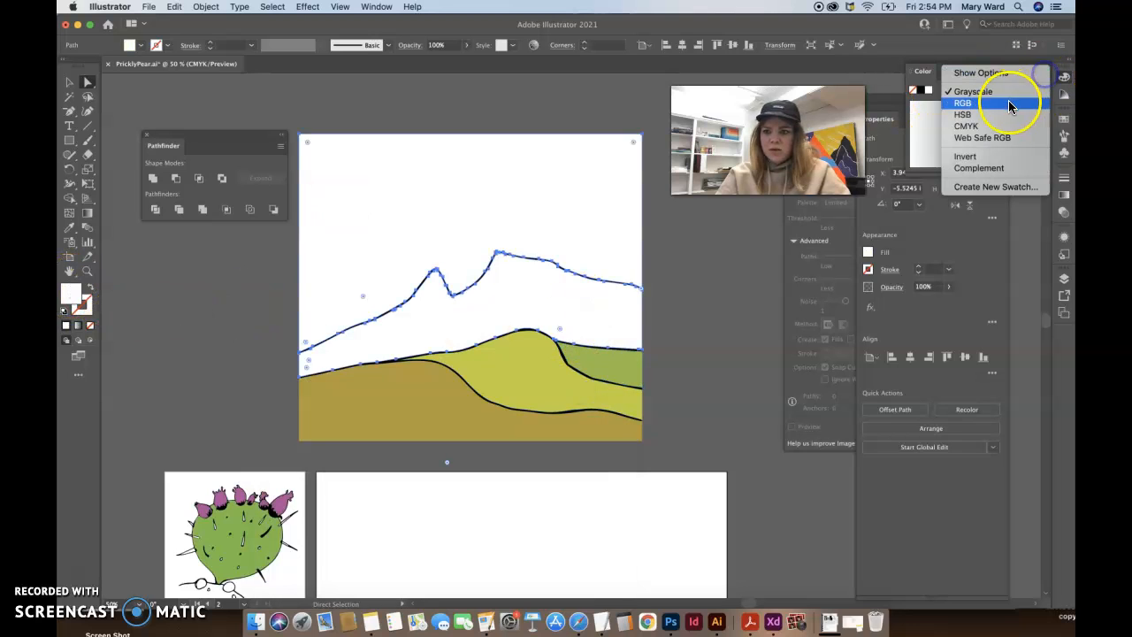
pyautogui.click(966, 125)
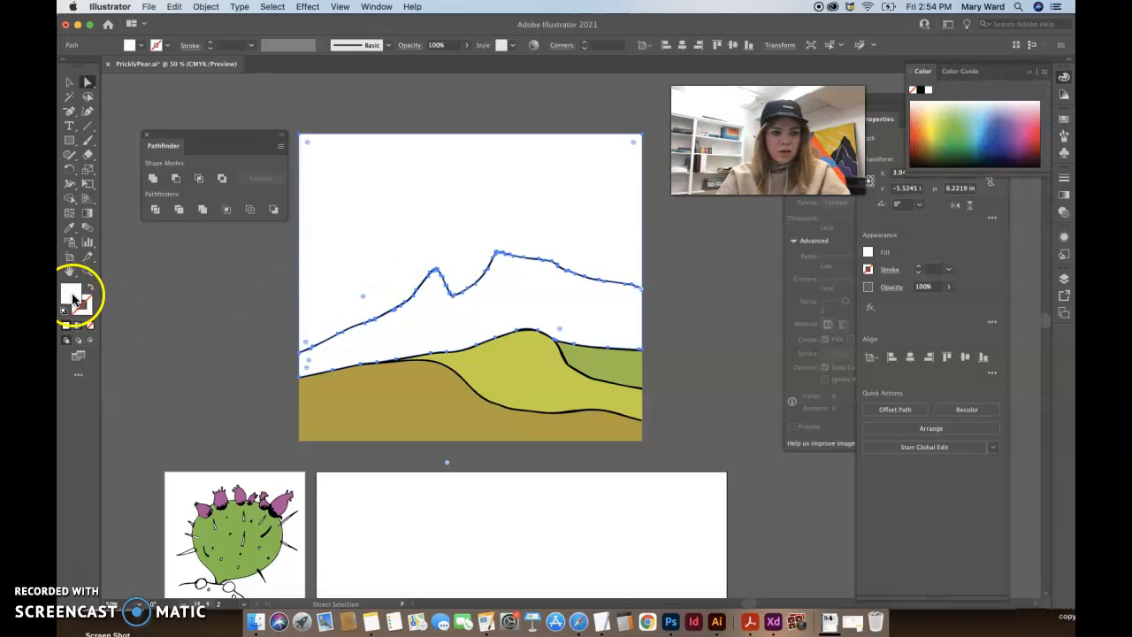
pyautogui.doubleClick(74, 300)
pyautogui.moveTo(455, 483); pyautogui.dragTo(455, 498)
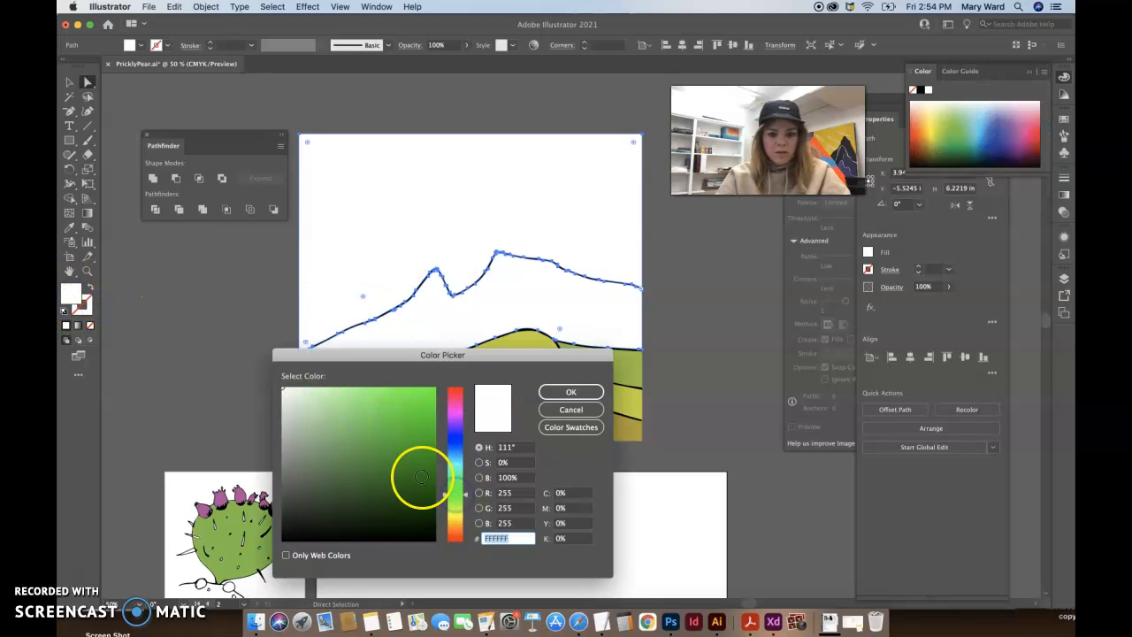
pyautogui.click(418, 461)
pyautogui.click(572, 392)
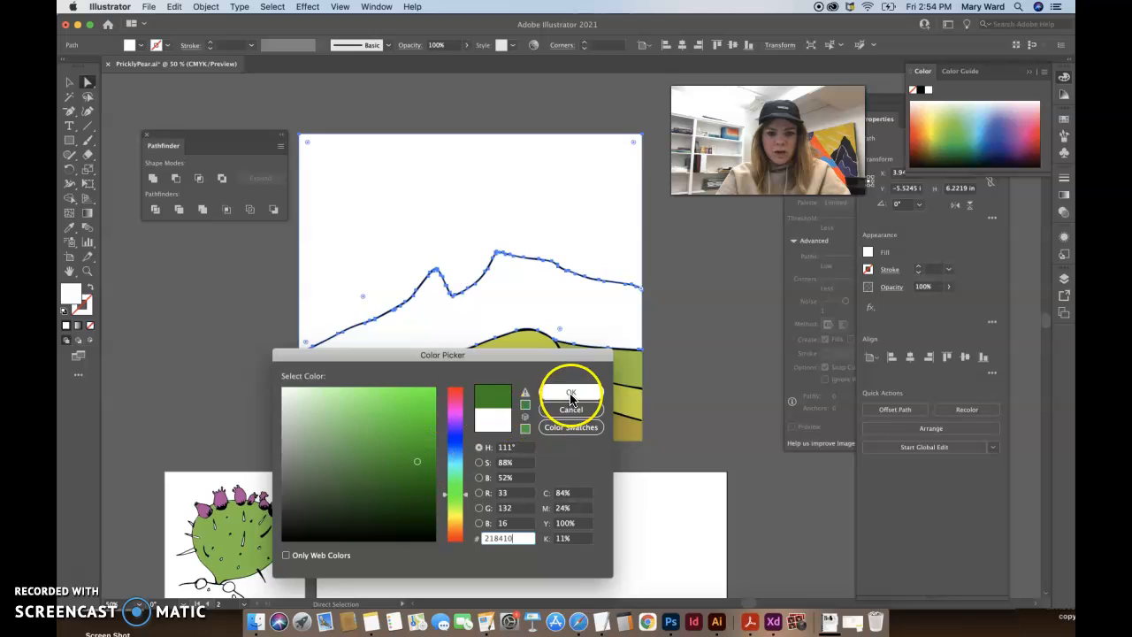
pyautogui.click(694, 367)
# Try subtracting the ridge line from the green mountain and sky region with Minus Front, and undo it.
pyautogui.click(626, 281)
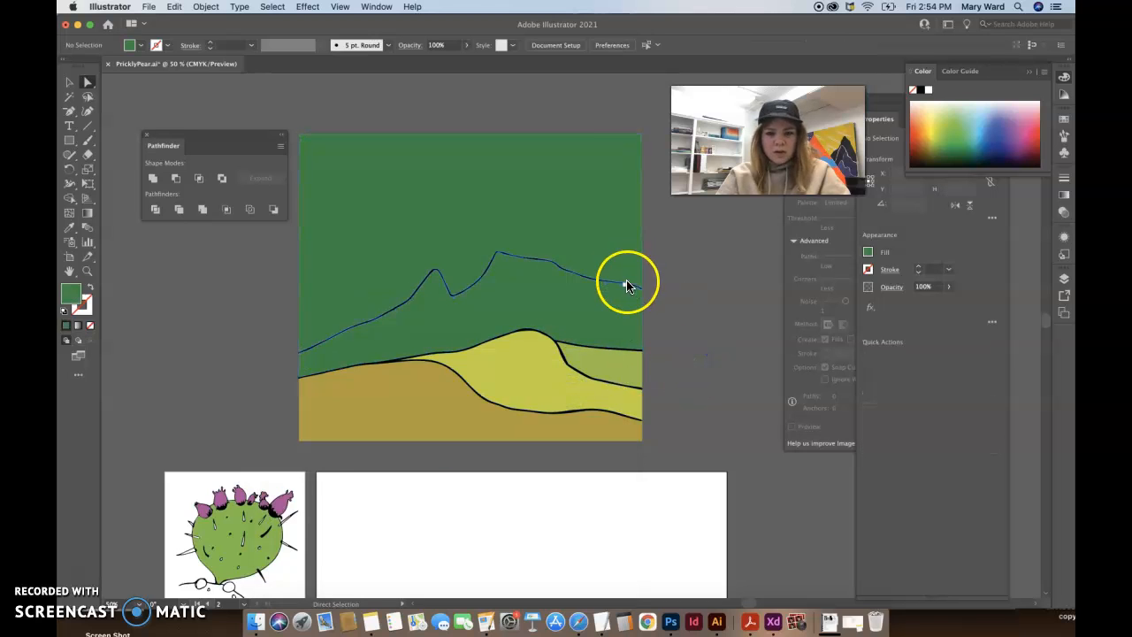
pyautogui.keyDown('shift'); pyautogui.click(615, 257); pyautogui.keyUp('shift')
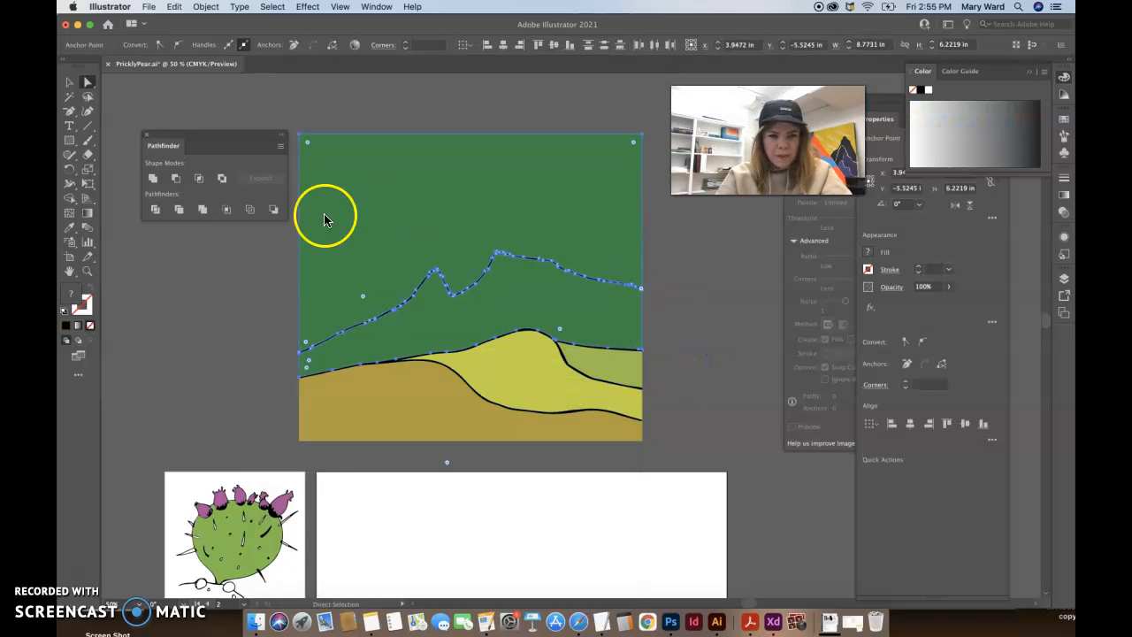
pyautogui.click(174, 179)
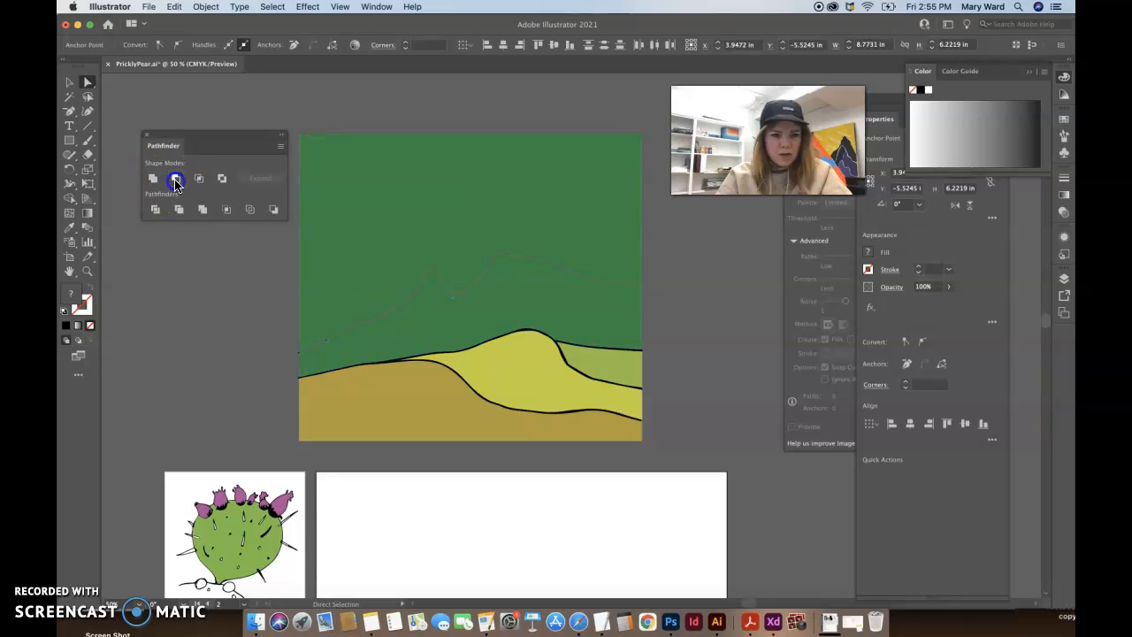
pyautogui.press('super+z')
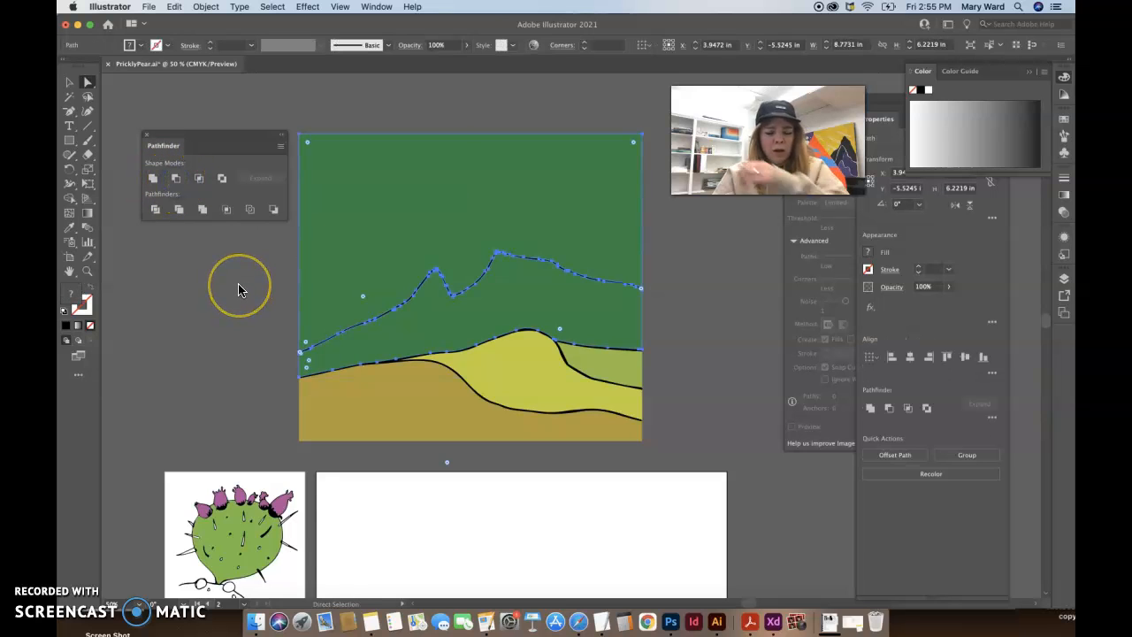
pyautogui.click(242, 285)
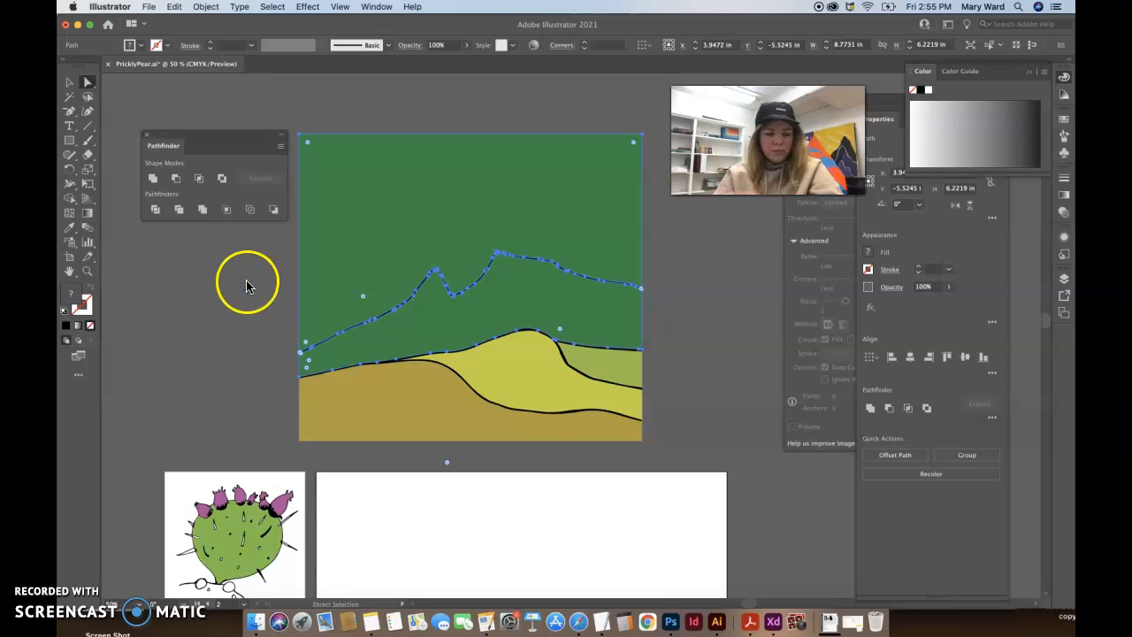
# Select the ridge line and the green areas on both sides of it to check whether sky and mountain are separate.
pyautogui.click(331, 334)
pyautogui.keyDown('shift'); pyautogui.click(325, 286); pyautogui.keyUp('shift')
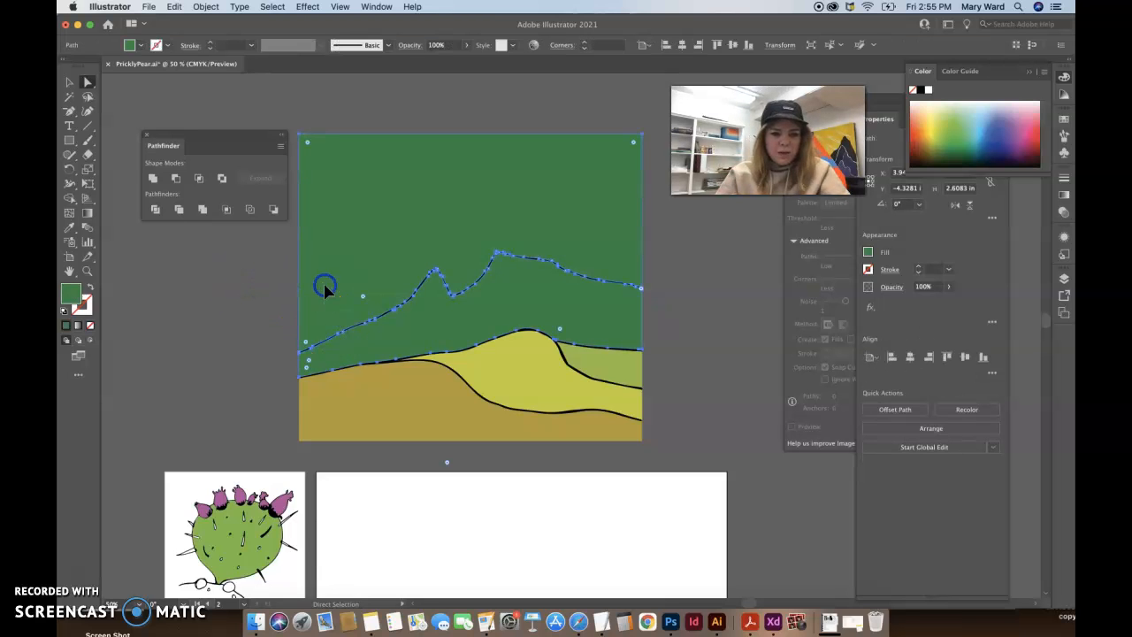
pyautogui.click(209, 330)
pyautogui.click(349, 341)
pyautogui.click(357, 329)
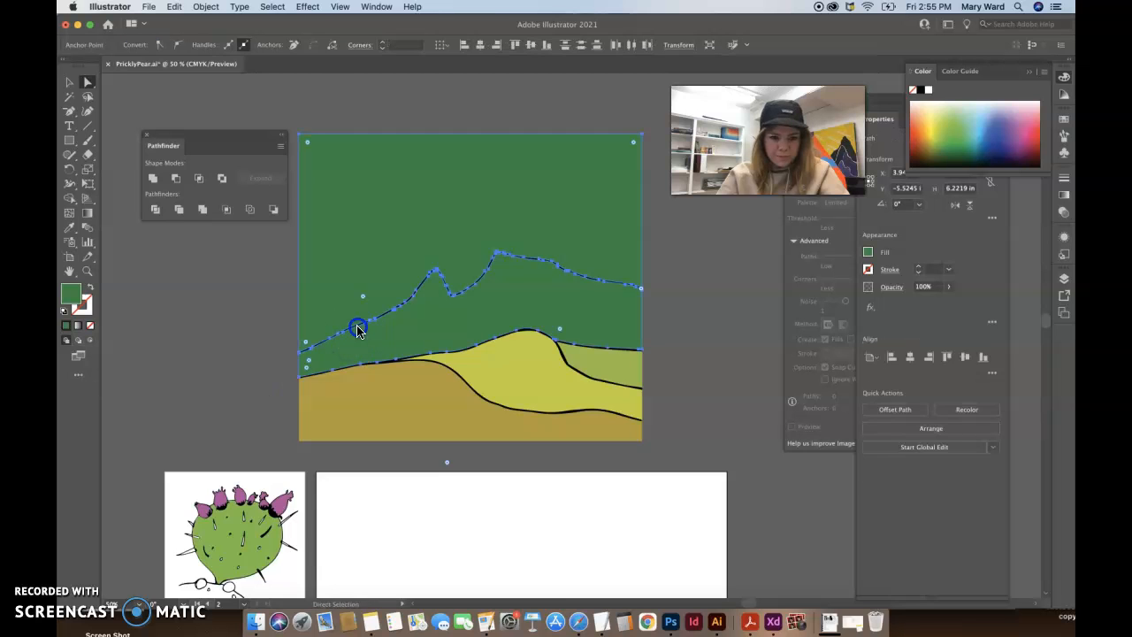
pyautogui.click(254, 332)
pyautogui.click(398, 319)
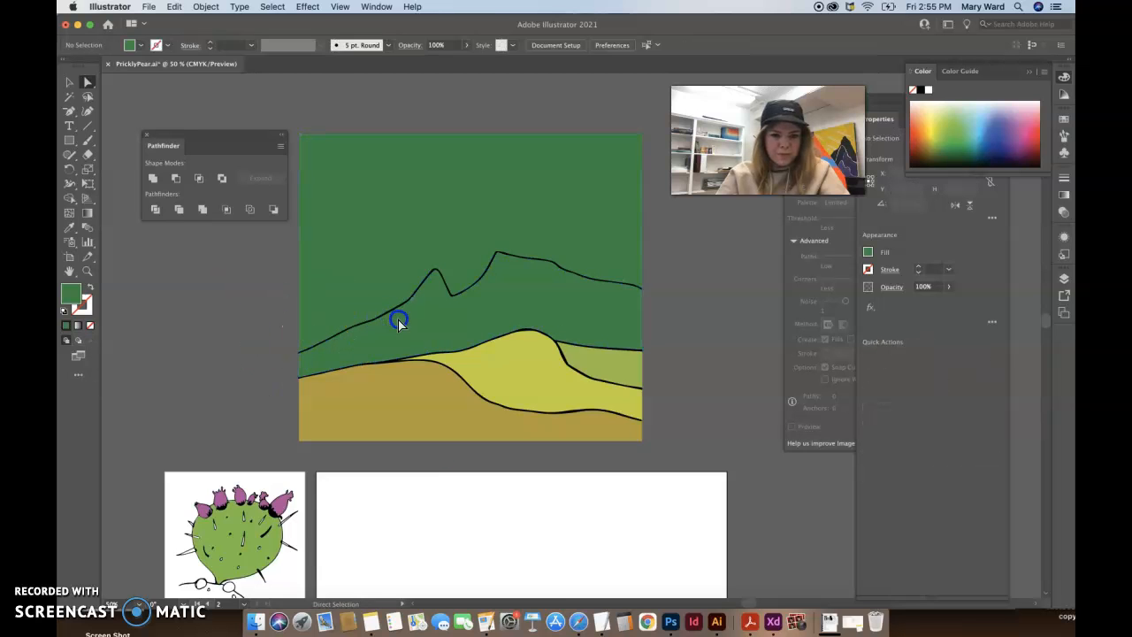
# Apply Pathfinder Divide again to the whole artwork group, and directly select the green mountain area to check the split.
pyautogui.click(70, 81)
pyautogui.click(186, 271)
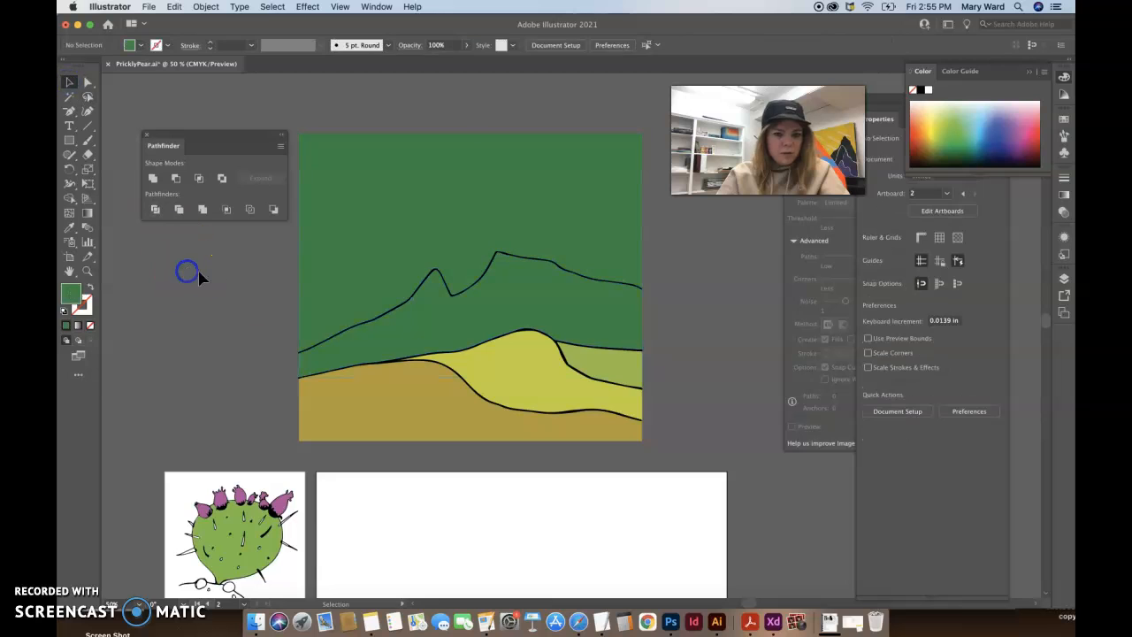
pyautogui.click(437, 323)
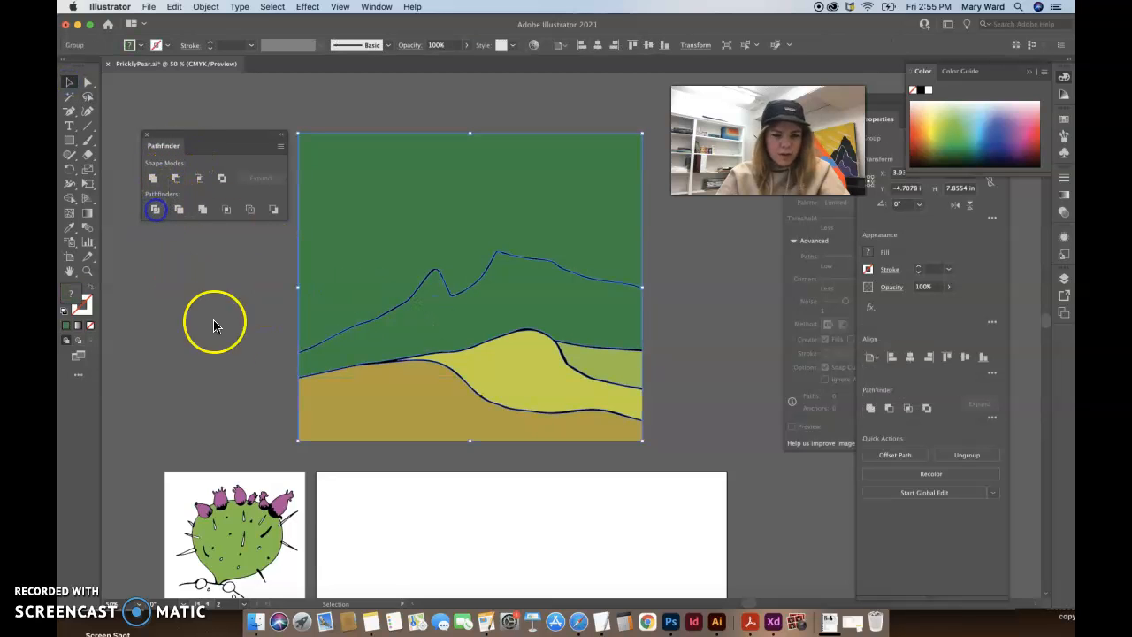
pyautogui.click(221, 332)
pyautogui.click(88, 81)
pyautogui.click(390, 336)
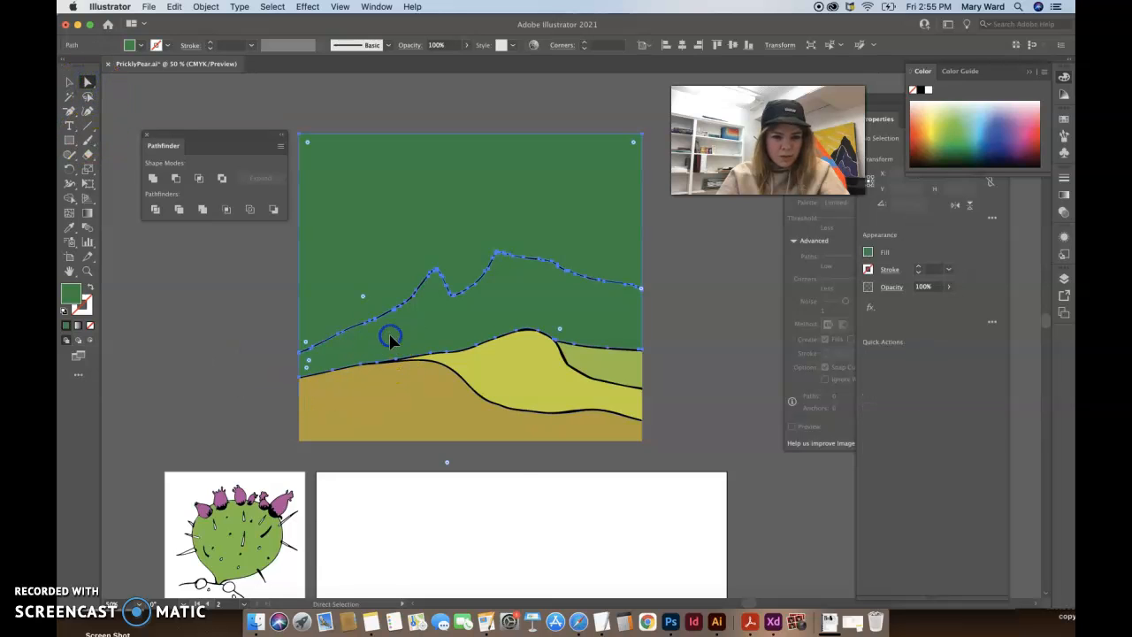
# Try moving the green region off the artwork to check whether sky and mountain are one shape, and undo the move.
pyautogui.moveTo(392, 345); pyautogui.dragTo(217, 364)
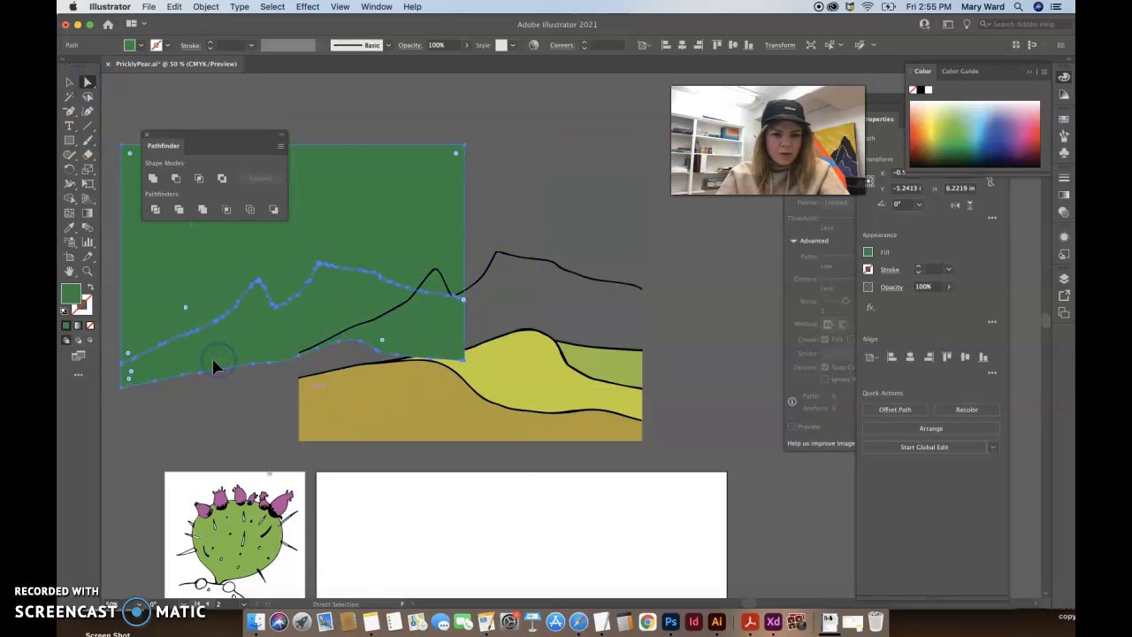
pyautogui.press('super+z')
pyautogui.click(308, 323)
pyautogui.click(673, 363)
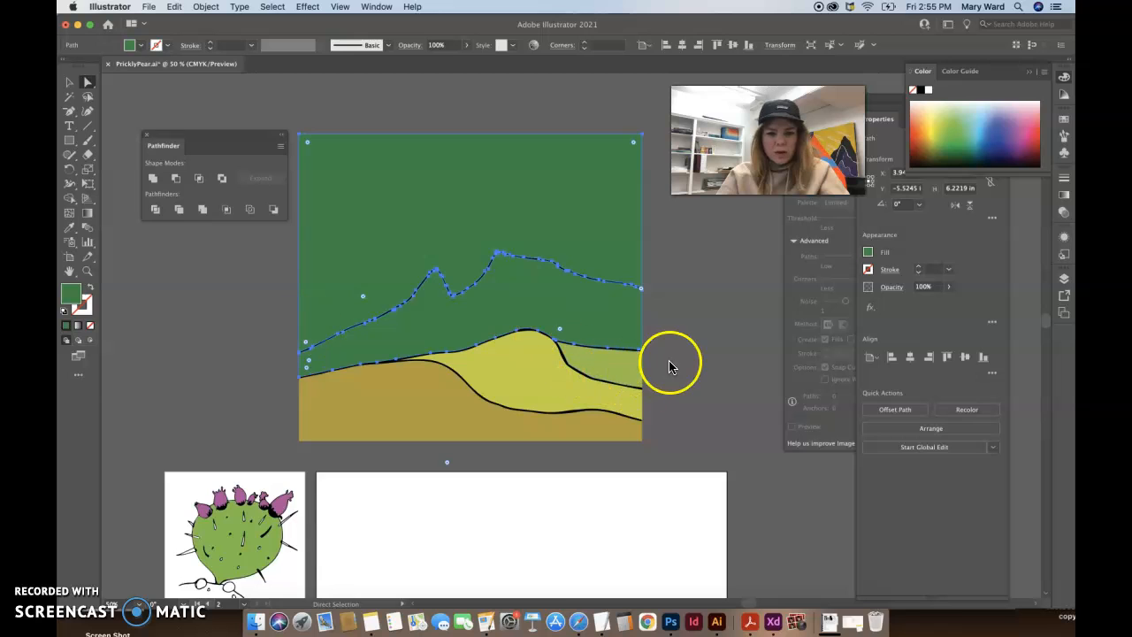
pyautogui.click(605, 305)
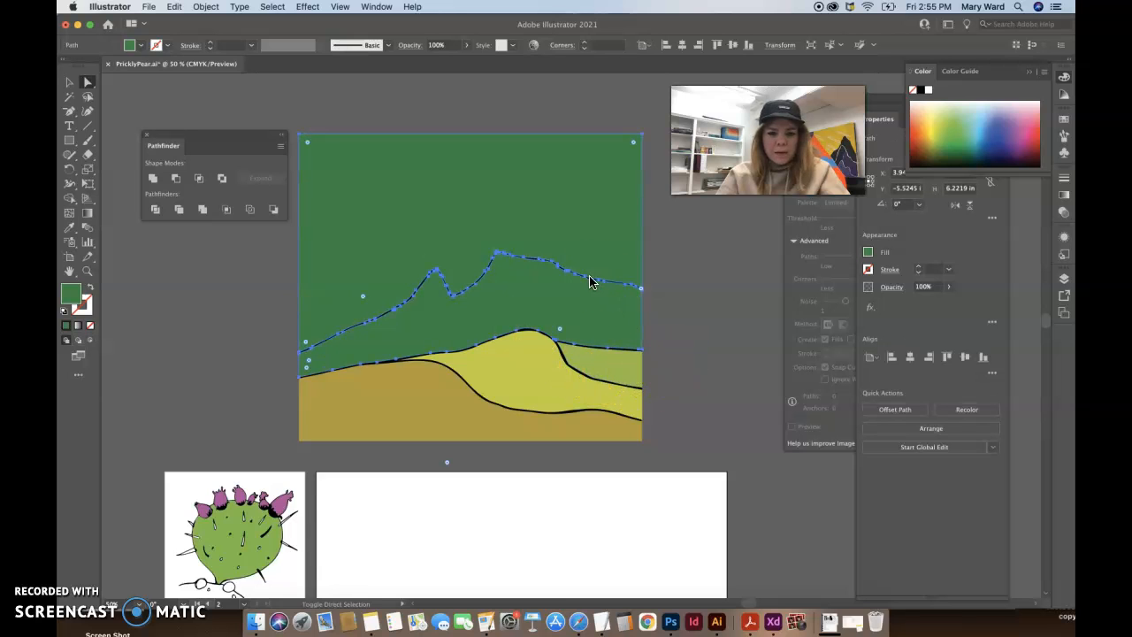
pyautogui.click(544, 305)
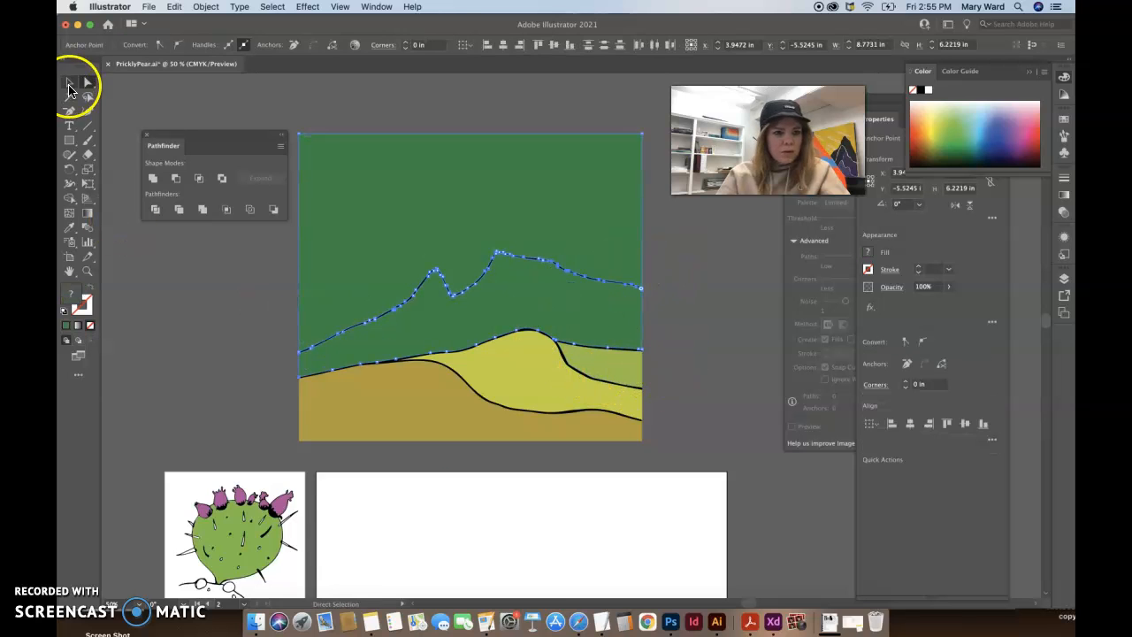
# Select the whole artwork group, try other Pathfinder operations ending with Minus Back, and undo the result.
pyautogui.click(69, 85)
pyautogui.click(480, 326)
pyautogui.click(460, 297)
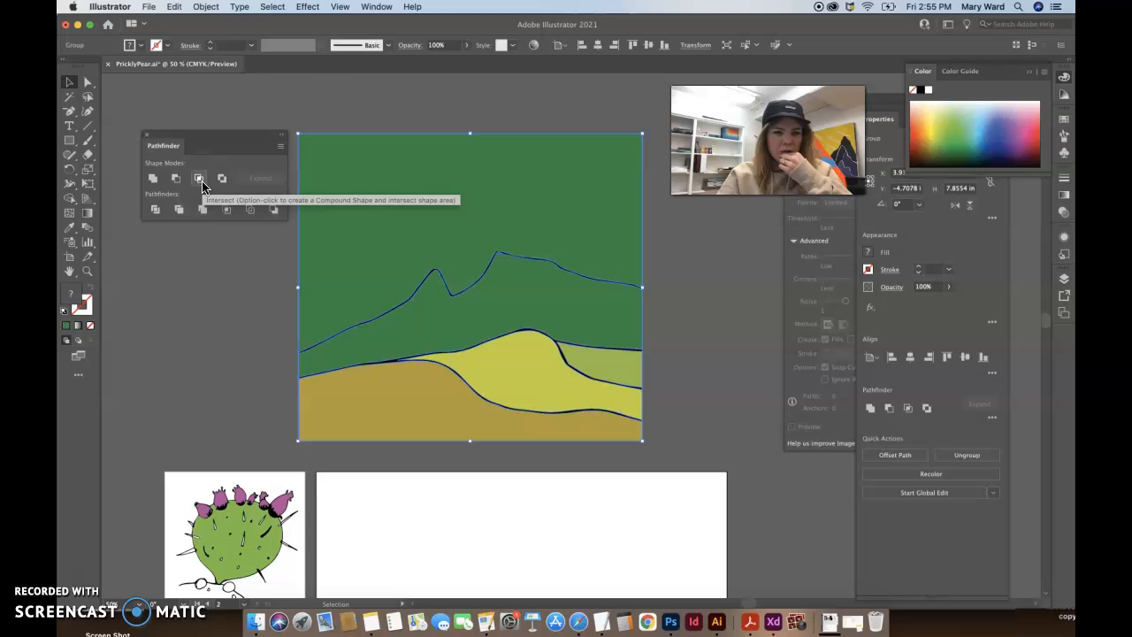
pyautogui.click(177, 182)
pyautogui.click(178, 212)
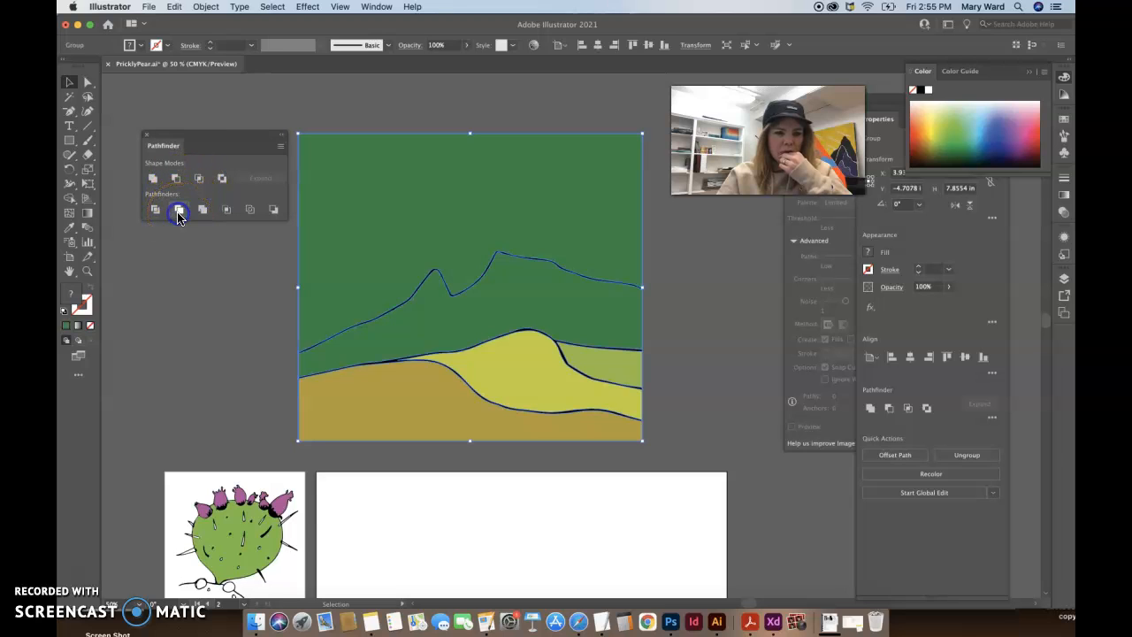
pyautogui.click(203, 212)
pyautogui.click(227, 212)
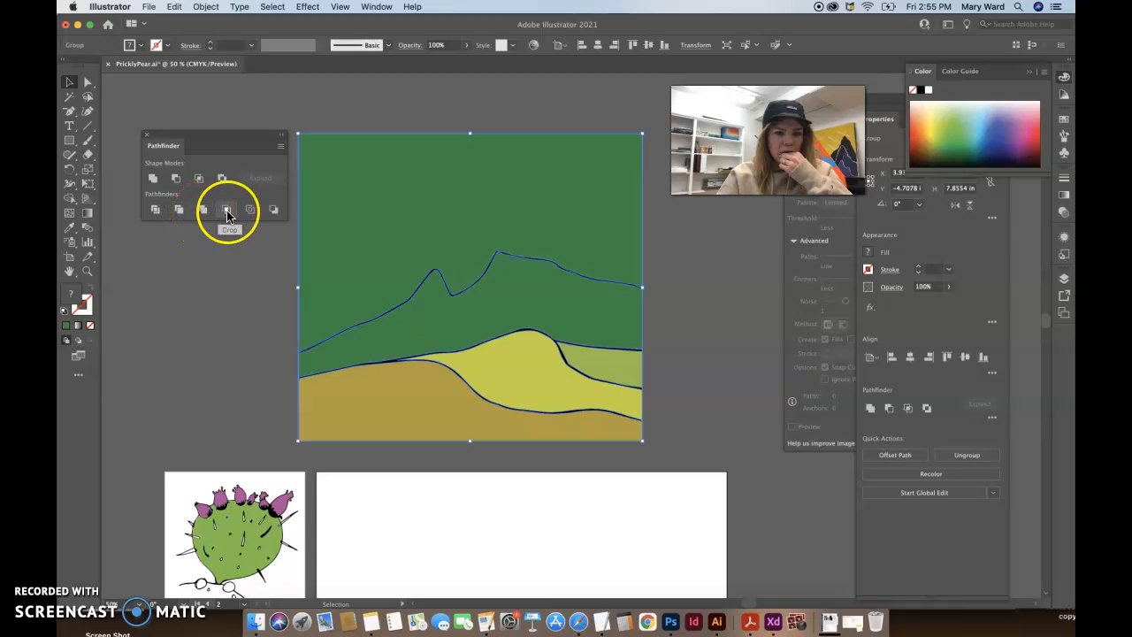
pyautogui.click(272, 210)
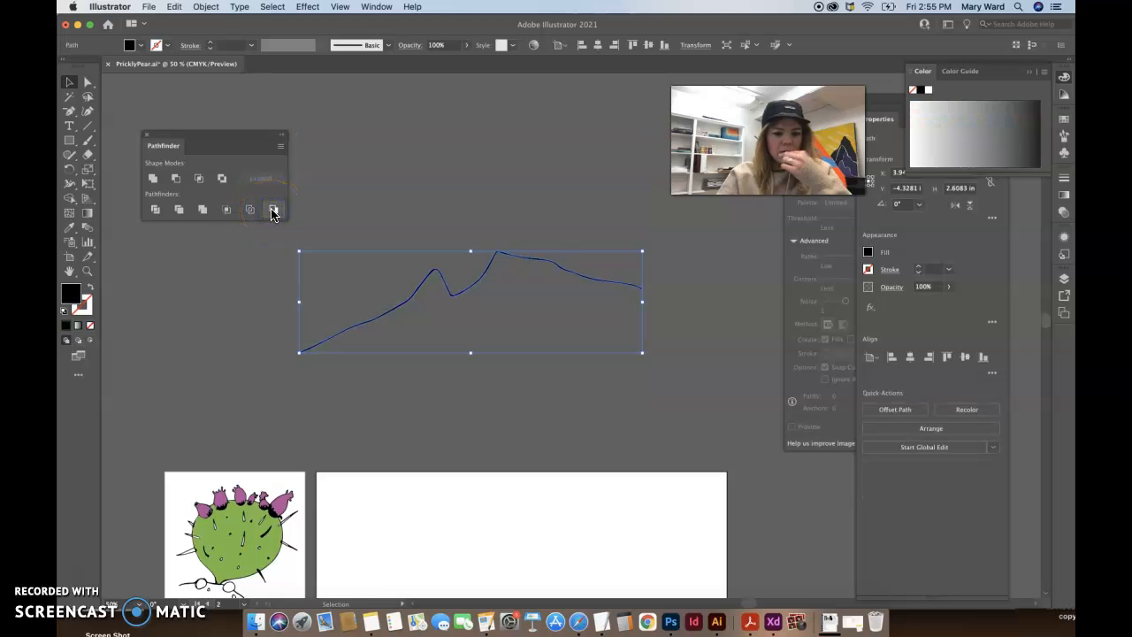
pyautogui.press('super+z')
# Shift the artwork group slightly to the right, and directly select the green areas to recheck whether sky and mountain are joined.
pyautogui.click(253, 313)
pyautogui.moveTo(352, 227); pyautogui.dragTo(381, 222)
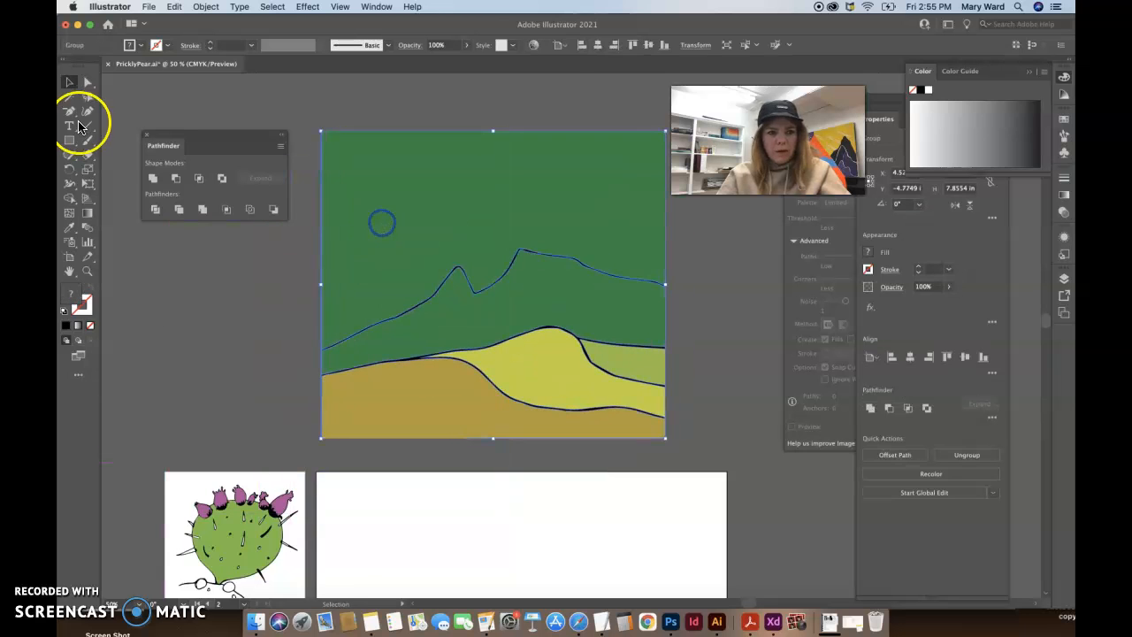
pyautogui.click(87, 82)
pyautogui.click(175, 323)
pyautogui.click(446, 191)
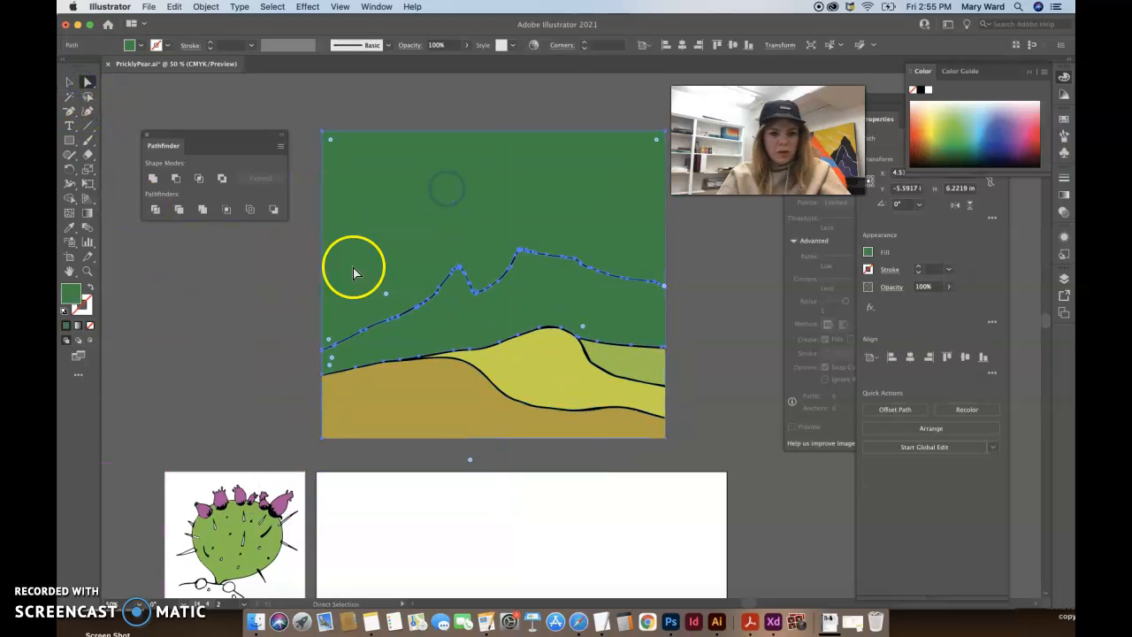
pyautogui.click(302, 279)
pyautogui.click(379, 337)
pyautogui.click(267, 315)
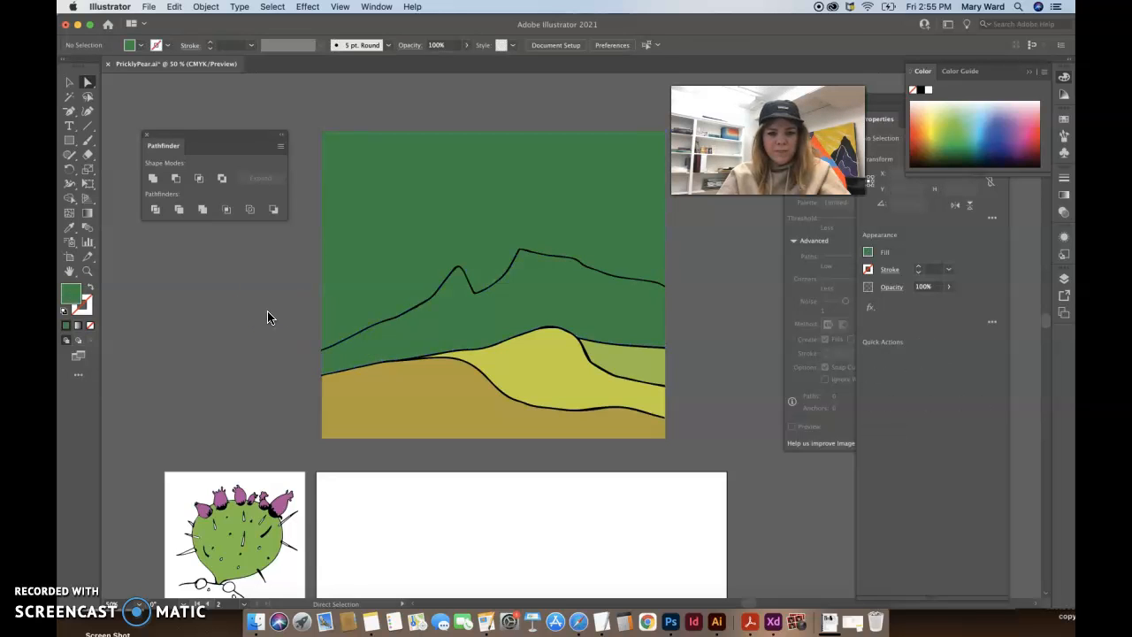
# Paste a copy of the combined green sky and mountain region and place it to the left of the artwork.
pyautogui.click(421, 341)
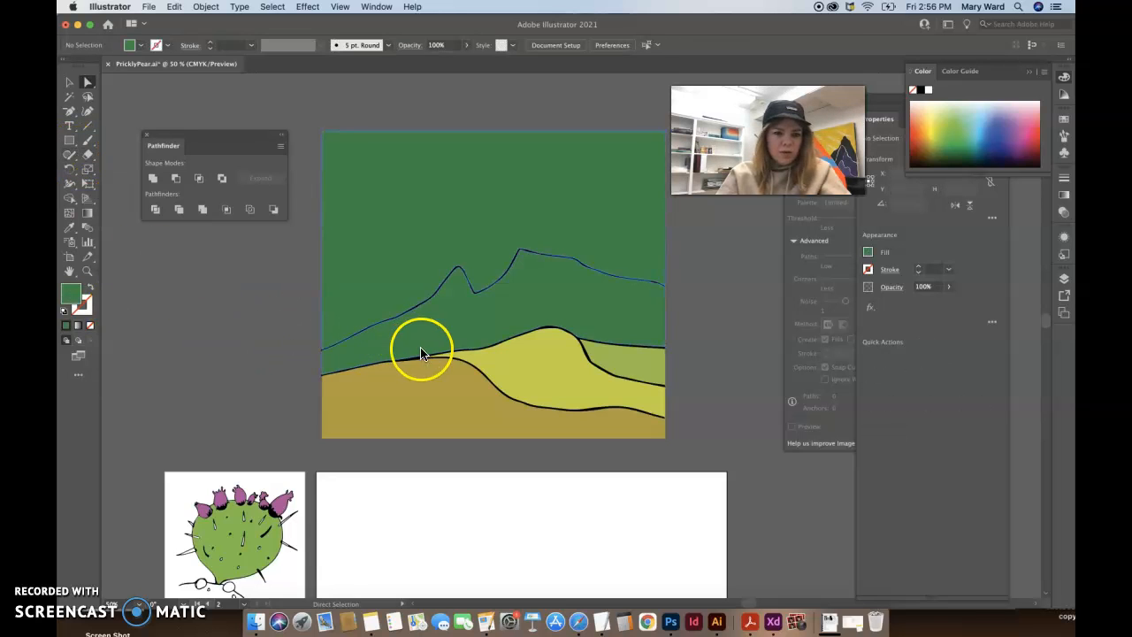
pyautogui.press('super+c')
pyautogui.press('super+v')
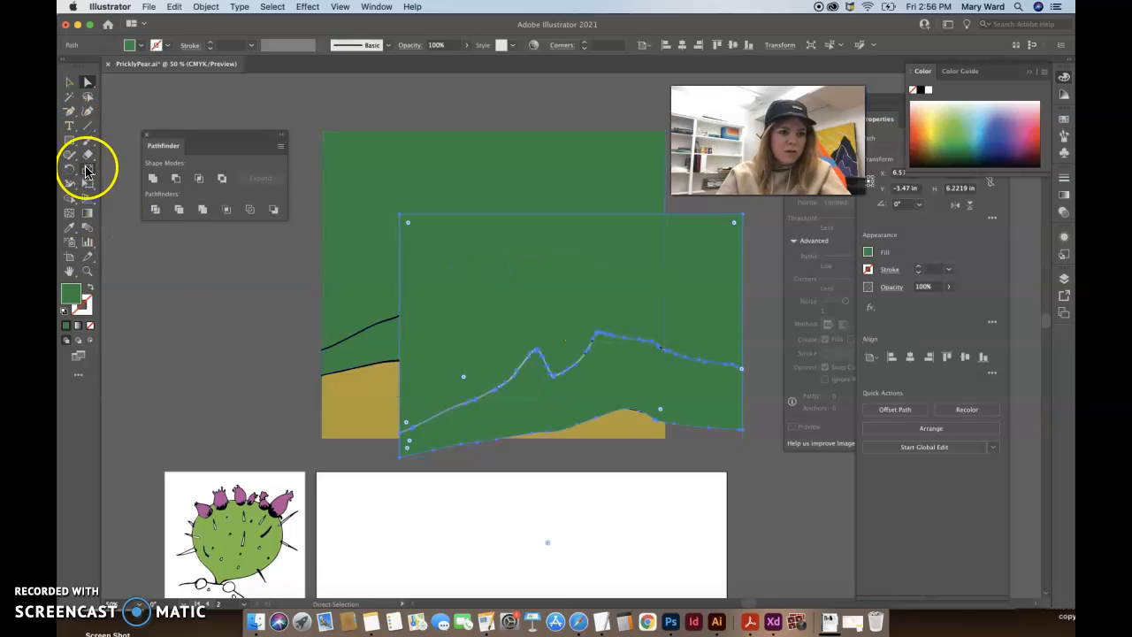
pyautogui.click(220, 296)
pyautogui.click(456, 305)
pyautogui.moveTo(455, 304); pyautogui.dragTo(176, 305)
pyautogui.click(308, 116)
pyautogui.moveTo(372, 248); pyautogui.dragTo(197, 244)
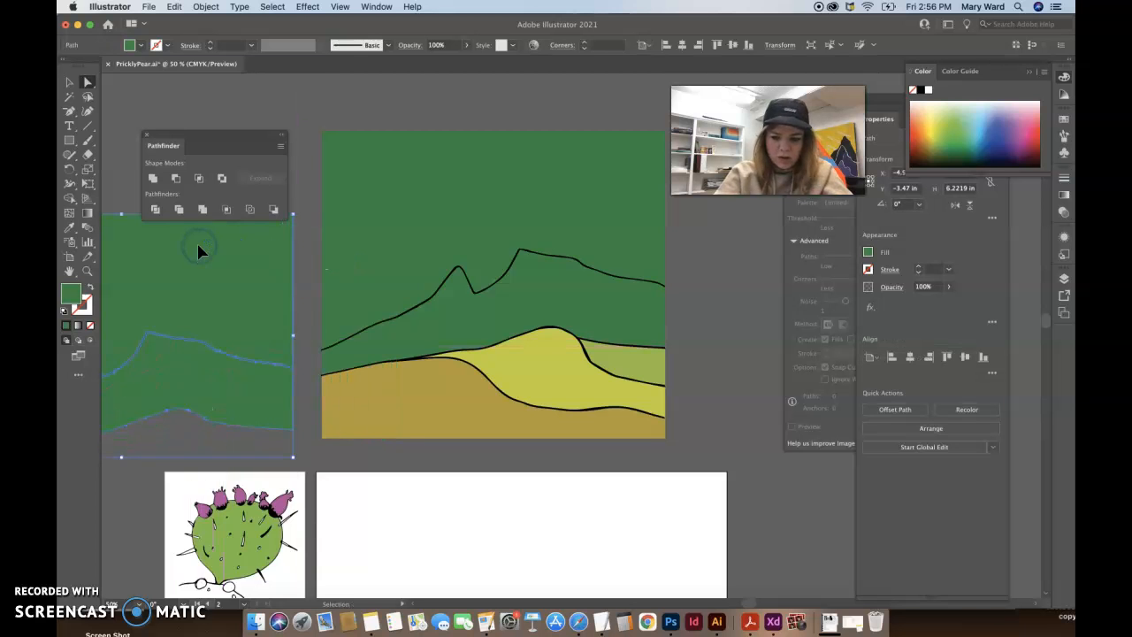
# Inspect the right end of the ridge line up close on the green copy and on the original artwork for a gap.
pyautogui.press('super+plus')
pyautogui.press('super+plus')
pyautogui.press('super+plus')
pyautogui.press('super+plus')
pyautogui.press('space')
pyautogui.moveTo(570, 432); pyautogui.dragTo(116, 356)
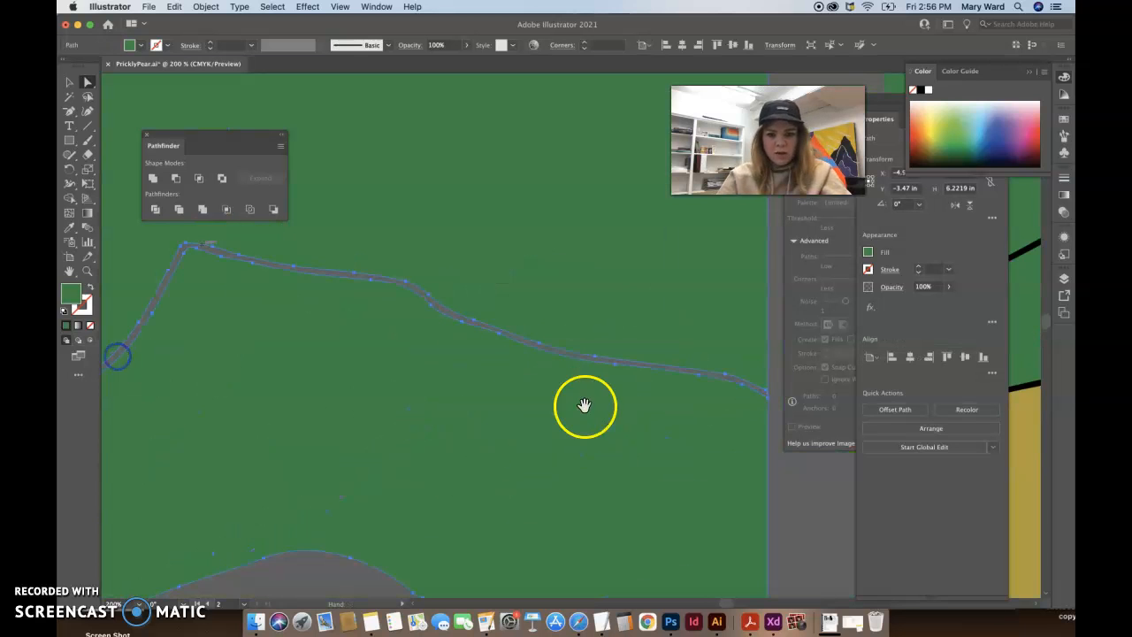
pyautogui.moveTo(584, 407); pyautogui.dragTo(68, 309)
pyautogui.click(229, 277)
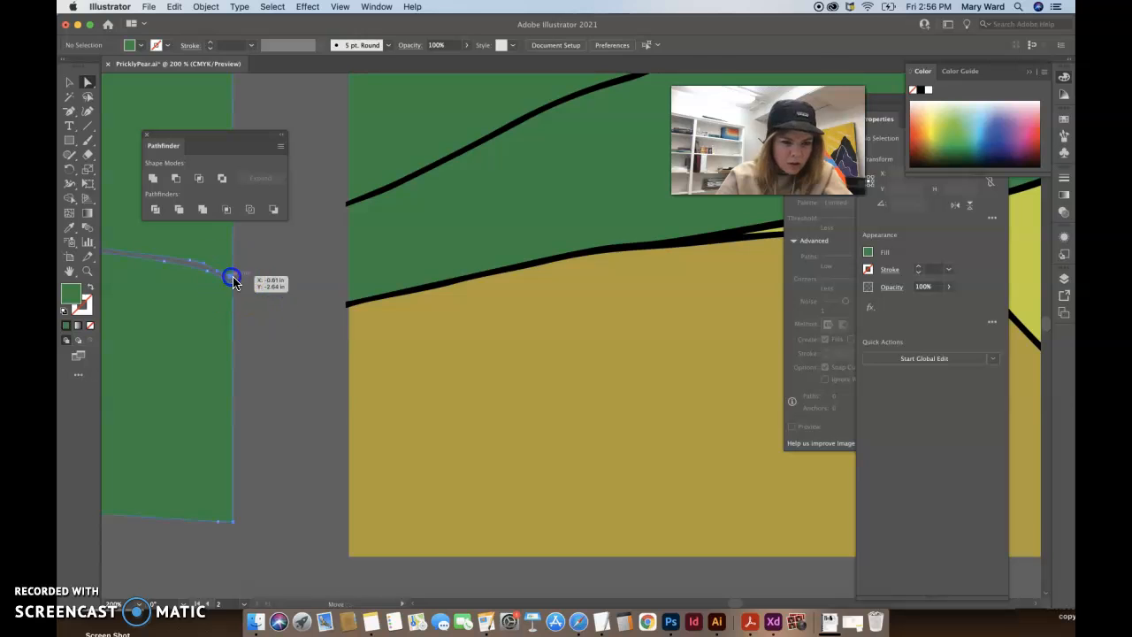
pyautogui.press('space')
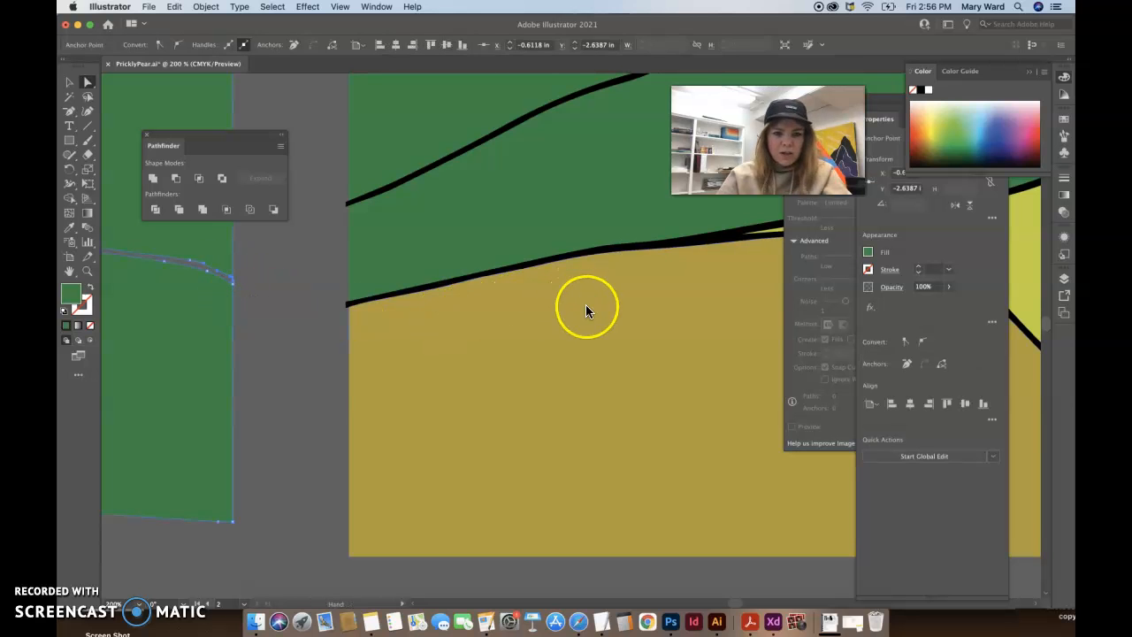
pyautogui.moveTo(585, 305); pyautogui.dragTo(153, 319)
pyautogui.moveTo(609, 250); pyautogui.dragTo(182, 416)
pyautogui.moveTo(545, 313); pyautogui.dragTo(219, 493)
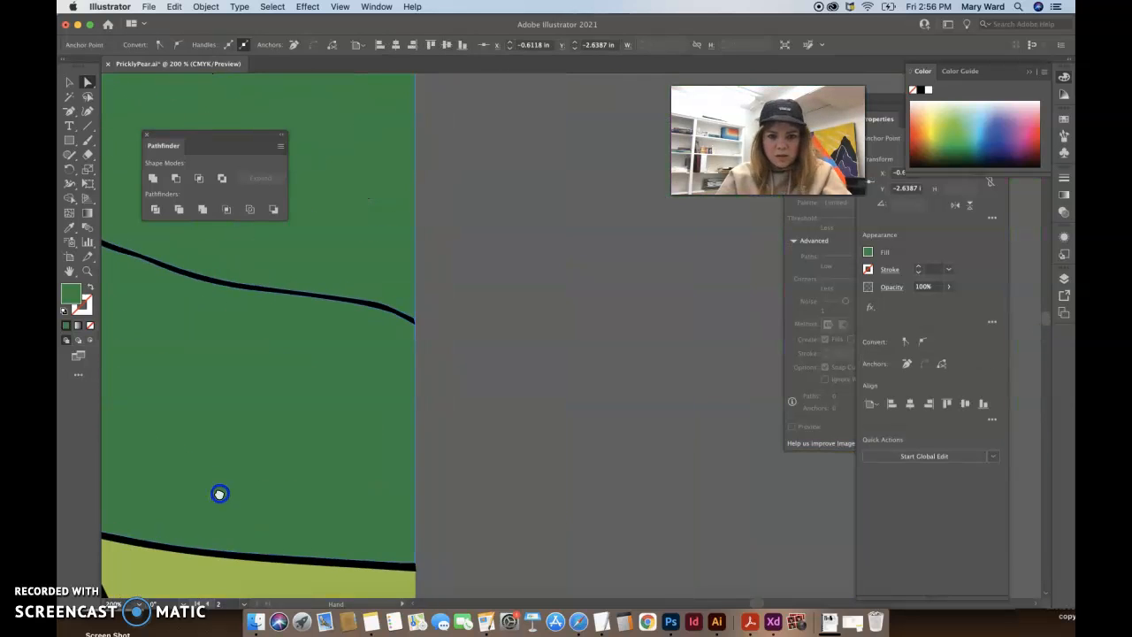
# Extend the upper anchor at the black ridge line's right end slightly past the artwork's right edge.
pyautogui.click(409, 274)
pyautogui.press('super+plus')
pyautogui.press('super+plus')
pyautogui.press('super+plus')
pyautogui.press('space')
pyautogui.moveTo(720, 427); pyautogui.dragTo(71, 275)
pyautogui.moveTo(578, 368); pyautogui.dragTo(82, 302)
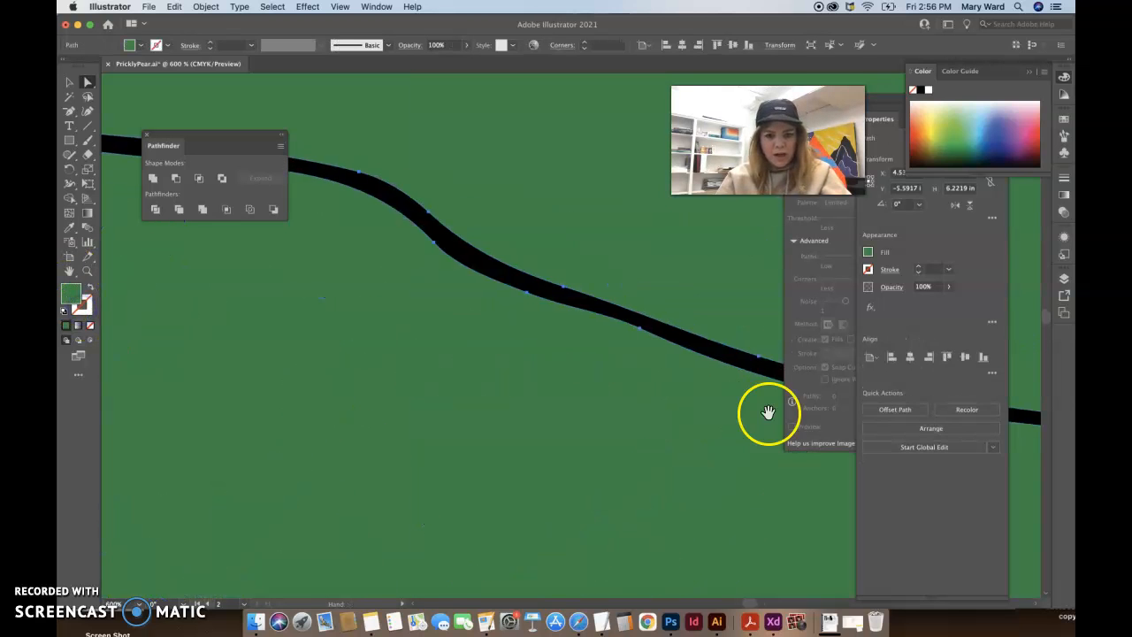
pyautogui.moveTo(767, 412); pyautogui.dragTo(239, 351)
pyautogui.moveTo(604, 469); pyautogui.dragTo(182, 341)
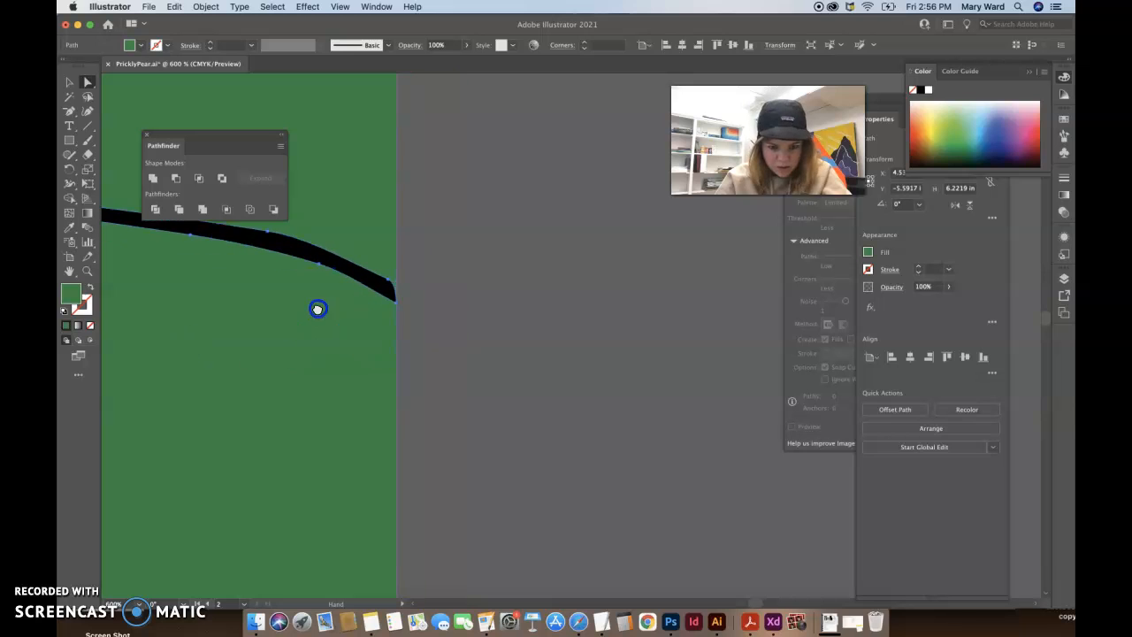
pyautogui.moveTo(318, 308); pyautogui.dragTo(315, 302)
pyautogui.moveTo(385, 274)
pyautogui.mouseDown()
pyautogui.moveTo(400, 272)
pyautogui.moveTo(389, 275)
pyautogui.mouseUp()
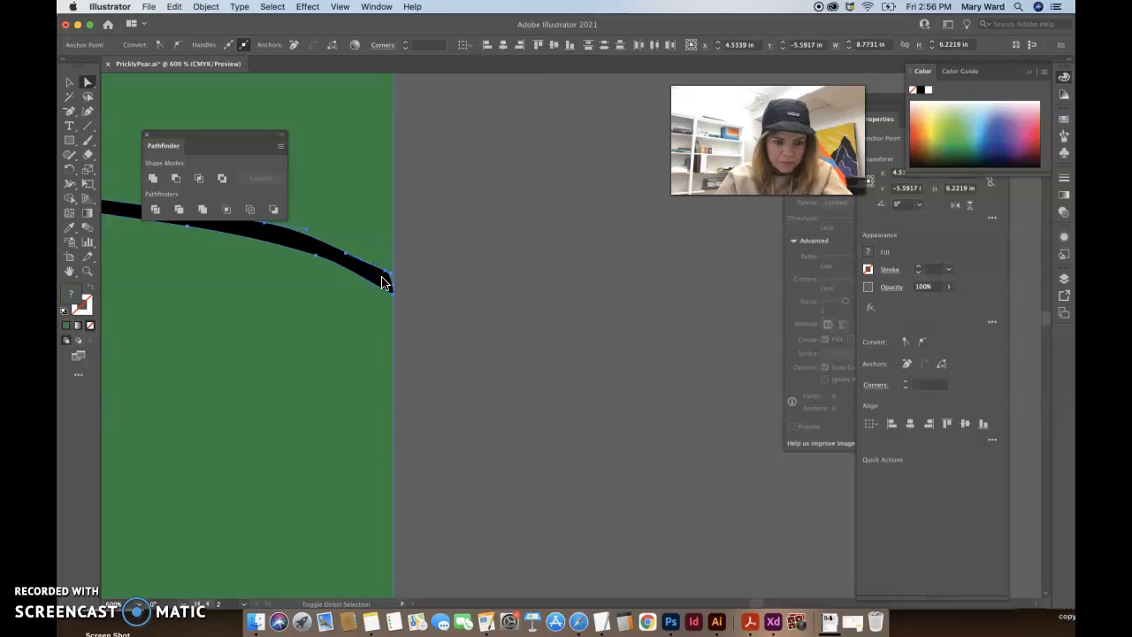
pyautogui.click(382, 285)
pyautogui.moveTo(385, 273); pyautogui.dragTo(399, 274)
# Divide the green region with the extended ridge line using Pathfinder, and select the areas above and below it to check the split.
pyautogui.keyDown('shift'); pyautogui.click(388, 254); pyautogui.keyUp('shift')
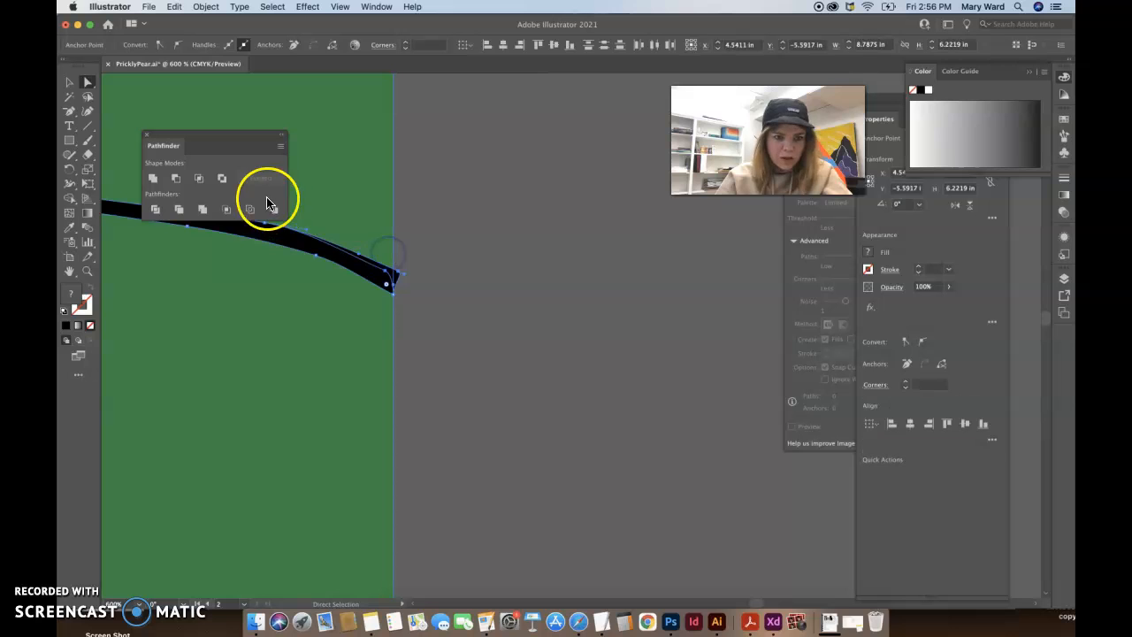
pyautogui.click(157, 214)
pyautogui.click(482, 258)
pyautogui.click(377, 249)
pyautogui.keyDown('shift'); pyautogui.click(378, 285); pyautogui.keyUp('shift')
pyautogui.click(465, 306)
pyautogui.click(356, 191)
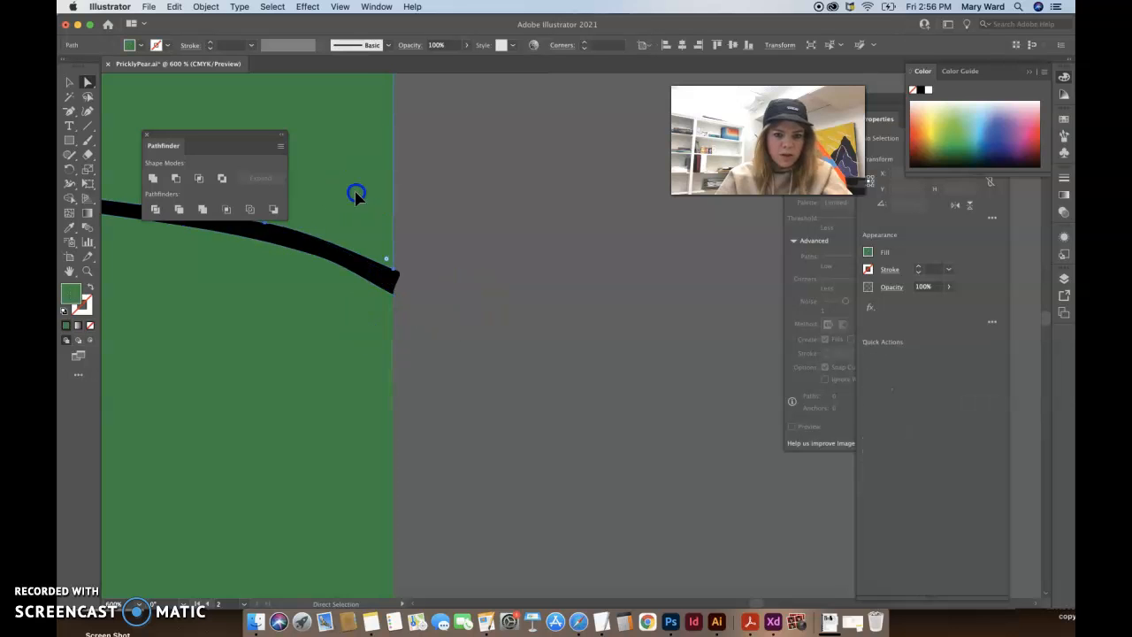
# Select only the sky region above the ridge line and fill it with blue.
pyautogui.press('super+0')
pyautogui.press('super+minus')
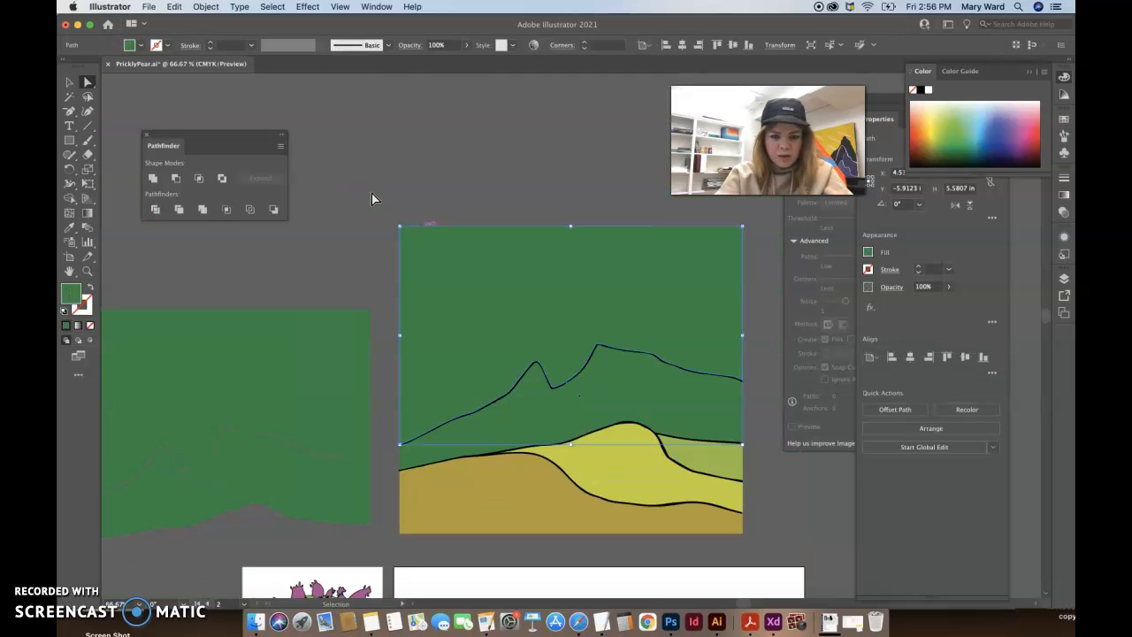
pyautogui.click(486, 184)
pyautogui.click(478, 272)
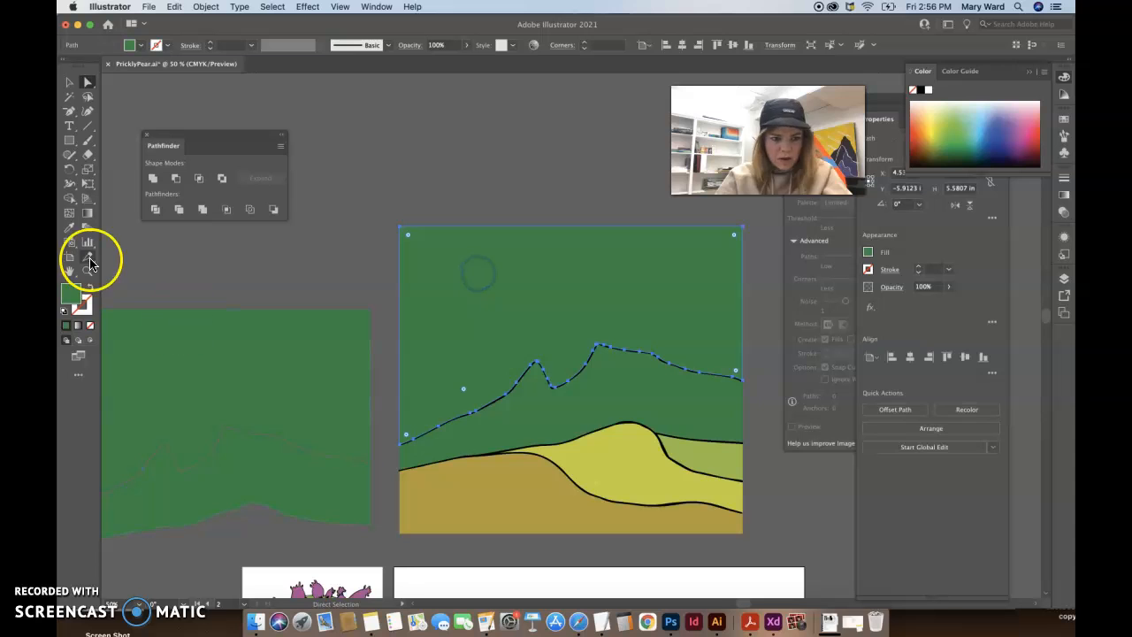
pyautogui.click(989, 126)
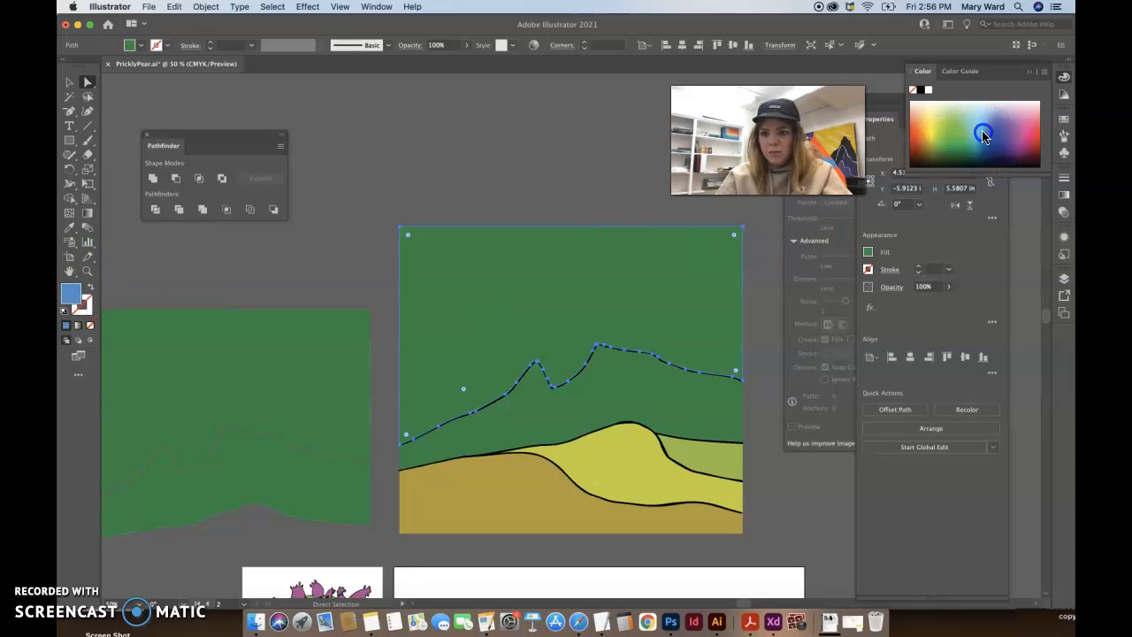
# Move the whole landscape group down onto the white artboard beside the cactus.
pyautogui.click(70, 82)
pyautogui.click(348, 304)
pyautogui.press('super+minus')
pyautogui.press('super+minus')
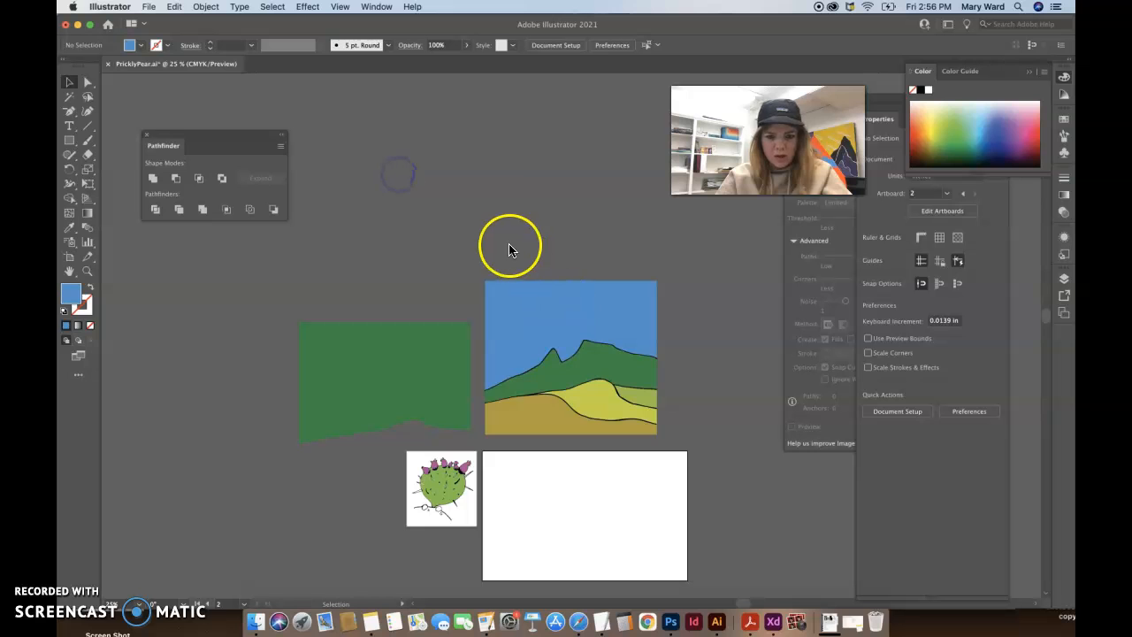
pyautogui.click(618, 408)
pyautogui.moveTo(608, 408); pyautogui.dragTo(619, 542)
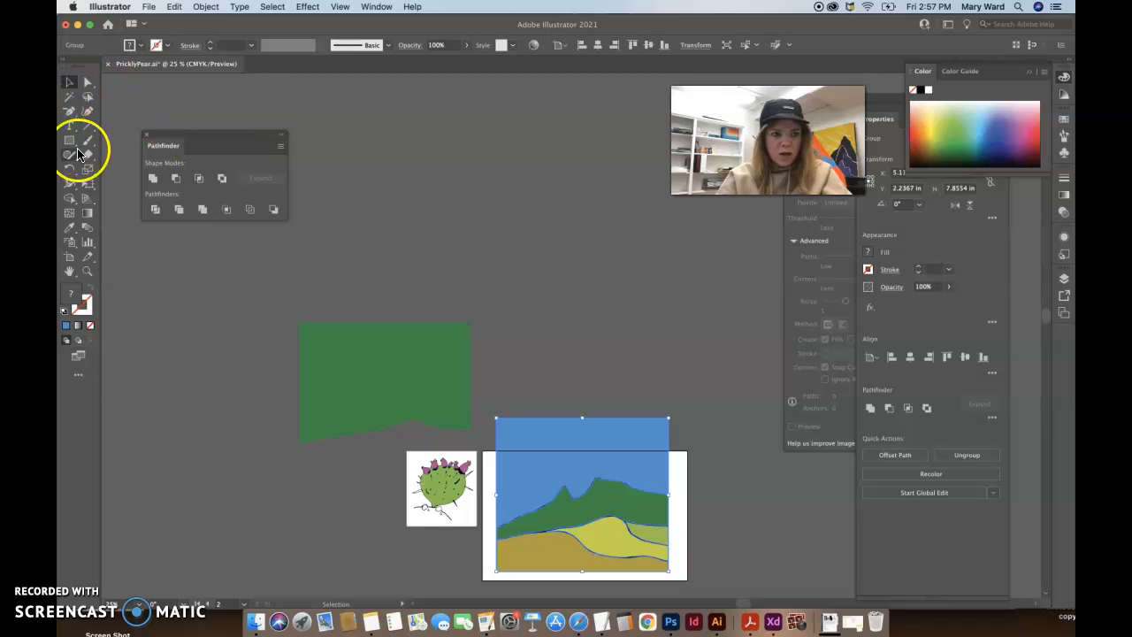
# Scale the landscape group down to about 5.26 in high with Free Transform, and center it on the artboard.
pyautogui.click(90, 185)
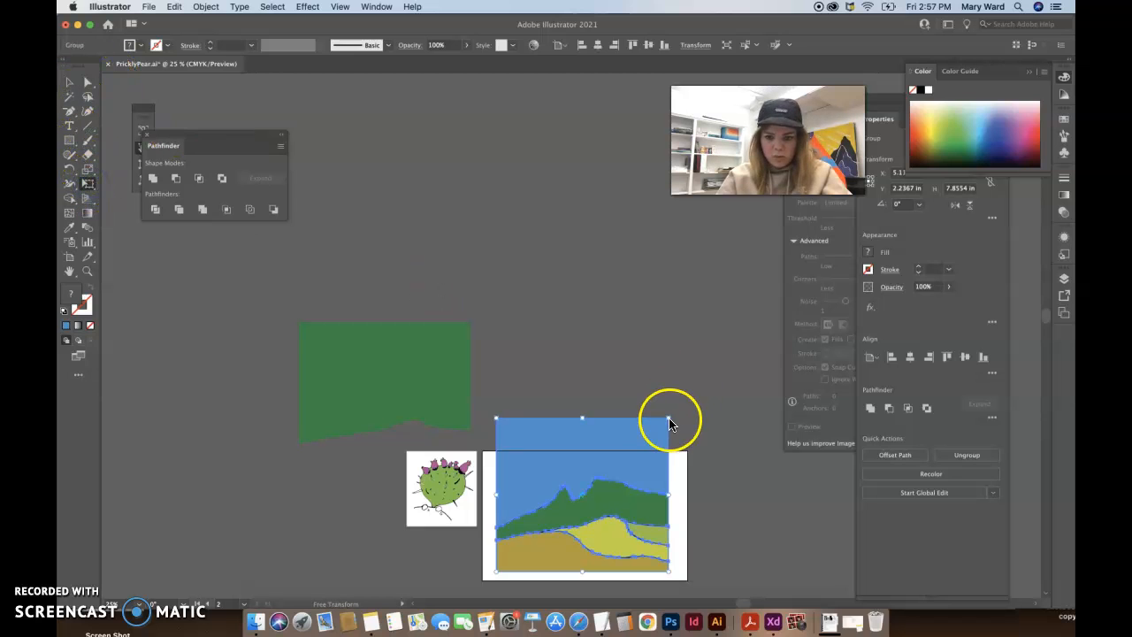
pyautogui.moveTo(664, 428); pyautogui.dragTo(620, 485)
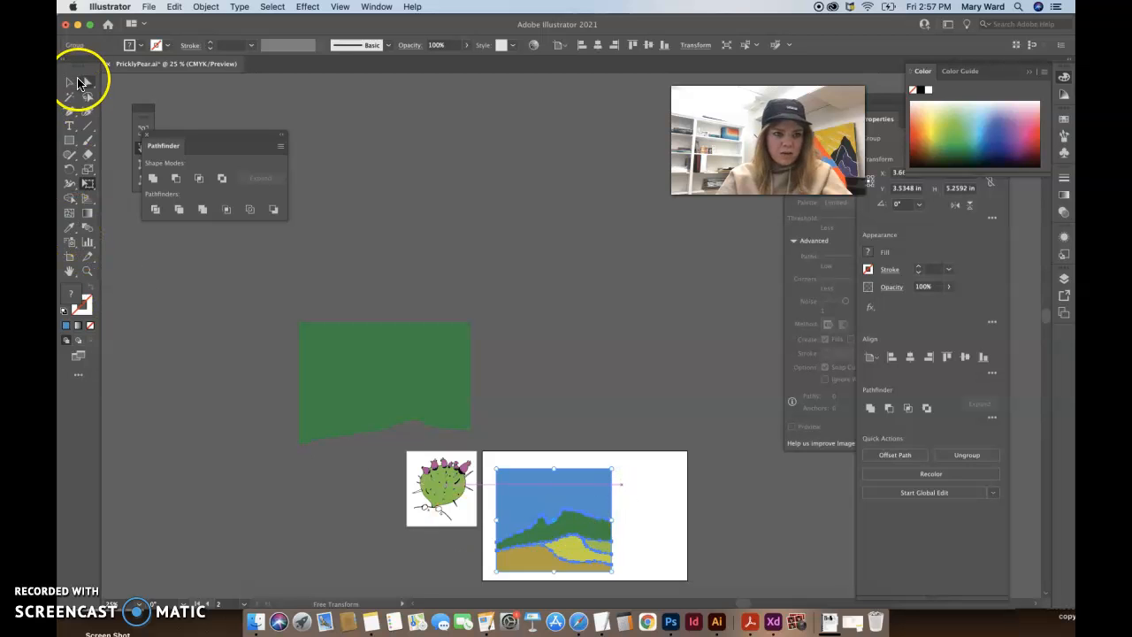
pyautogui.click(72, 82)
pyautogui.click(151, 399)
pyautogui.scroll(-5, 321, 500)
pyautogui.hscroll(5, 321, 501)
pyautogui.moveTo(484, 417); pyautogui.dragTo(513, 410)
pyautogui.click(597, 433)
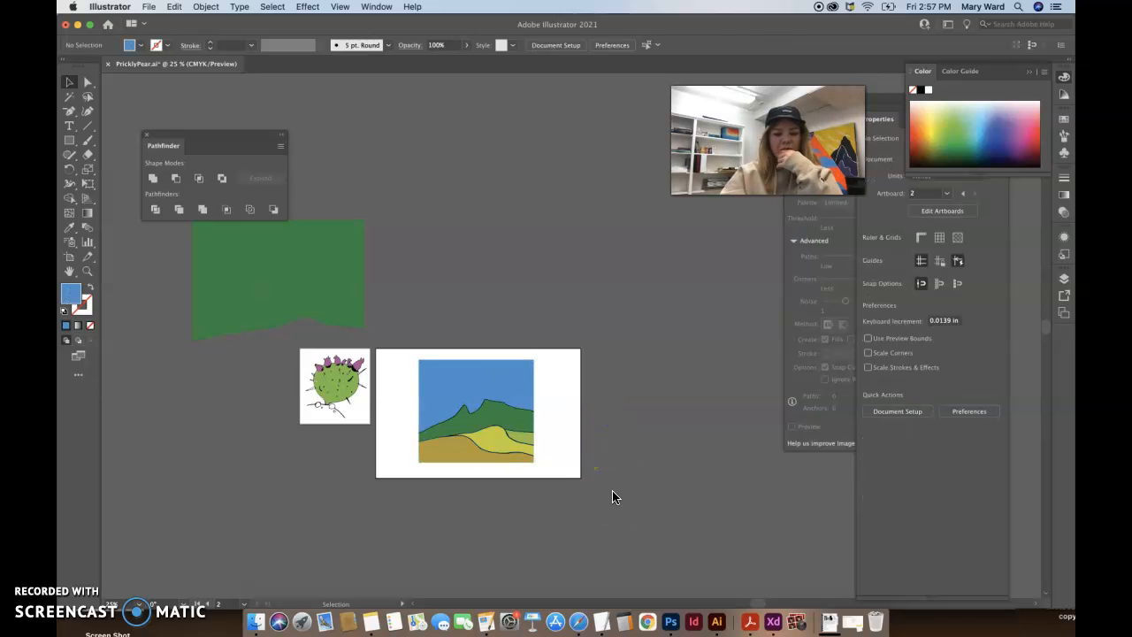
# Draw a circle about 6.85 in across over the landscape with the Ellipse tool.
pyautogui.press('super+plus')
pyautogui.press('super+plus')
pyautogui.press('space')
pyautogui.moveTo(566, 487); pyautogui.dragTo(683, 416)
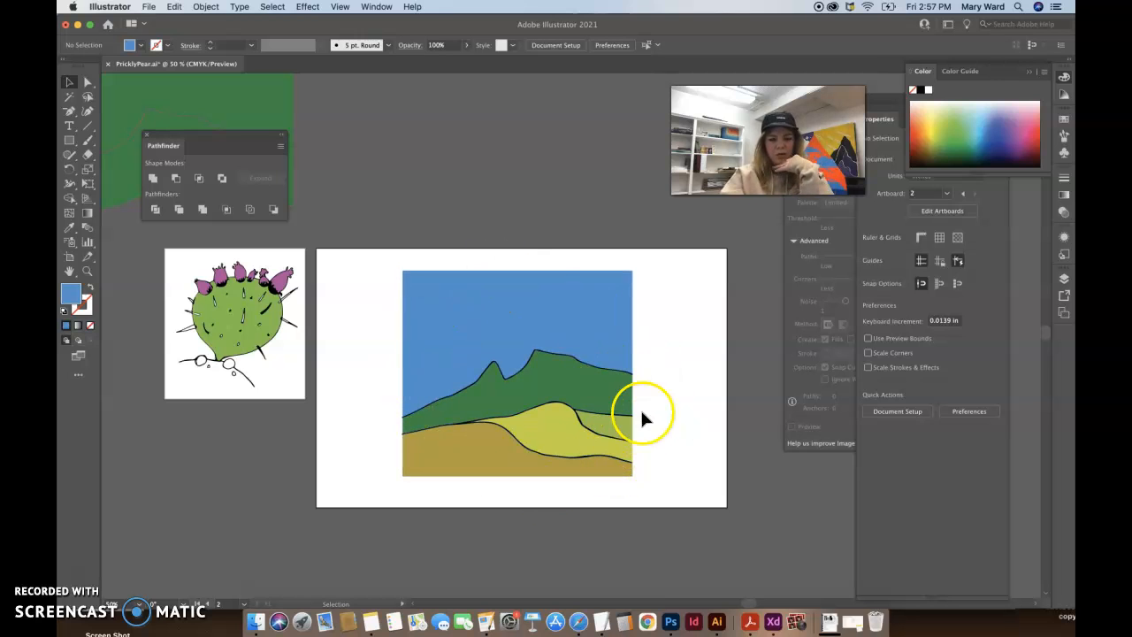
pyautogui.click(369, 283)
pyautogui.click(371, 288)
pyautogui.click(68, 141)
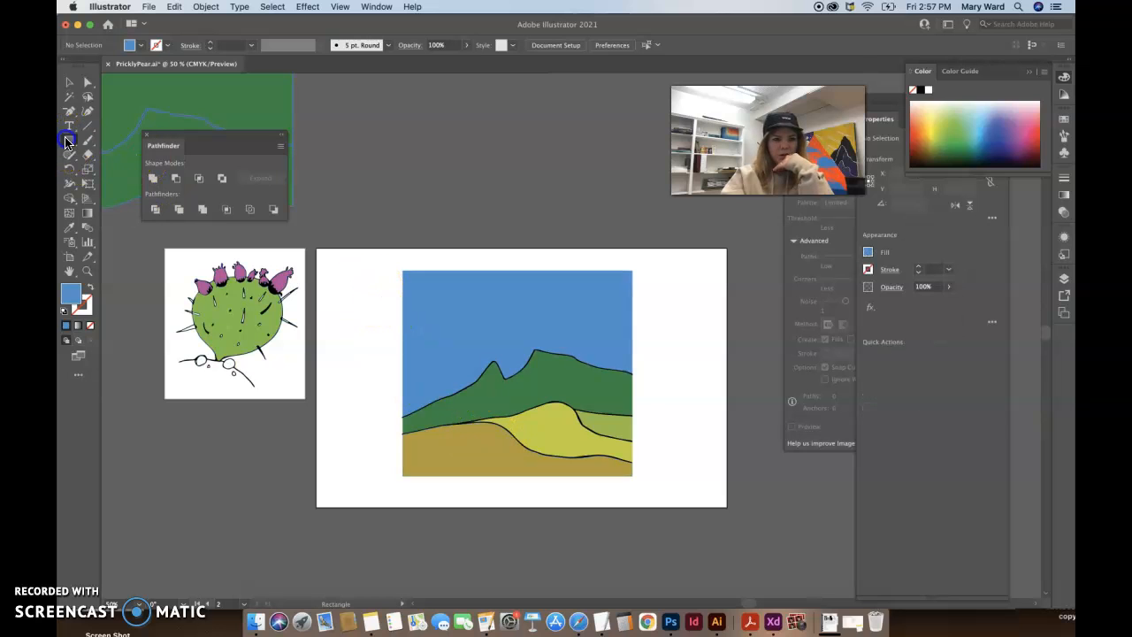
pyautogui.moveTo(71, 141); pyautogui.dragTo(114, 170)
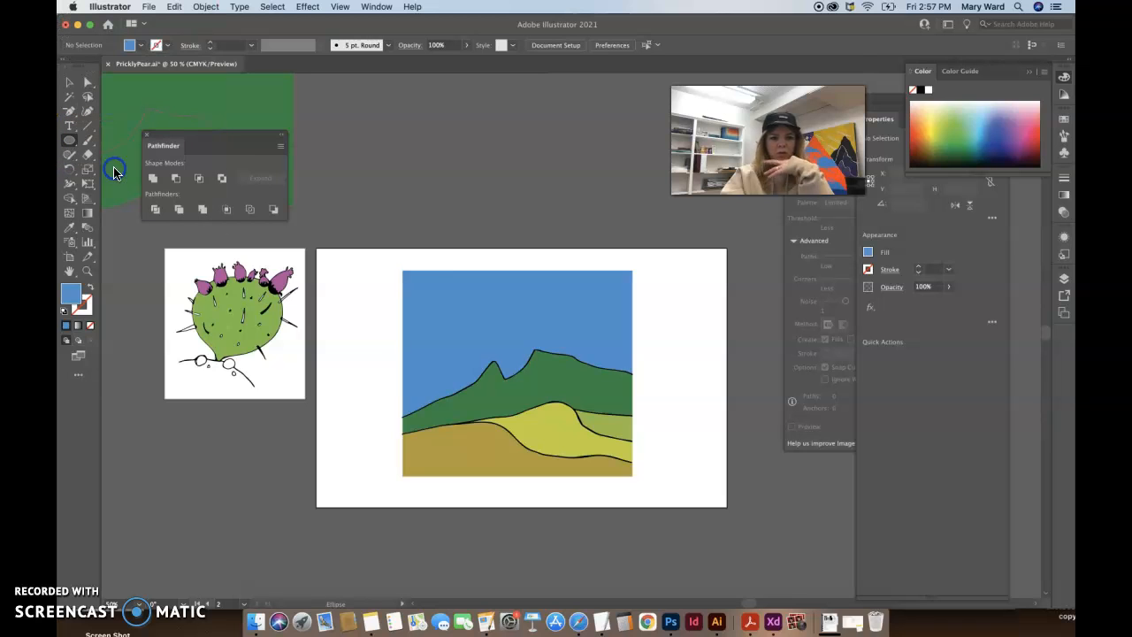
pyautogui.rightClick(430, 306)
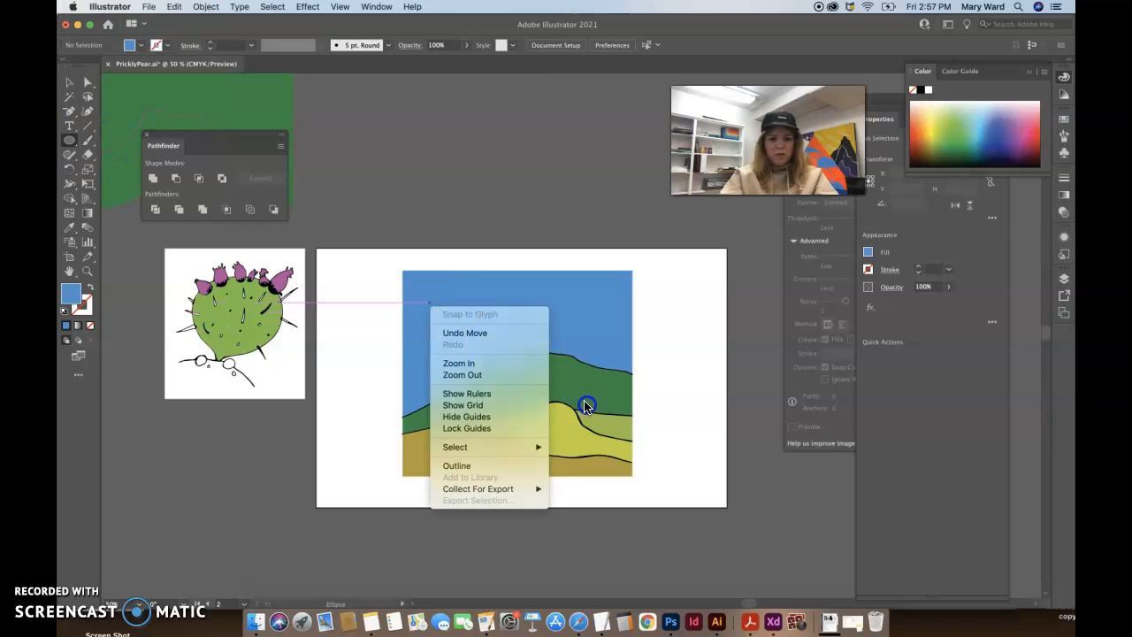
pyautogui.click(392, 291)
pyautogui.moveTo(351, 262); pyautogui.dragTo(618, 423)
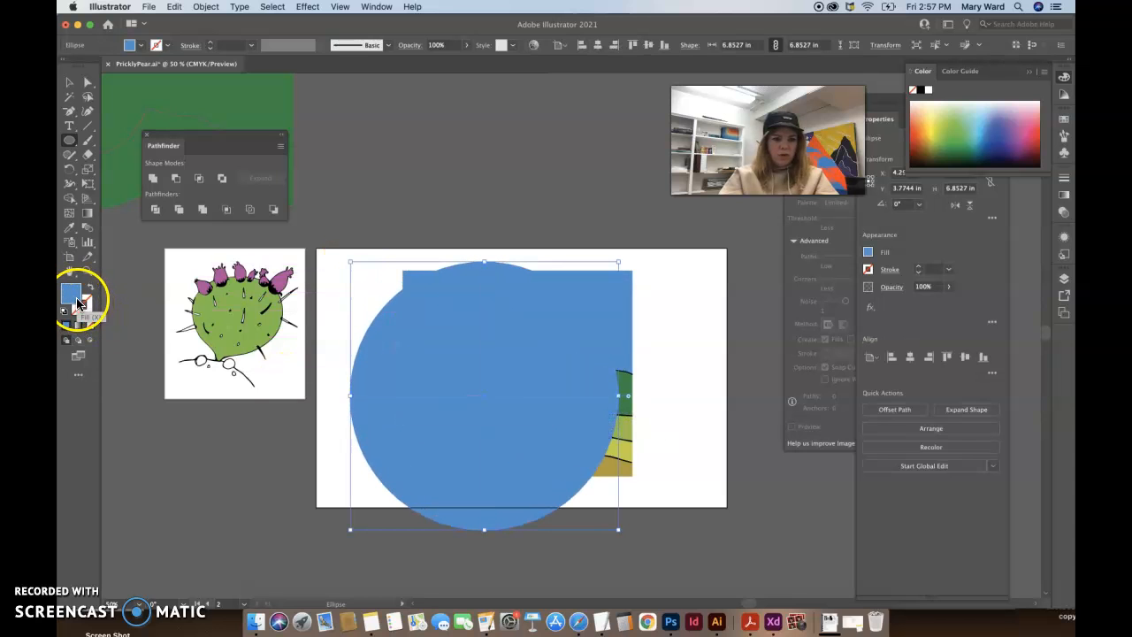
# Give the circle a white outline without fill, and fit it over the landscape at about 5.23 in across.
pyautogui.click(90, 325)
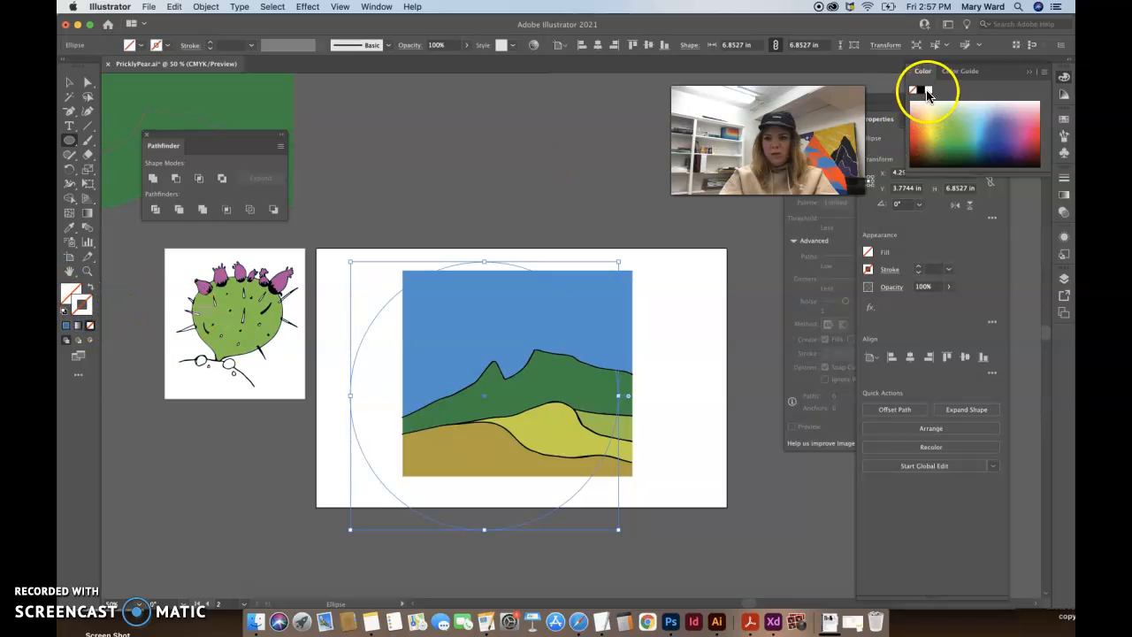
pyautogui.click(926, 92)
pyautogui.click(70, 81)
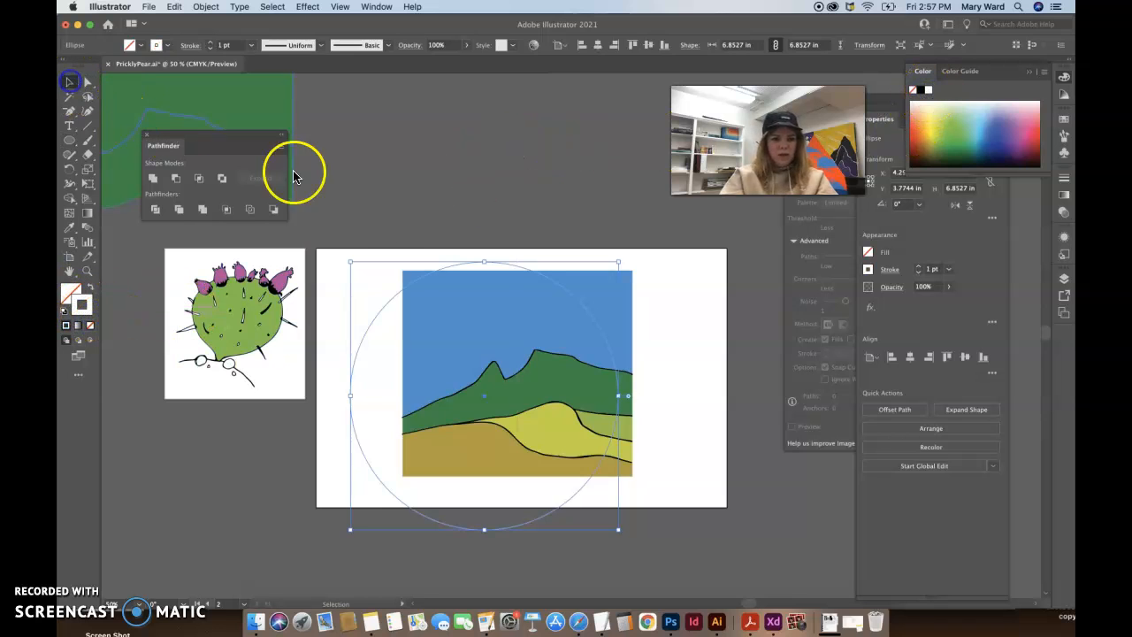
pyautogui.moveTo(350, 263); pyautogui.dragTo(412, 308)
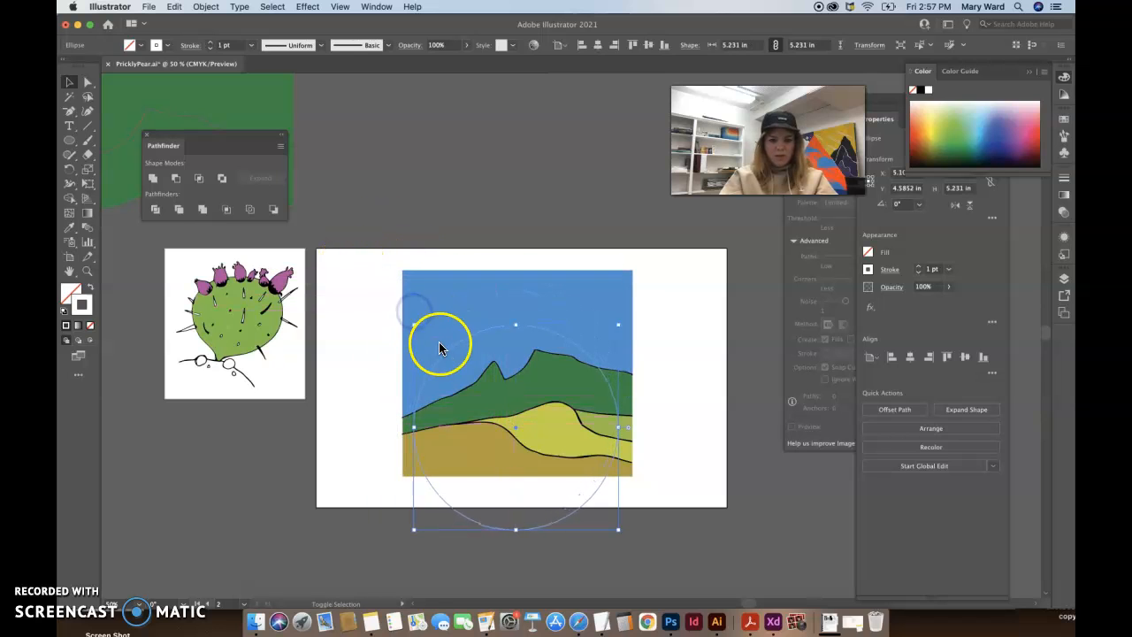
pyautogui.moveTo(444, 347); pyautogui.dragTo(449, 300)
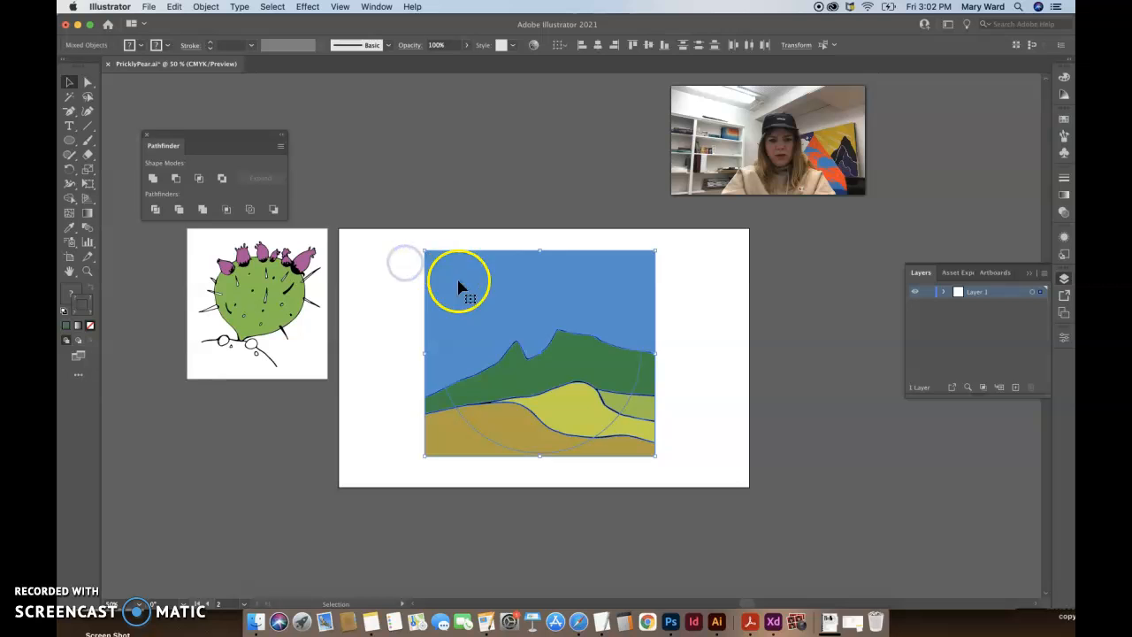
# Select the landscape together with the circle and make a clipping mask that crops the landscape to the circle.
pyautogui.click(398, 265)
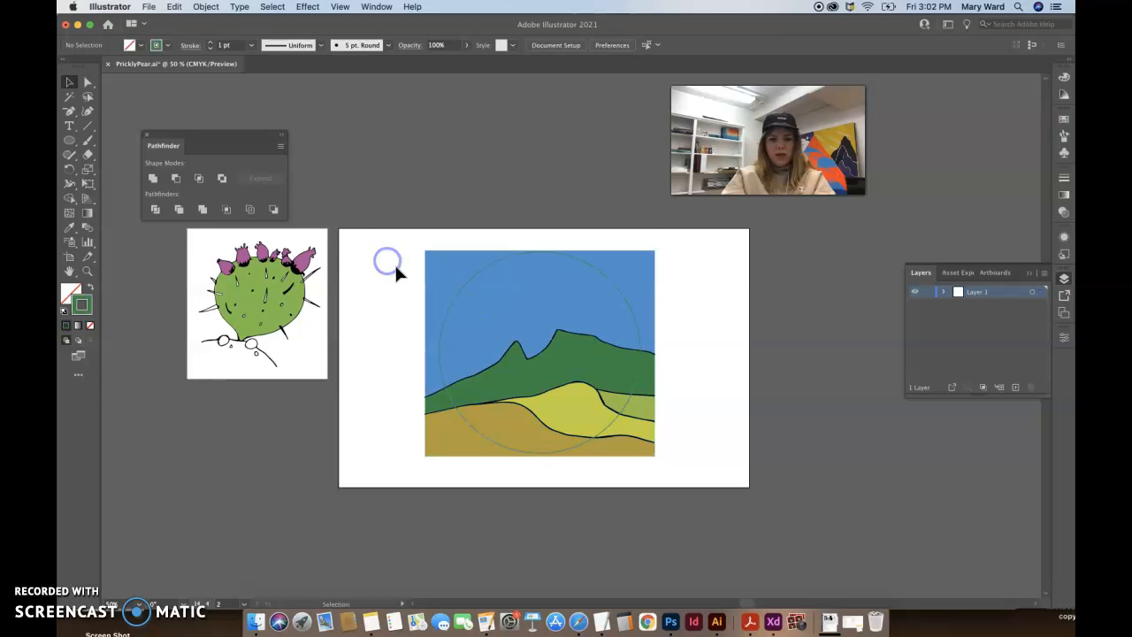
pyautogui.press('super+a')
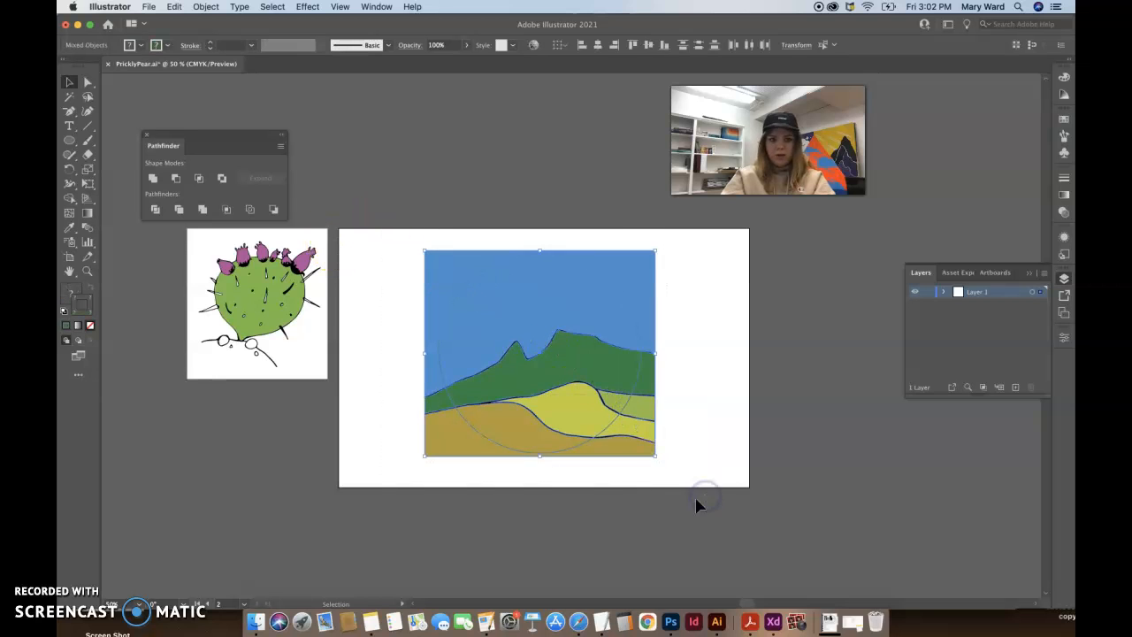
pyautogui.click(206, 7)
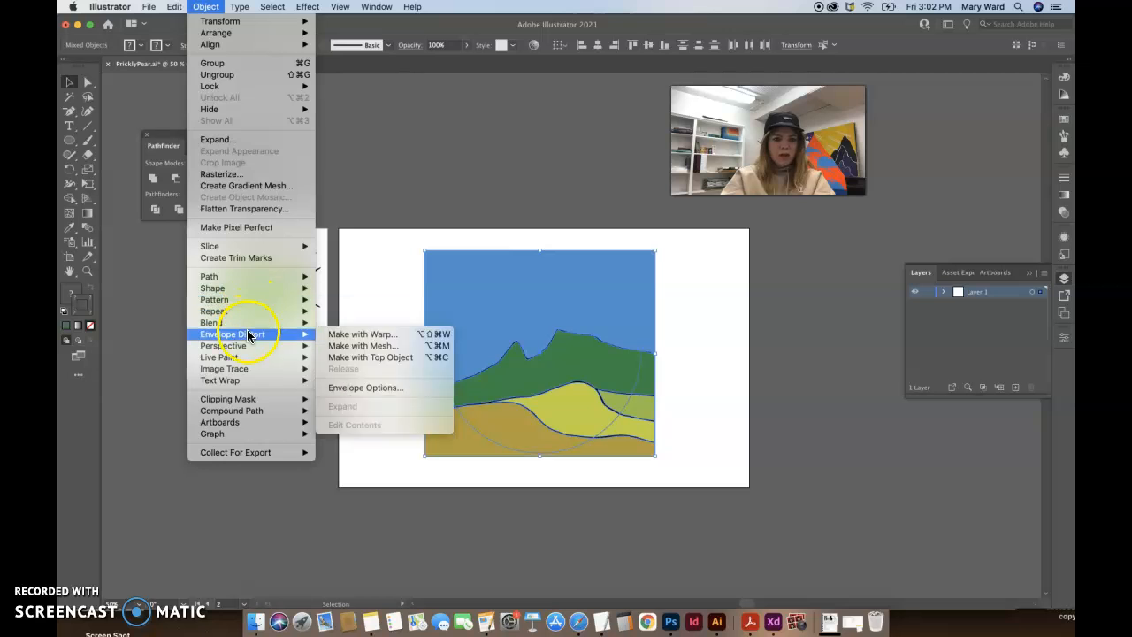
pyautogui.moveTo(256, 400)
pyautogui.click(332, 398)
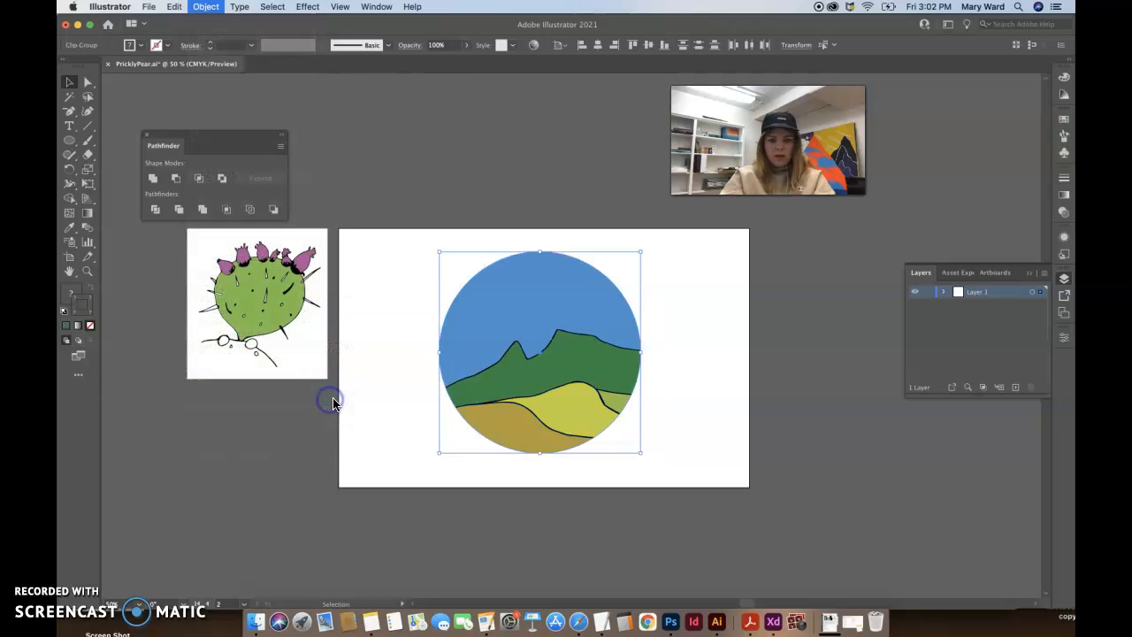
# Reposition the clipped circular landscape near the center of its artboard and deselect it.
pyautogui.click(720, 310)
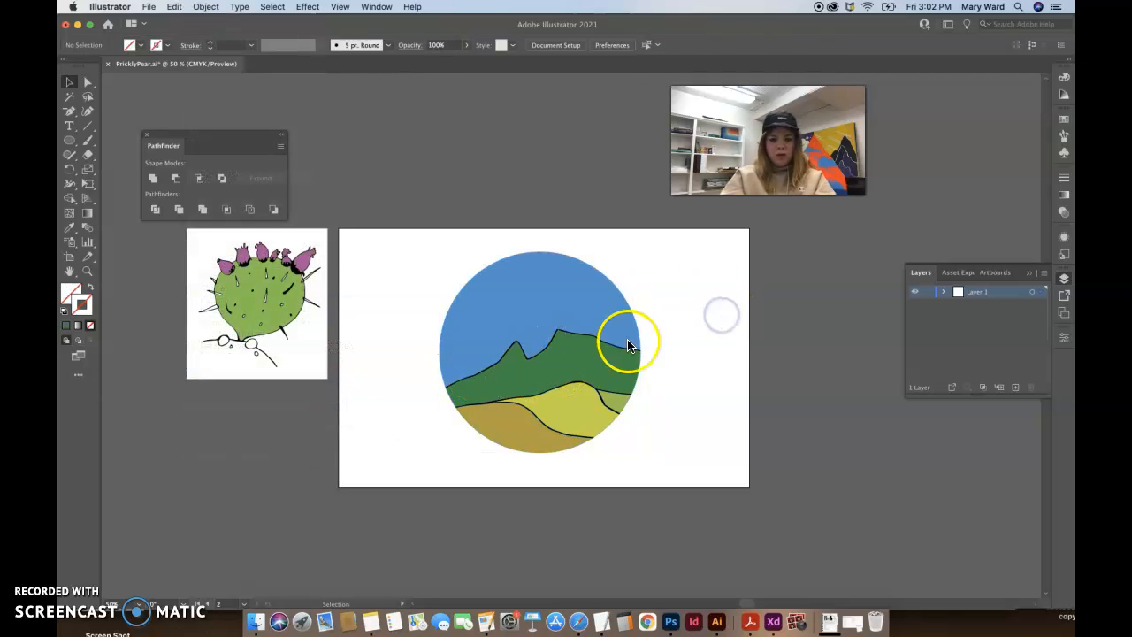
pyautogui.click(598, 358)
pyautogui.click(676, 321)
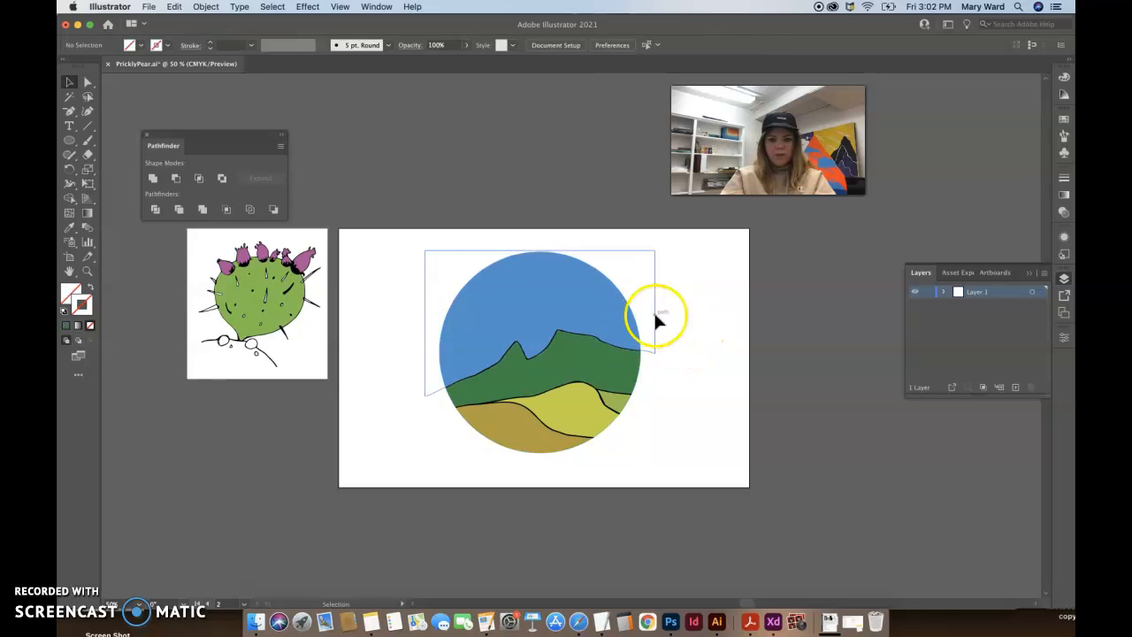
pyautogui.moveTo(607, 323); pyautogui.dragTo(561, 325)
pyautogui.click(659, 340)
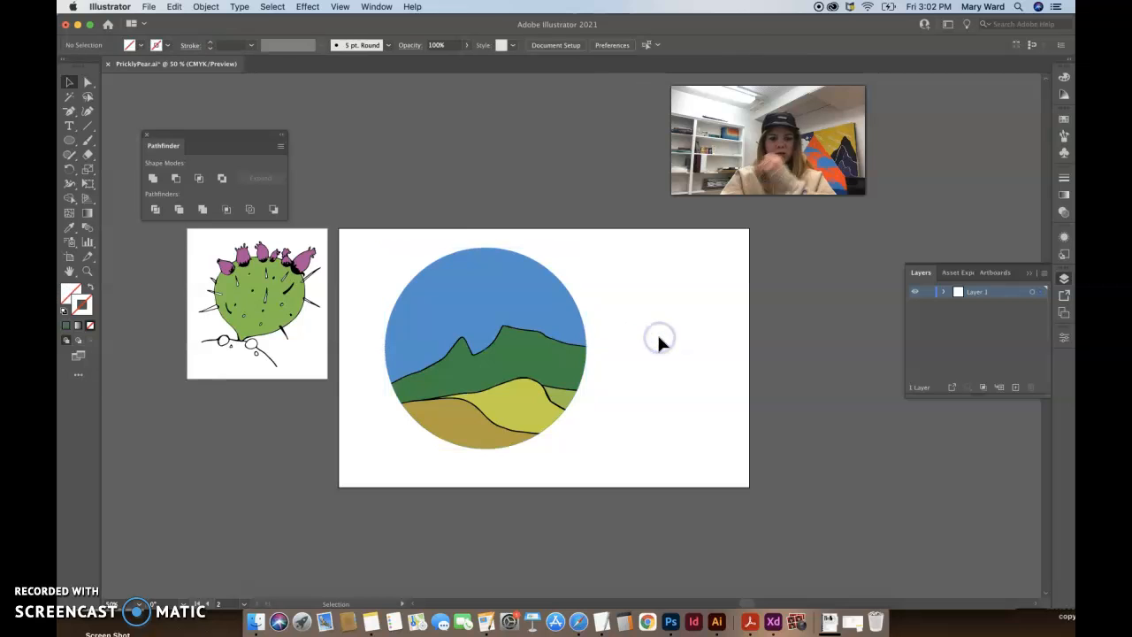
pyautogui.moveTo(558, 343); pyautogui.dragTo(589, 342)
pyautogui.click(700, 345)
pyautogui.click(584, 336)
pyautogui.click(661, 340)
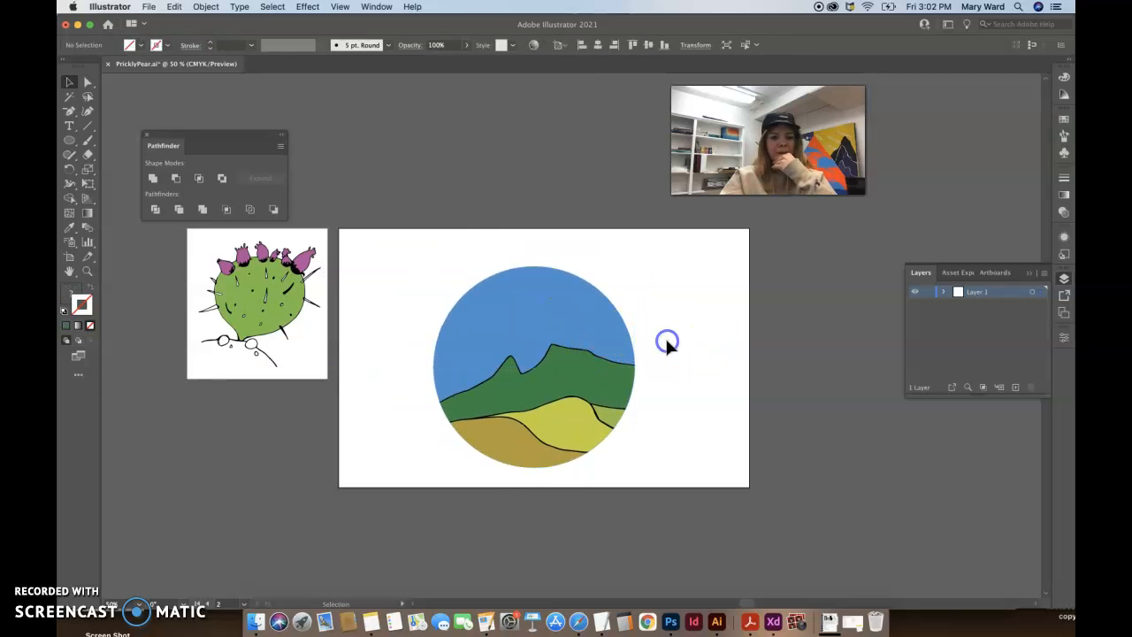
# Move the cactus from its own artboard onto the circular landscape and bring it to the front.
pyautogui.moveTo(282, 289); pyautogui.dragTo(557, 400)
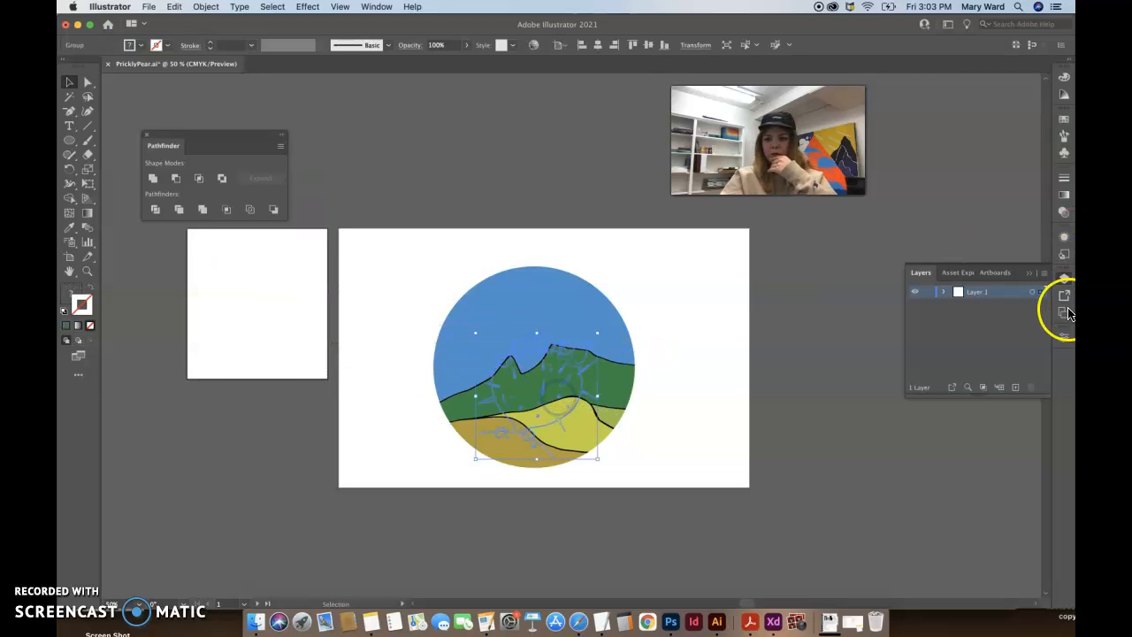
pyautogui.click(1063, 337)
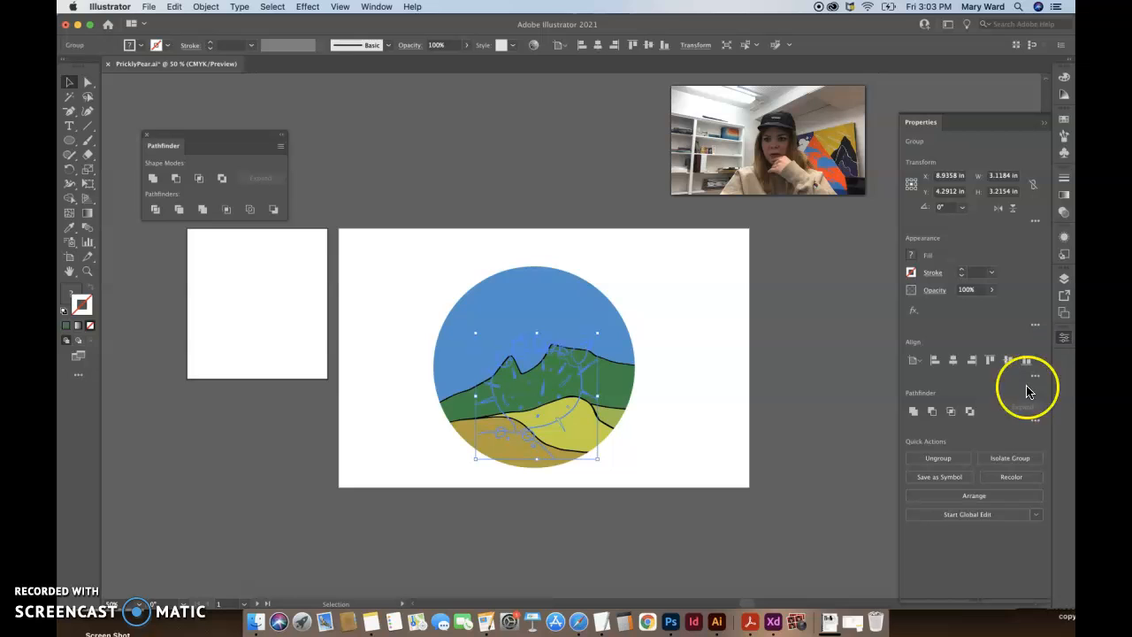
pyautogui.click(962, 497)
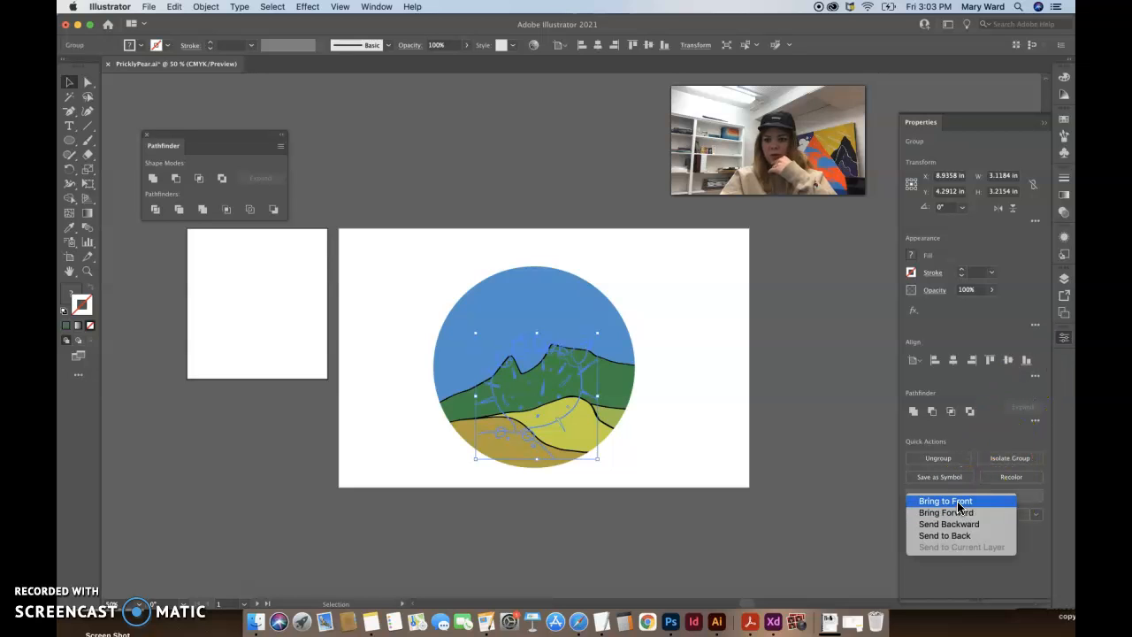
pyautogui.click(944, 501)
# Move the cactus to the circle's lower right edge and scale it down to about 1.59 in wide with Free Transform.
pyautogui.moveTo(530, 374); pyautogui.dragTo(625, 415)
pyautogui.press('e')
pyautogui.moveTo(681, 363); pyautogui.dragTo(648, 404)
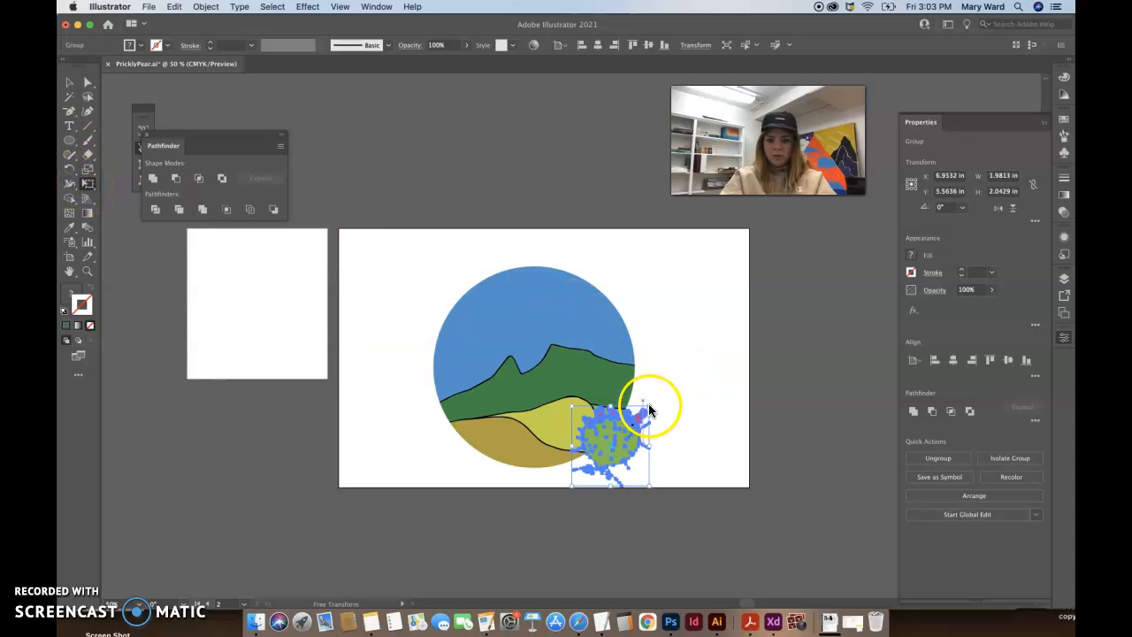
pyautogui.moveTo(648, 409)
pyautogui.mouseDown()
pyautogui.moveTo(624, 430)
pyautogui.moveTo(630, 412)
pyautogui.mouseUp()
pyautogui.click(71, 83)
# Move the cactus slightly up along the circle's right edge, enlarge it to about 2.06 in wide, and dismiss the McAfee alert.
pyautogui.moveTo(419, 265); pyautogui.dragTo(717, 368)
pyautogui.click(637, 404)
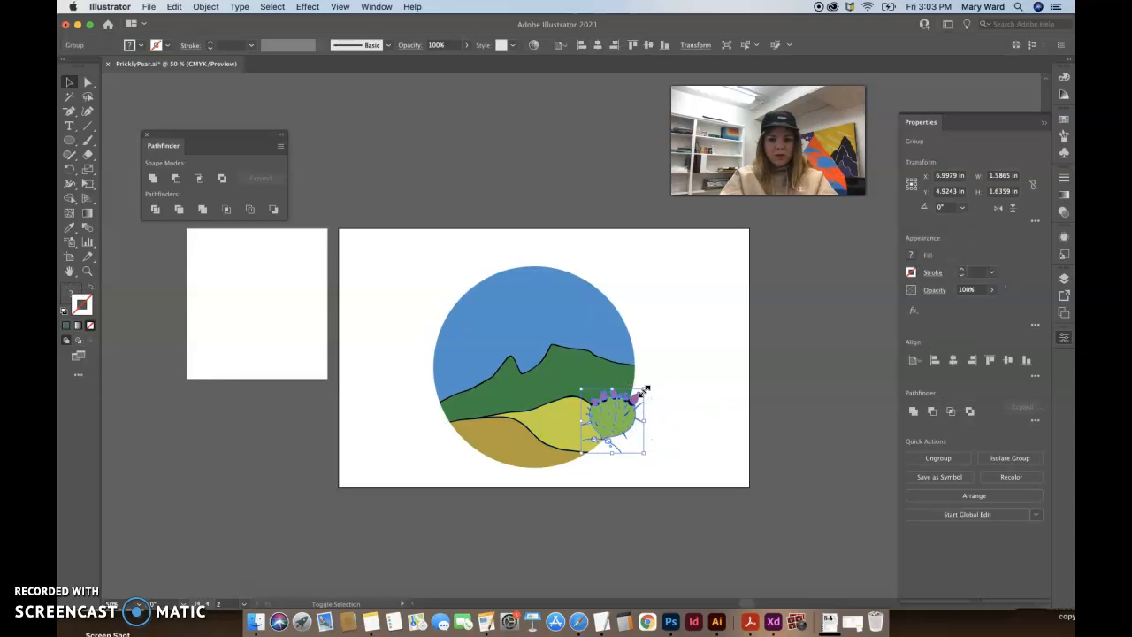
pyautogui.moveTo(650, 382); pyautogui.dragTo(656, 371)
pyautogui.click(705, 371)
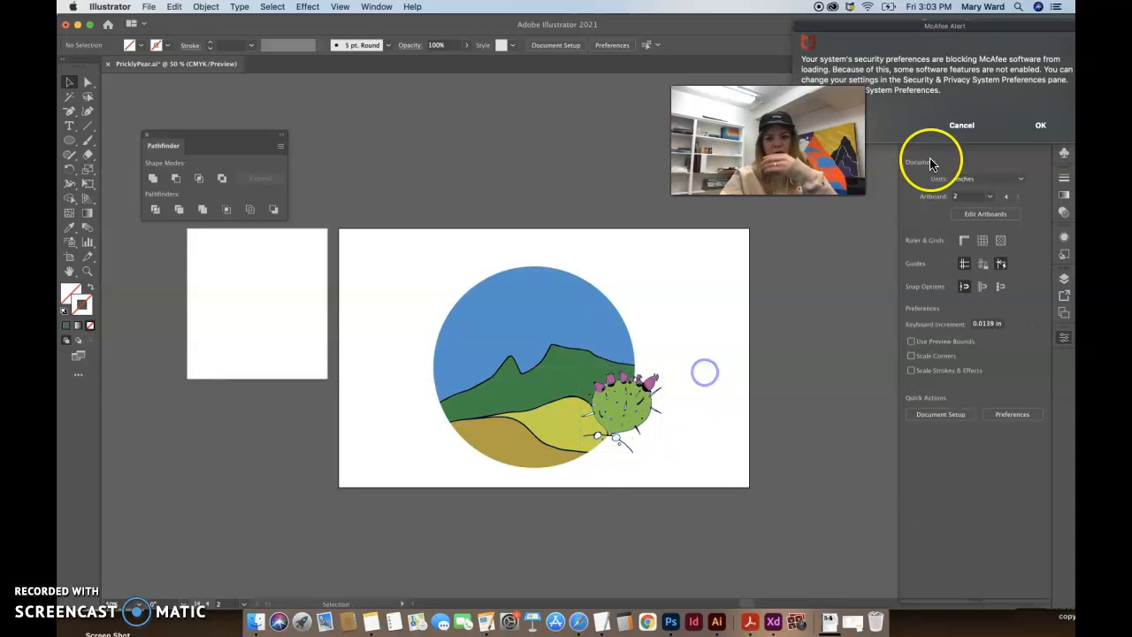
pyautogui.click(972, 127)
pyautogui.click(746, 300)
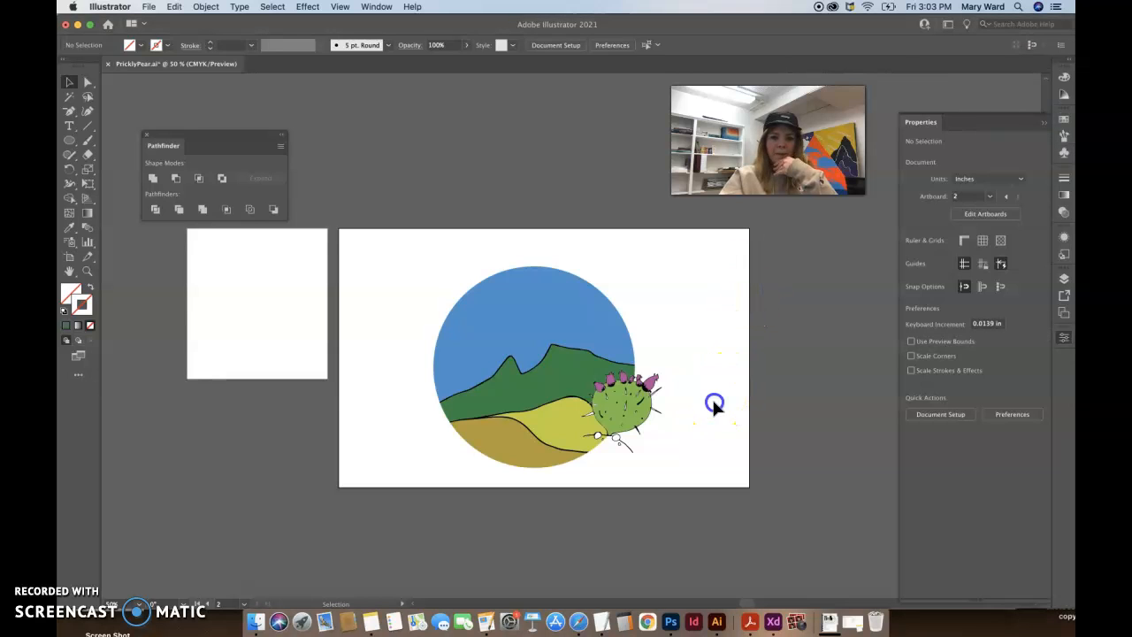
# Draw a circle about 5.79 in across around the landscape and fill it with dark navy blue.
pyautogui.click(70, 144)
pyautogui.moveTo(423, 262); pyautogui.dragTo(644, 483)
pyautogui.click(71, 323)
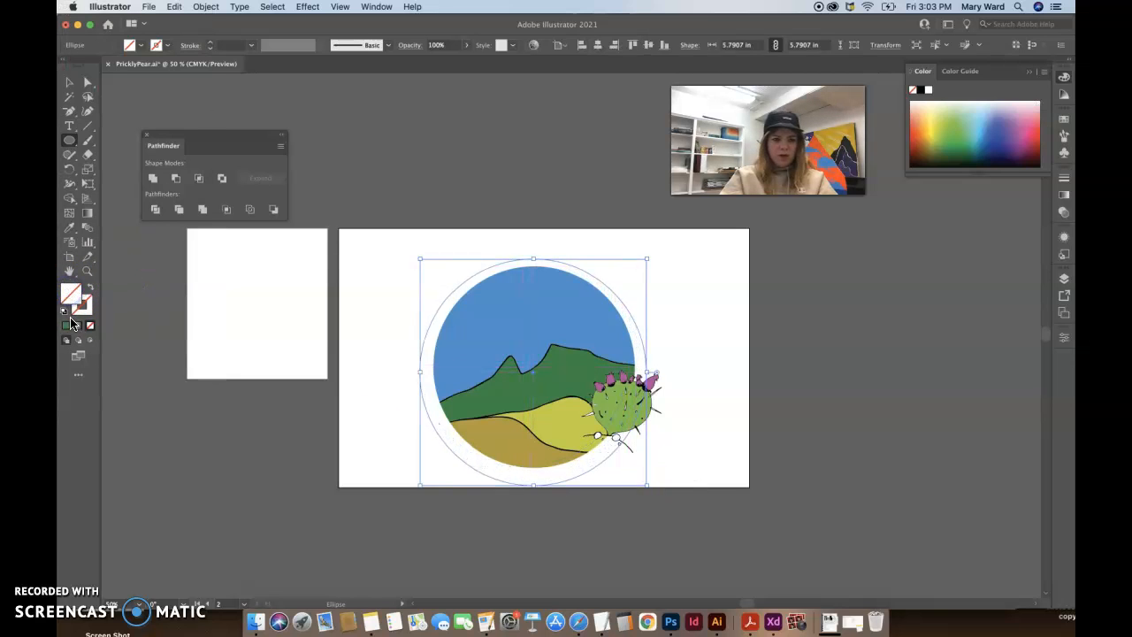
pyautogui.click(999, 132)
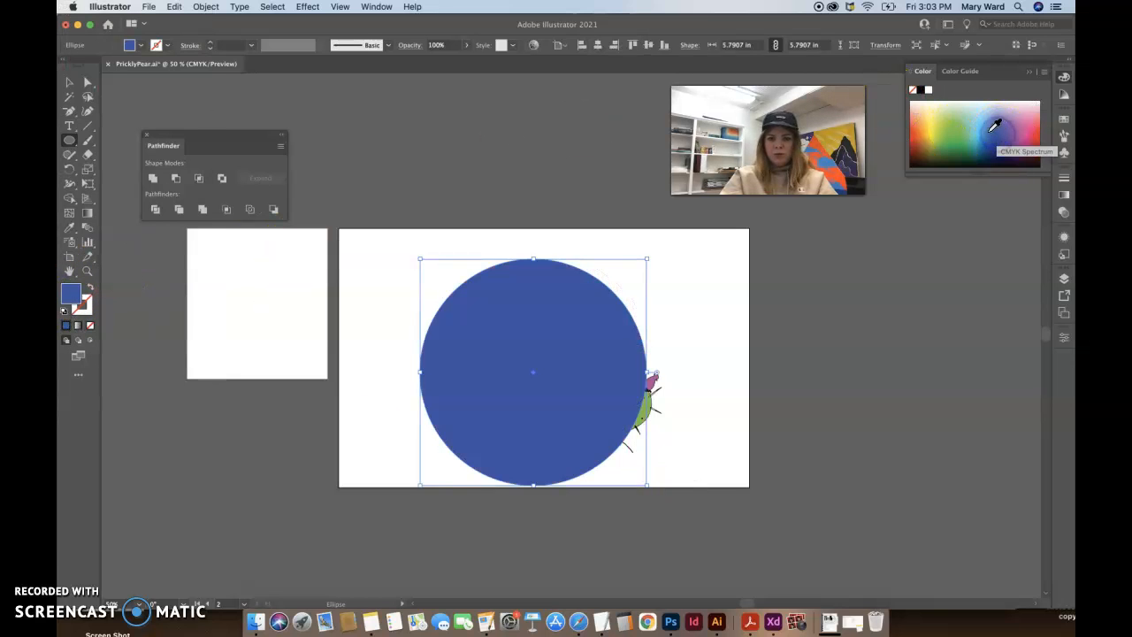
pyautogui.doubleClick(72, 292)
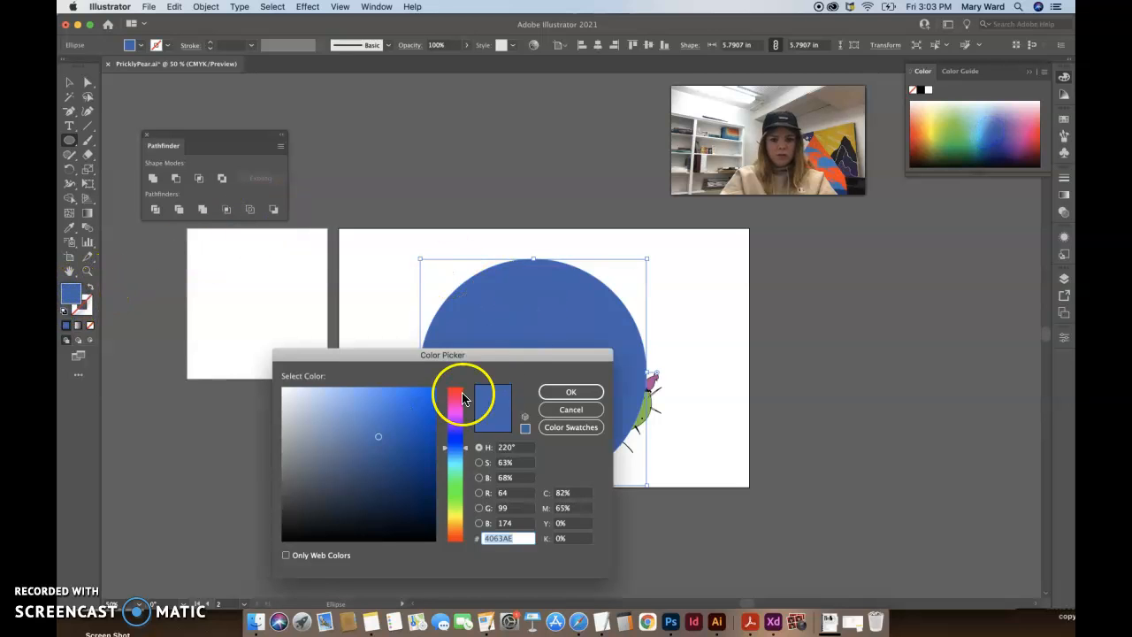
pyautogui.click(412, 466)
pyautogui.click(570, 393)
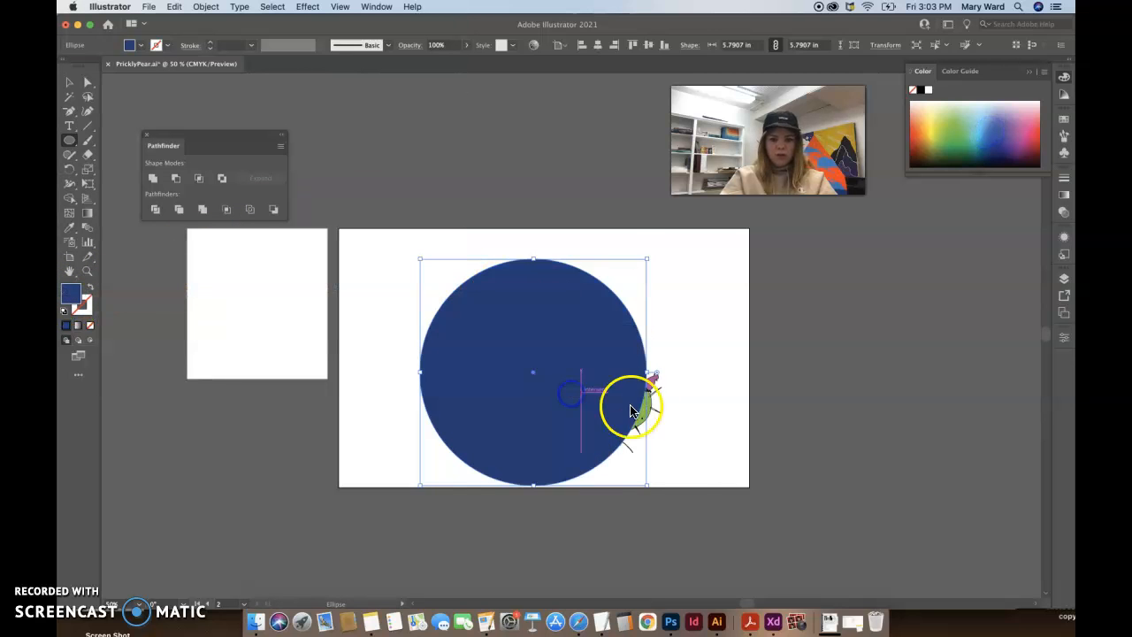
# Send the navy circle to the back so it frames the landscape as a border.
pyautogui.press('super+shift+bracketleft')
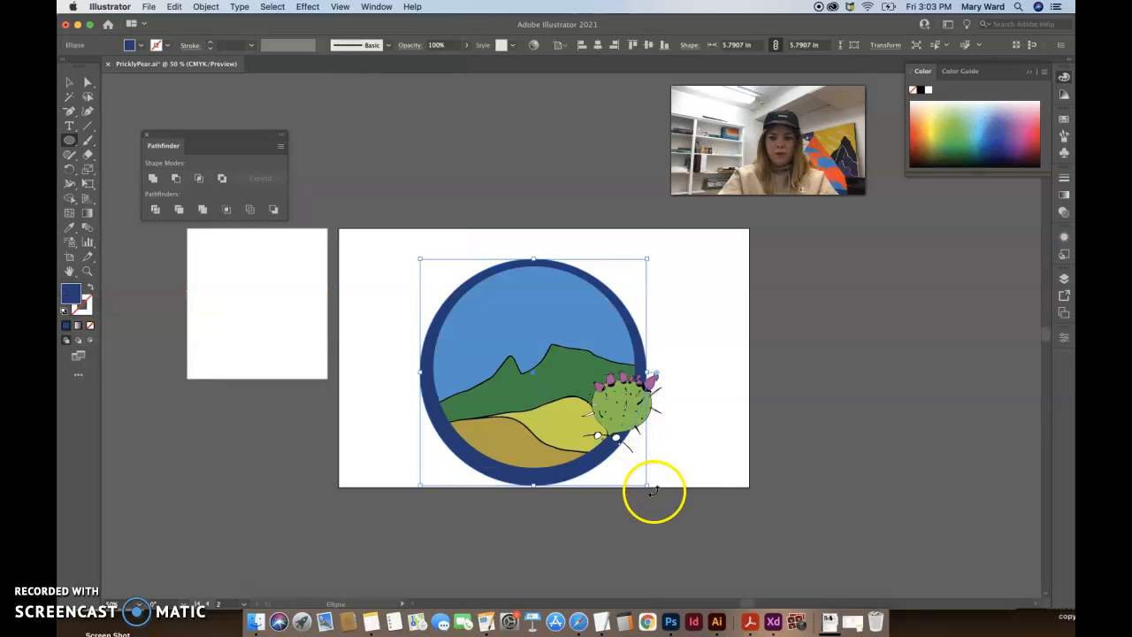
pyautogui.click(1064, 334)
pyautogui.click(980, 448)
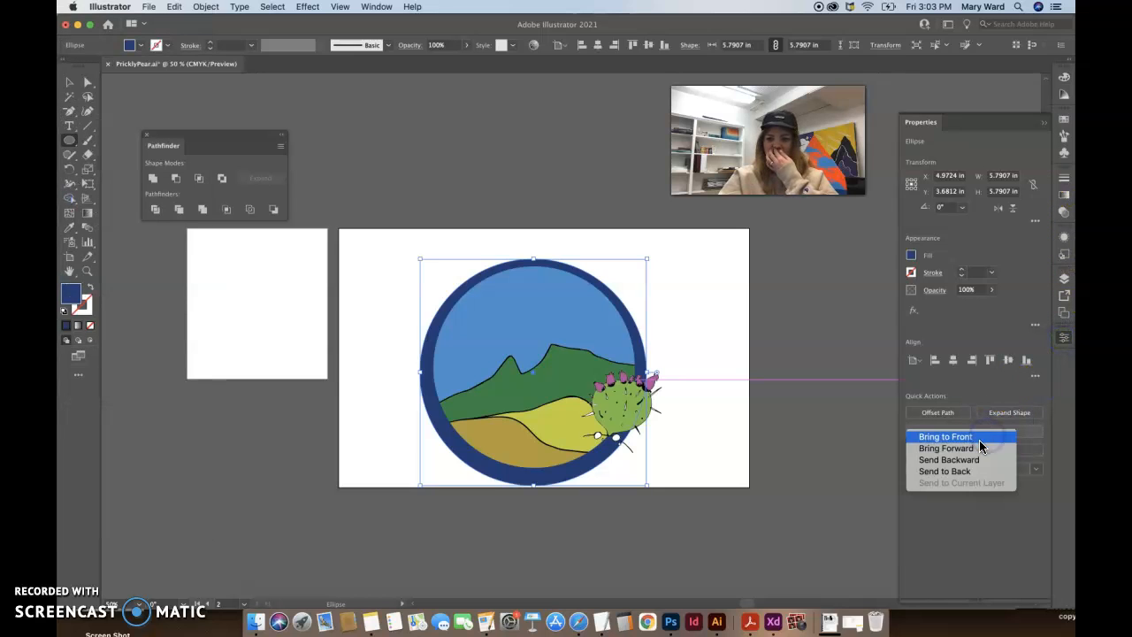
pyautogui.click(967, 471)
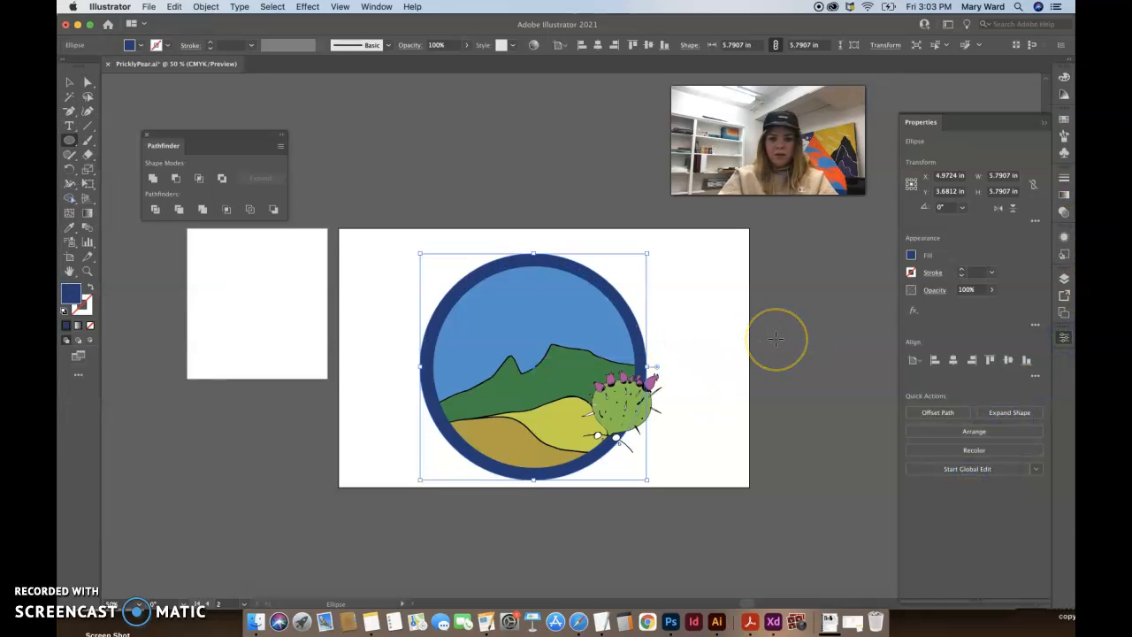
# Nudge the navy circle into place behind the landscape and align the two on their horizontal centers.
pyautogui.press('Right')
pyautogui.press('Down')
pyautogui.press('Left')
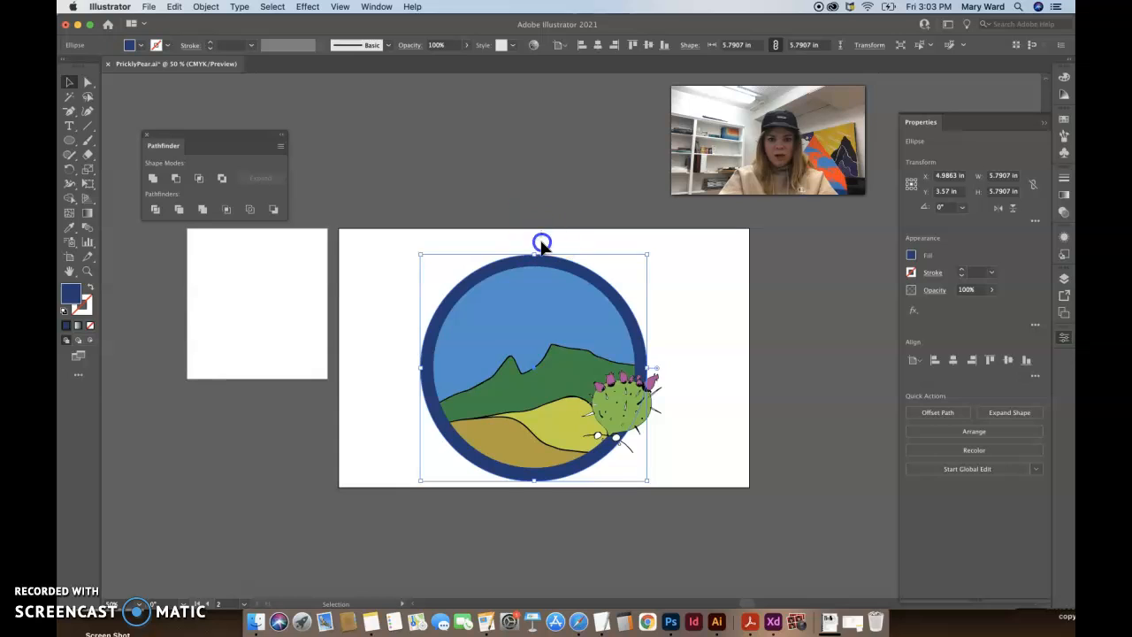
pyautogui.keyDown('shift'); pyautogui.click(541, 308); pyautogui.keyUp('shift')
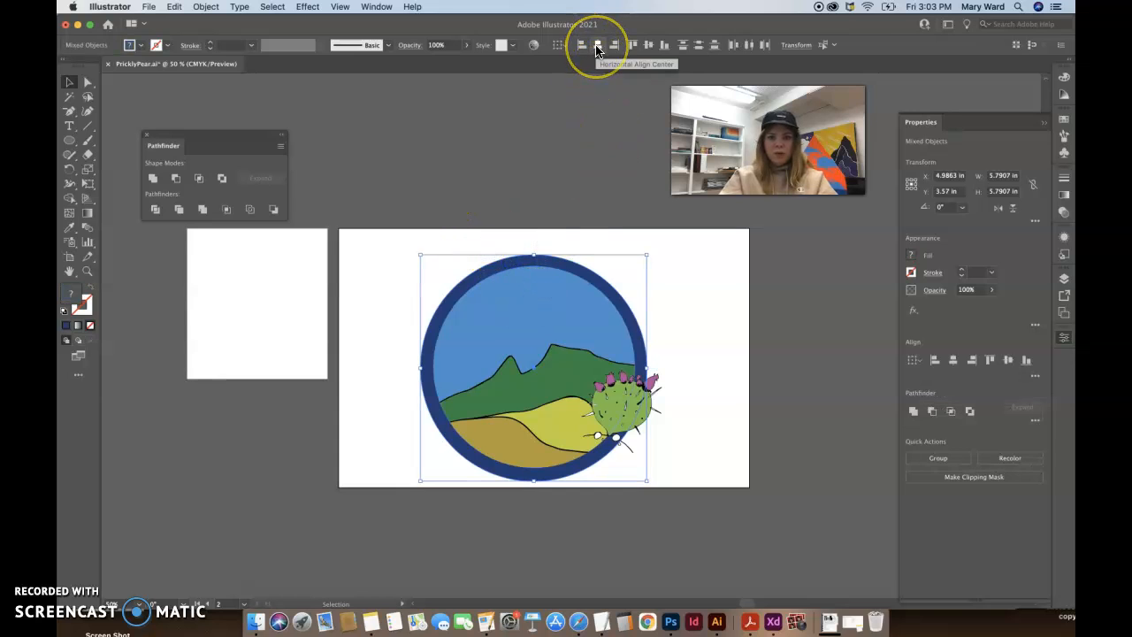
pyautogui.click(717, 402)
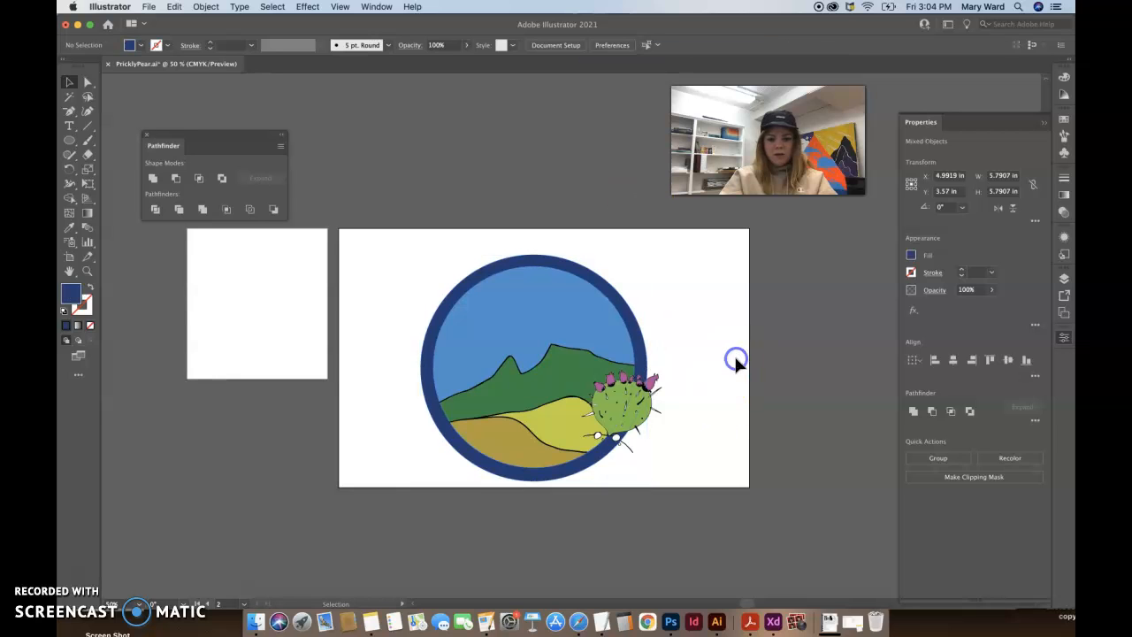
# Rotate the cactus slightly clockwise and move it up along the circle's right edge.
pyautogui.click(664, 402)
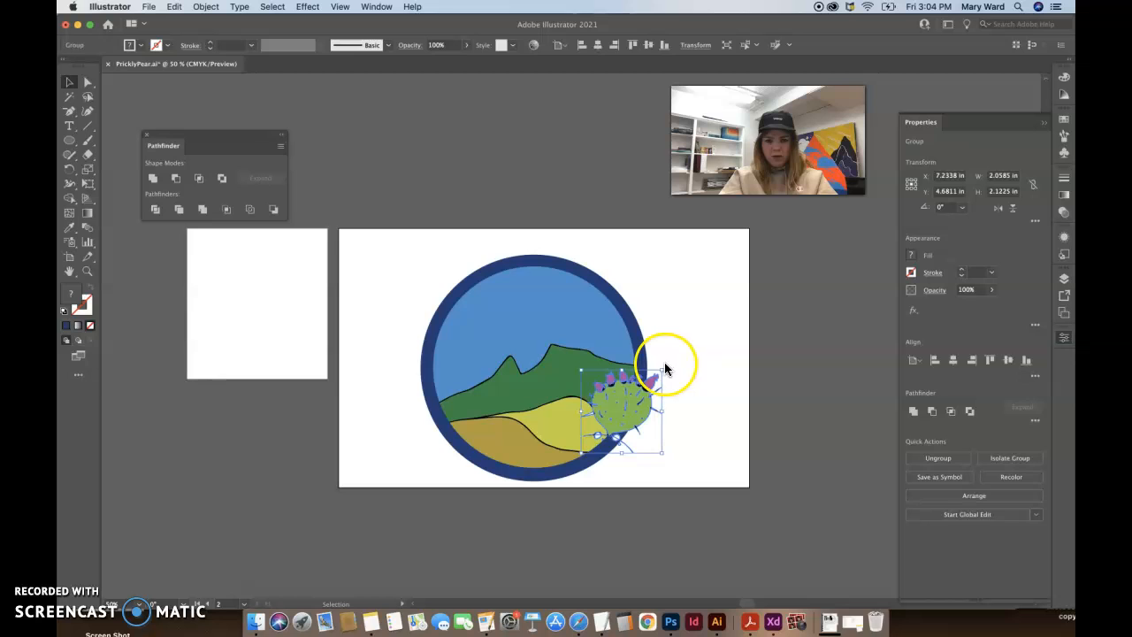
pyautogui.moveTo(666, 368)
pyautogui.mouseDown()
pyautogui.moveTo(675, 398)
pyautogui.moveTo(677, 376)
pyautogui.mouseUp()
pyautogui.moveTo(632, 406)
pyautogui.mouseDown()
pyautogui.moveTo(636, 416)
pyautogui.moveTo(632, 396)
pyautogui.mouseUp()
pyautogui.click(685, 360)
pyautogui.click(644, 354)
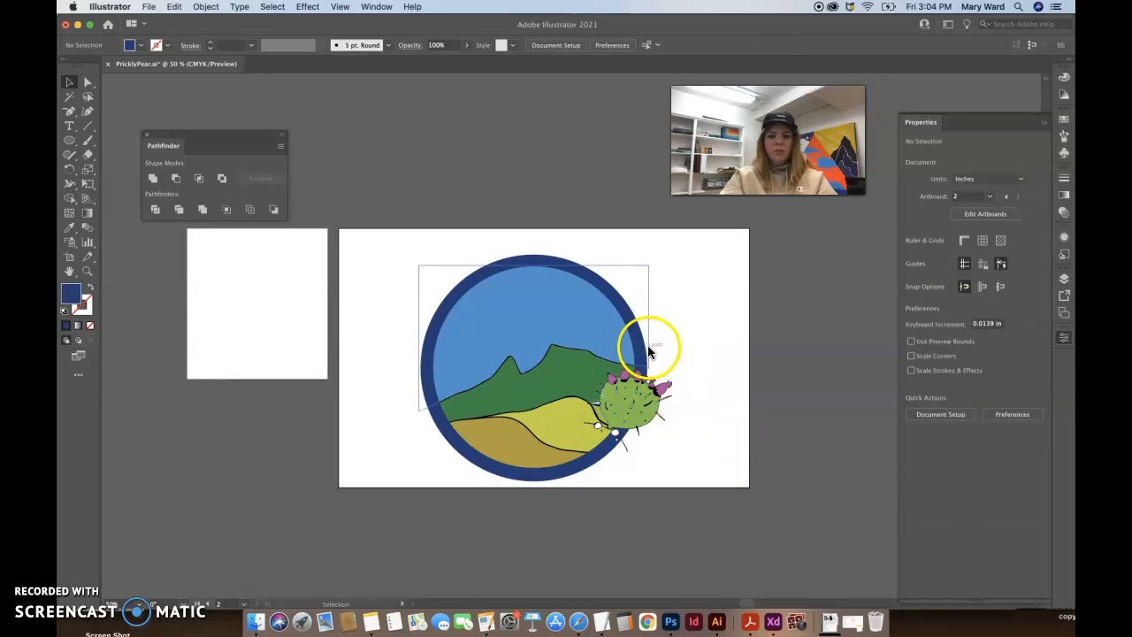
pyautogui.click(689, 371)
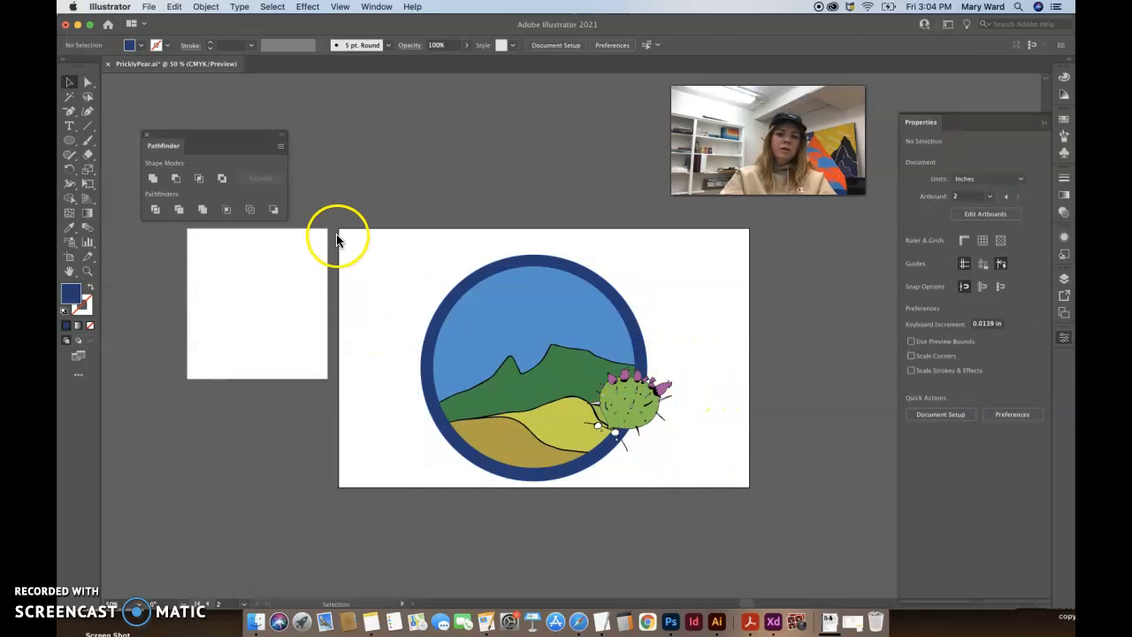
# Turn the navy circle's outline into a type path and enter "Saddle Butte" at 6 pt.
pyautogui.click(72, 127)
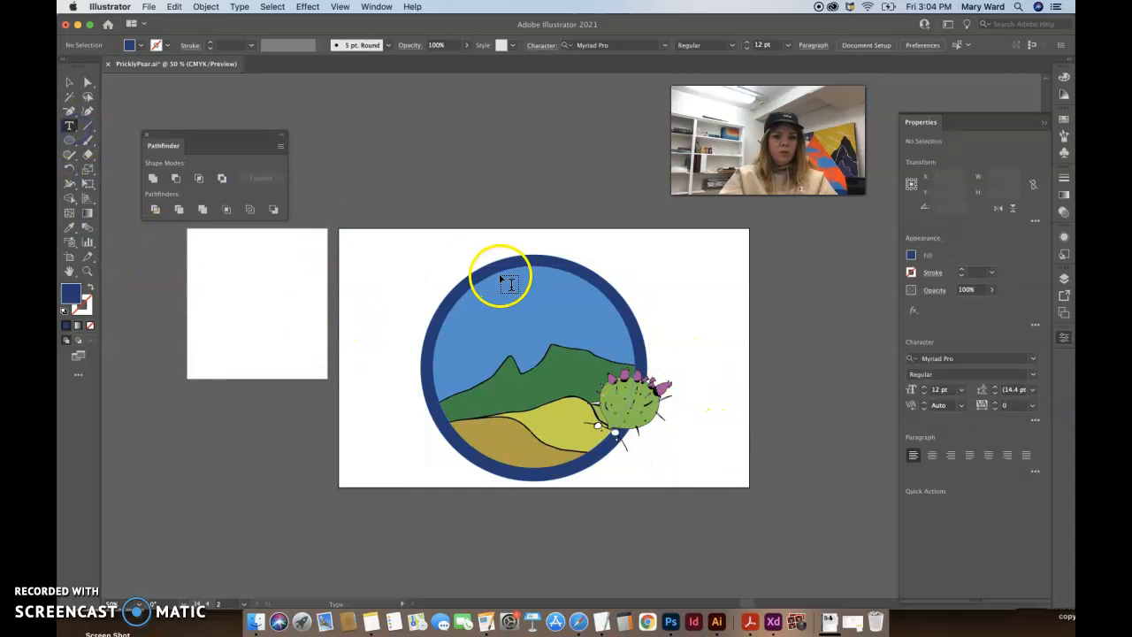
pyautogui.click(70, 131)
pyautogui.click(133, 155)
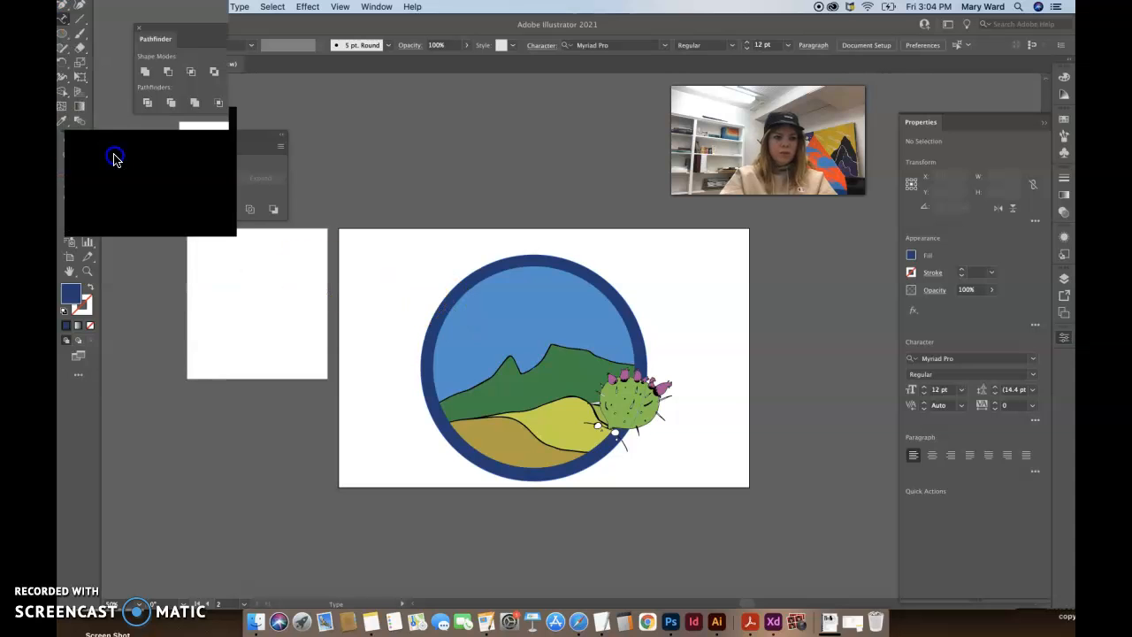
pyautogui.click(434, 317)
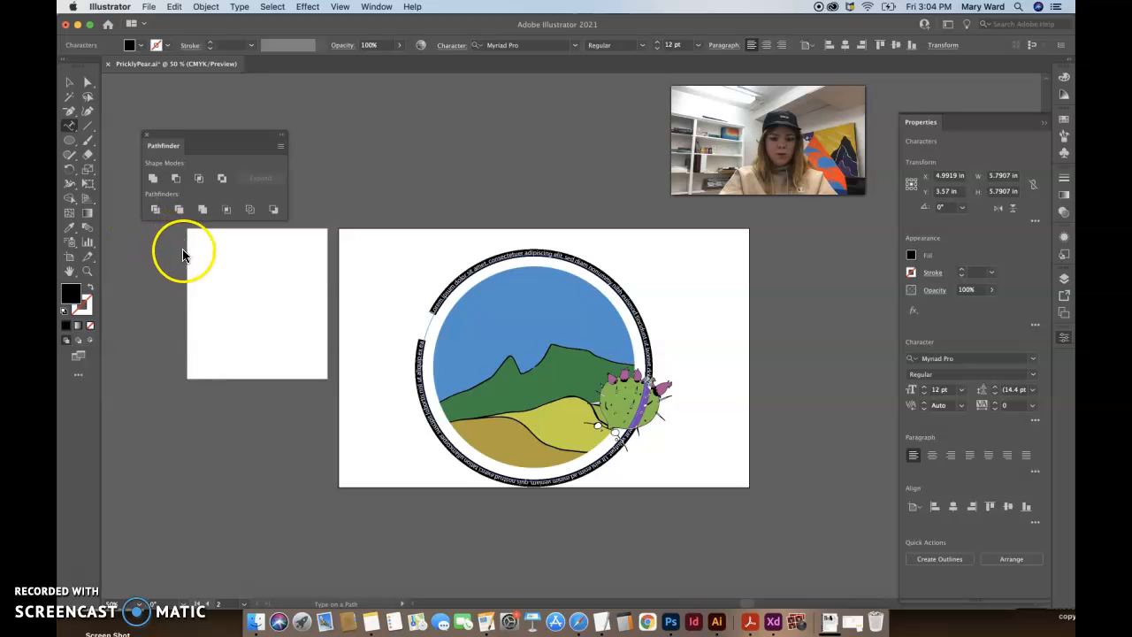
pyautogui.press('super+shift+comma')
pyautogui.press('super+shift+comma')
pyautogui.press('super+shift+comma')
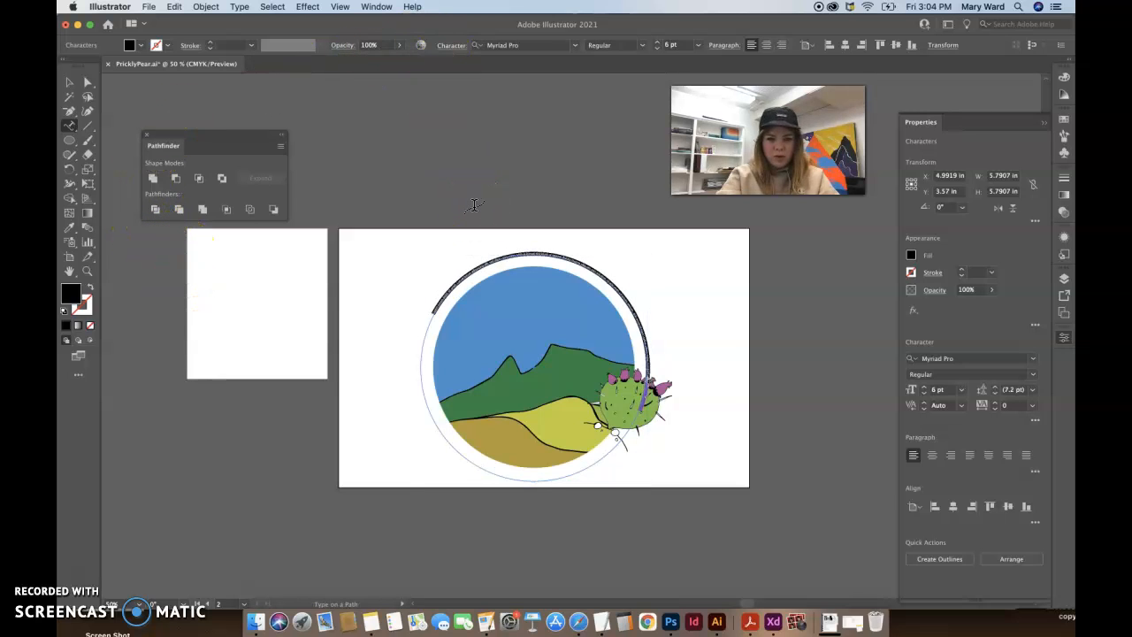
pyautogui.press('BackSpace')
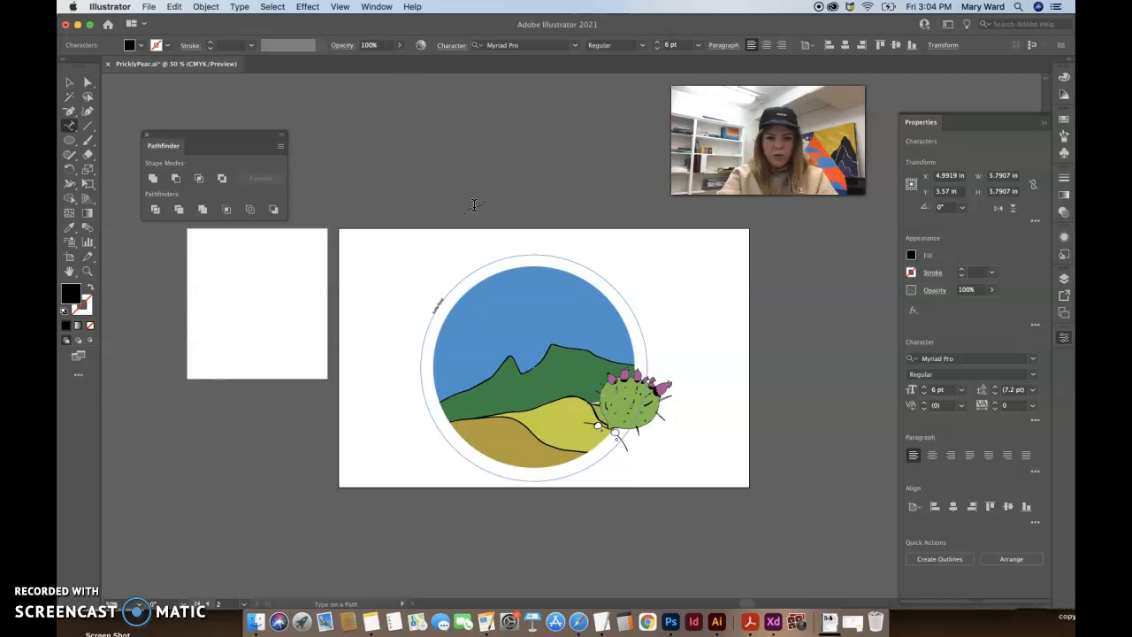
pyautogui.press('Escape')
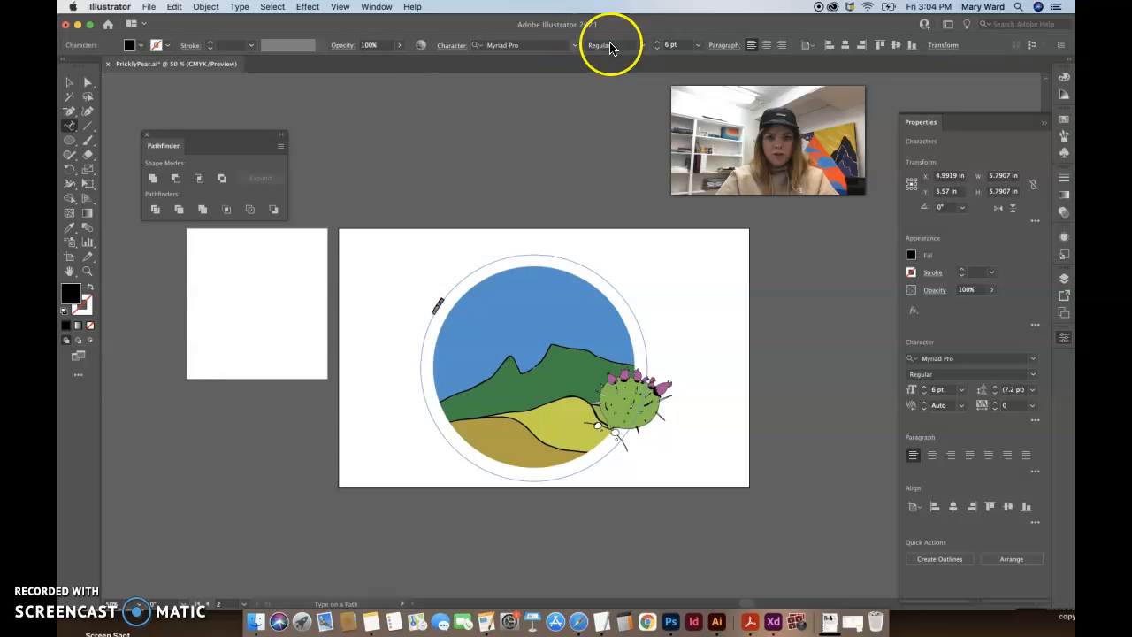
# Set the Saddle Butte text to 60 pt and change its font to Aller Display.
pyautogui.click(697, 45)
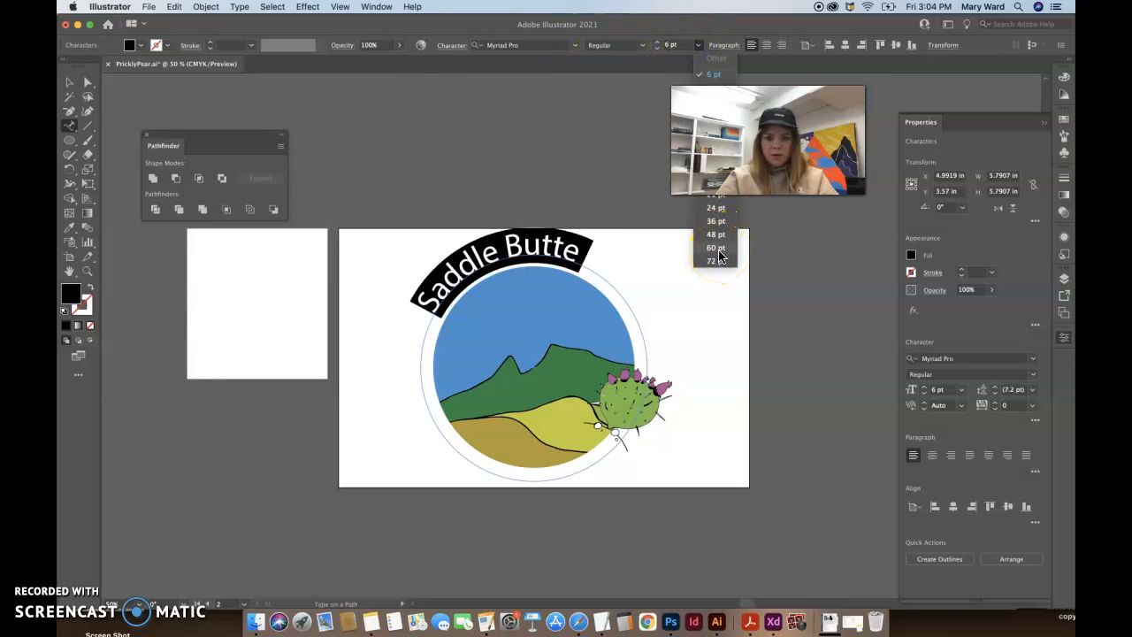
pyautogui.click(718, 252)
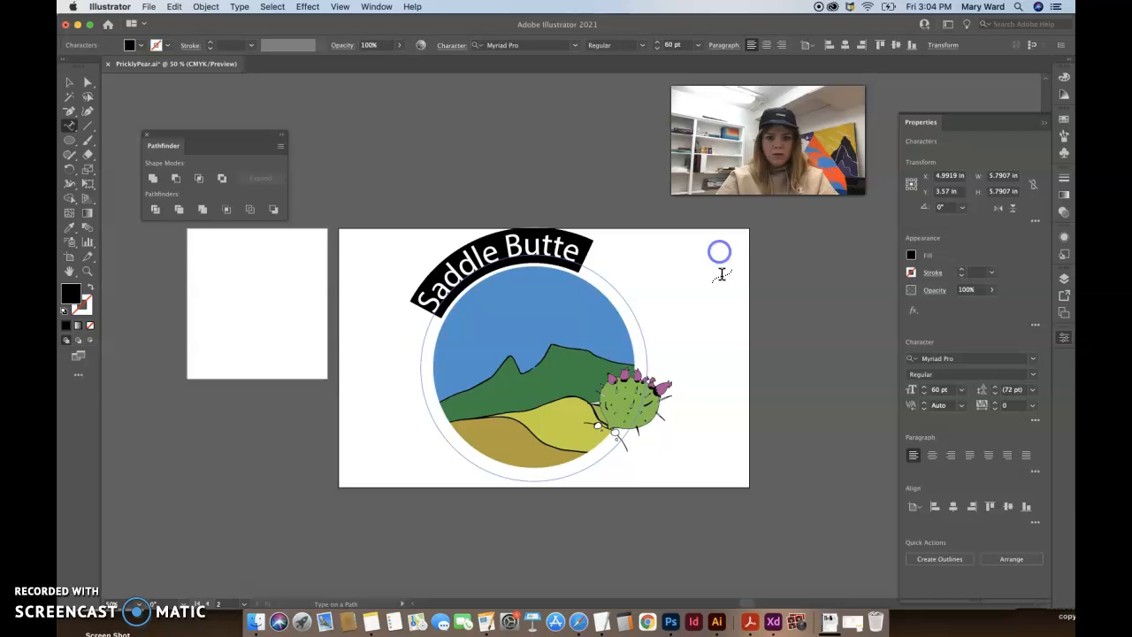
pyautogui.click(576, 47)
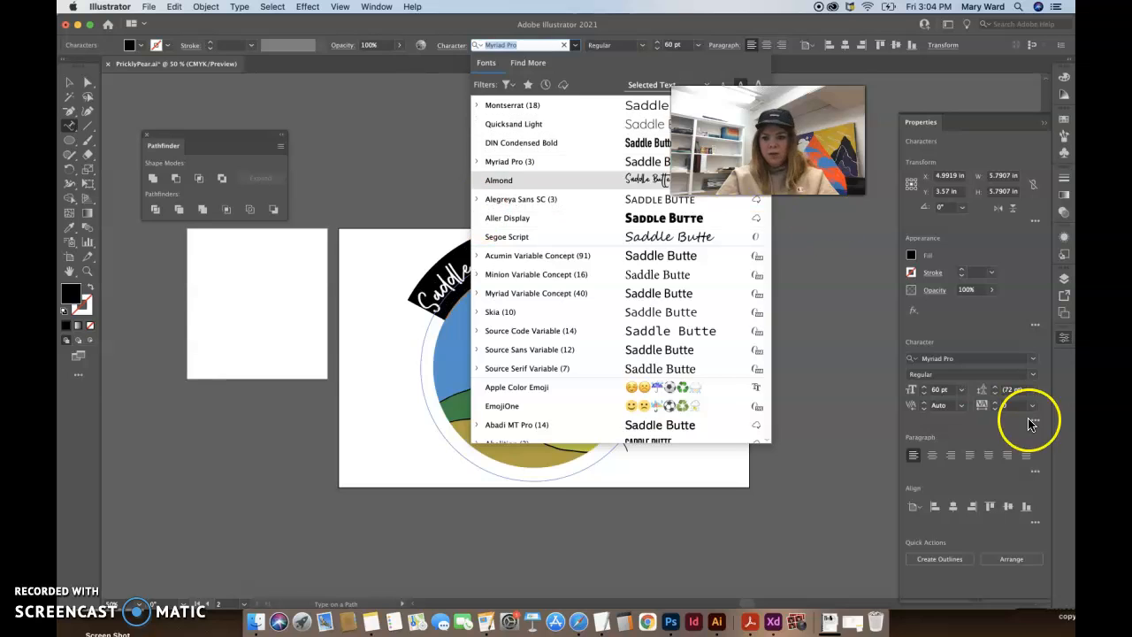
pyautogui.click(1032, 359)
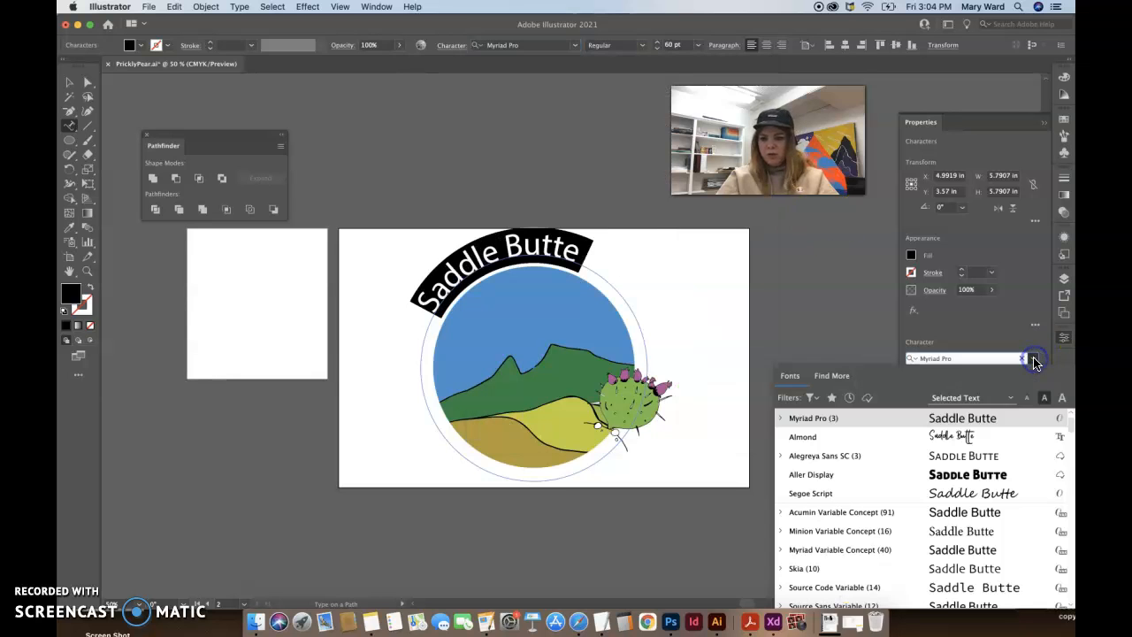
pyautogui.click(991, 480)
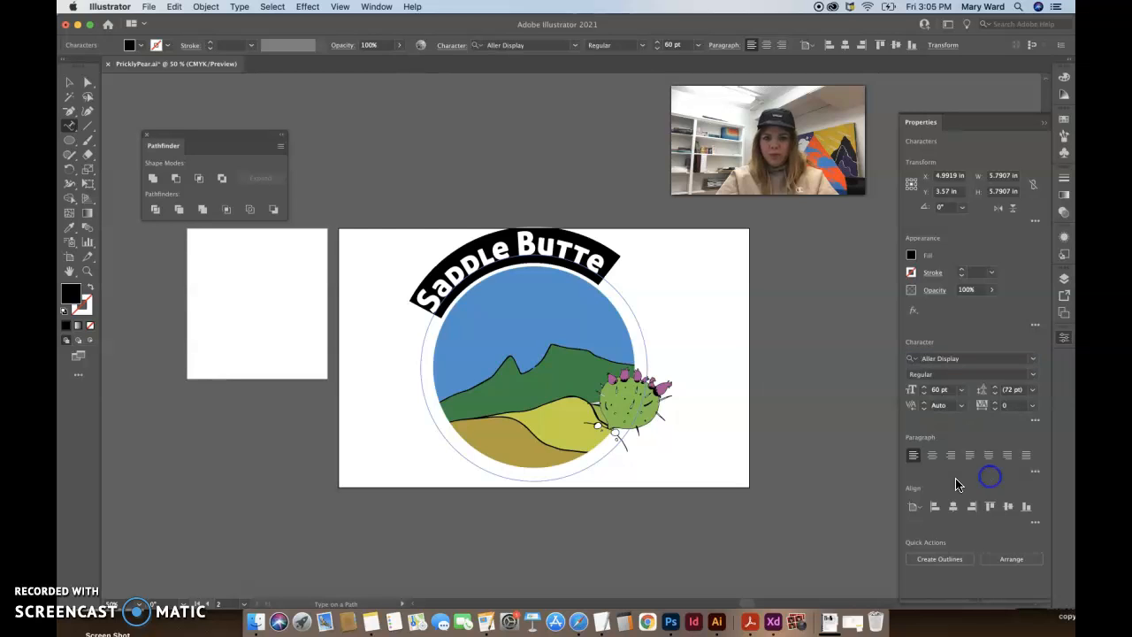
# Slide the Saddle Butte text clockwise along its circular path to center it above the landscape.
pyautogui.click(66, 79)
pyautogui.click(444, 202)
pyautogui.click(520, 256)
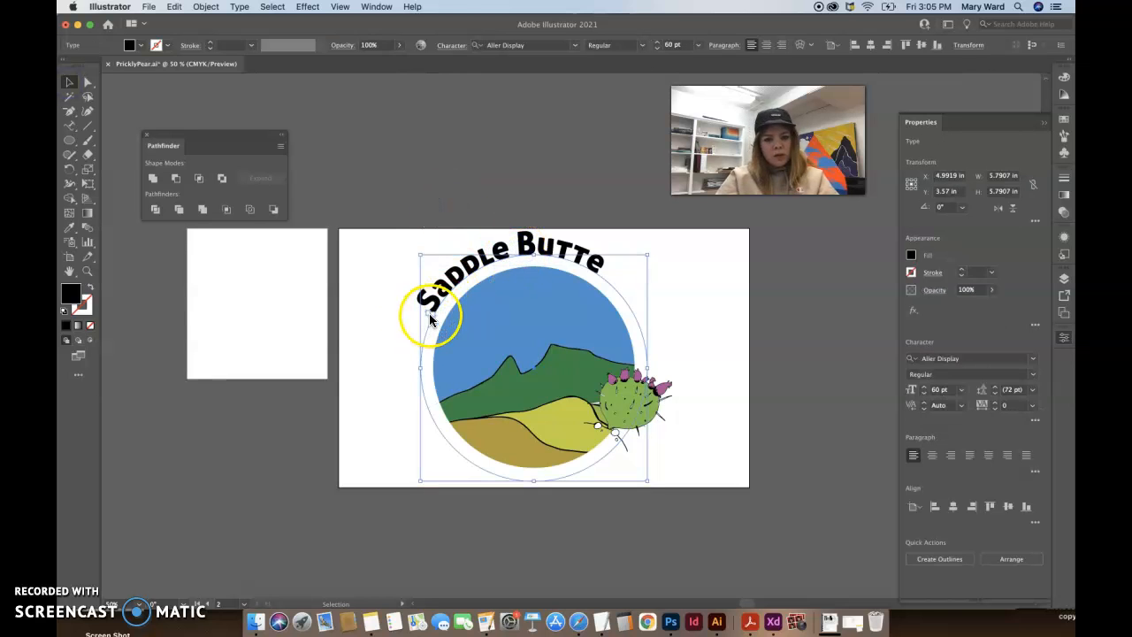
pyautogui.press('super+equal')
pyautogui.press('super+equal')
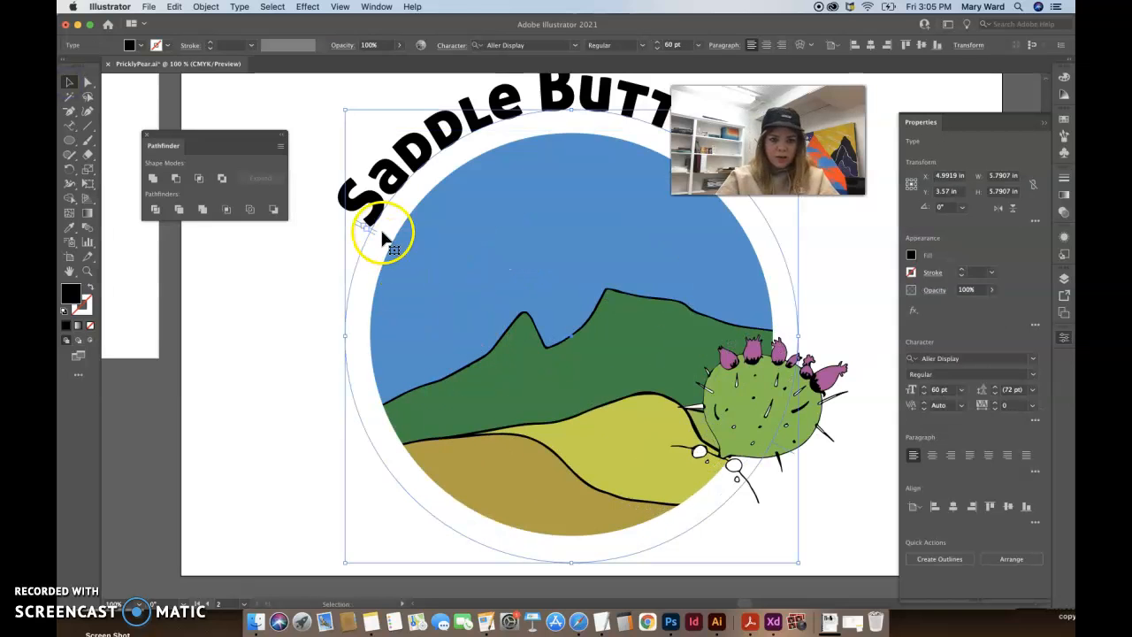
pyautogui.moveTo(375, 233); pyautogui.dragTo(400, 199)
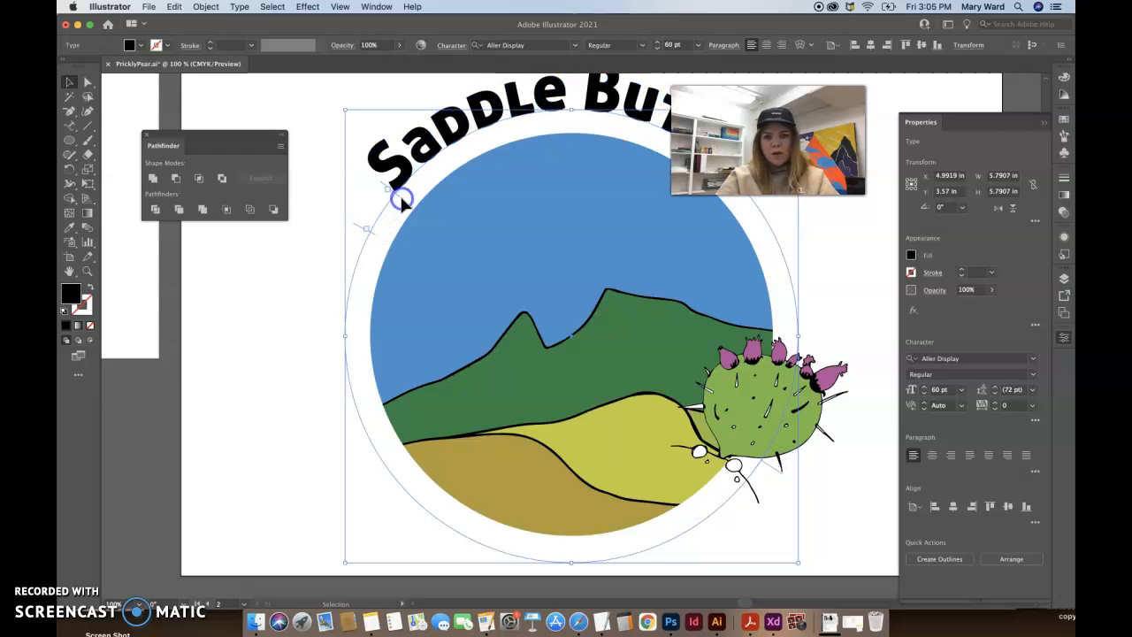
pyautogui.press('super+equal')
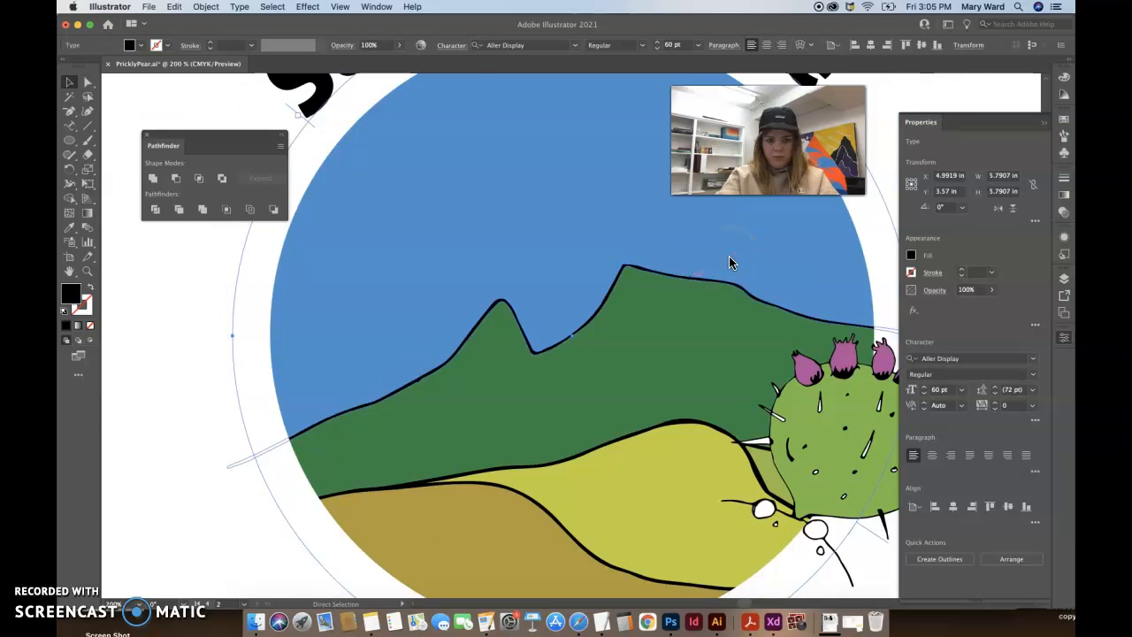
pyautogui.press('super+minus')
pyautogui.press('super+minus')
pyautogui.press('super+c')
pyautogui.press('super+v')
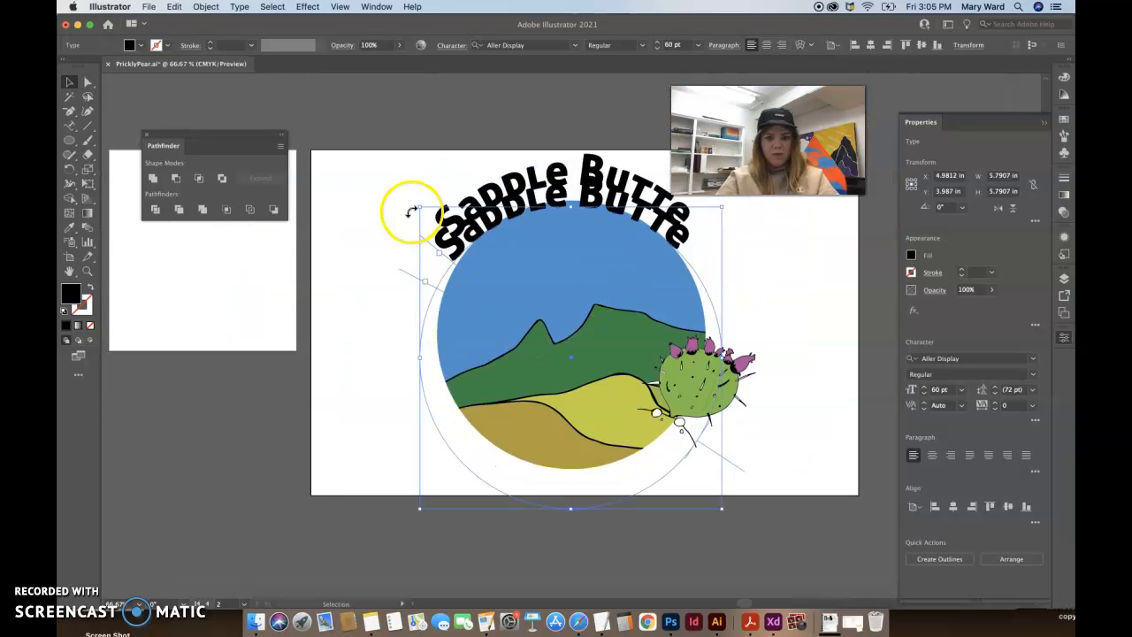
pyautogui.press('Delete')
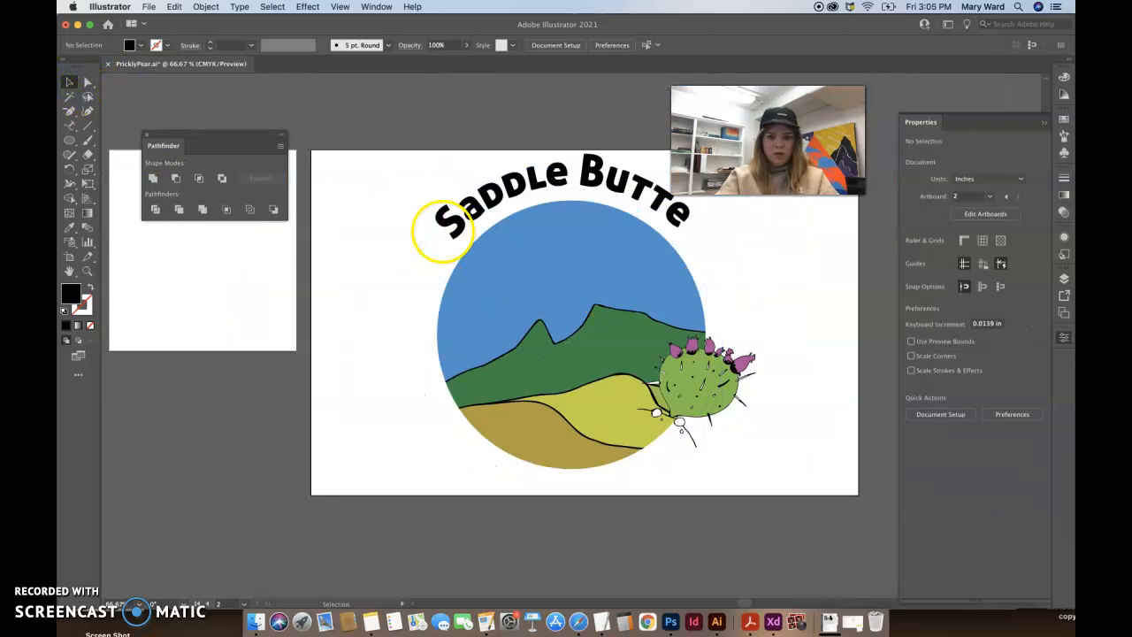
# Draw a blue (#2834A0) circle about 5.85 in across over the landscape and send it to the back.
pyautogui.click(75, 143)
pyautogui.moveTo(430, 234); pyautogui.dragTo(734, 478)
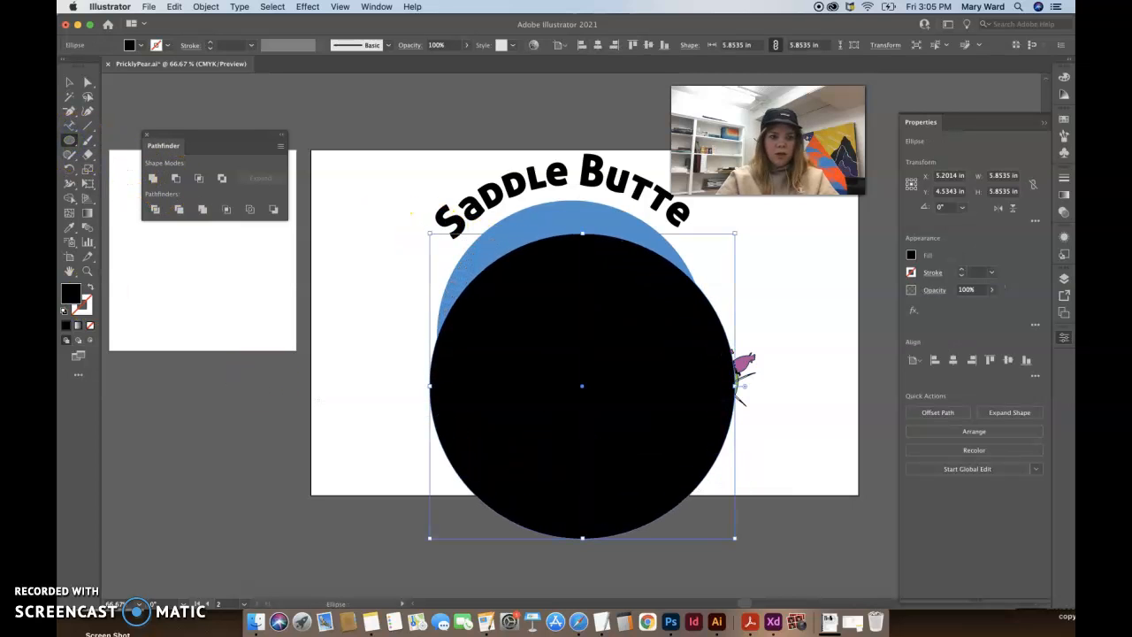
pyautogui.doubleClick(76, 298)
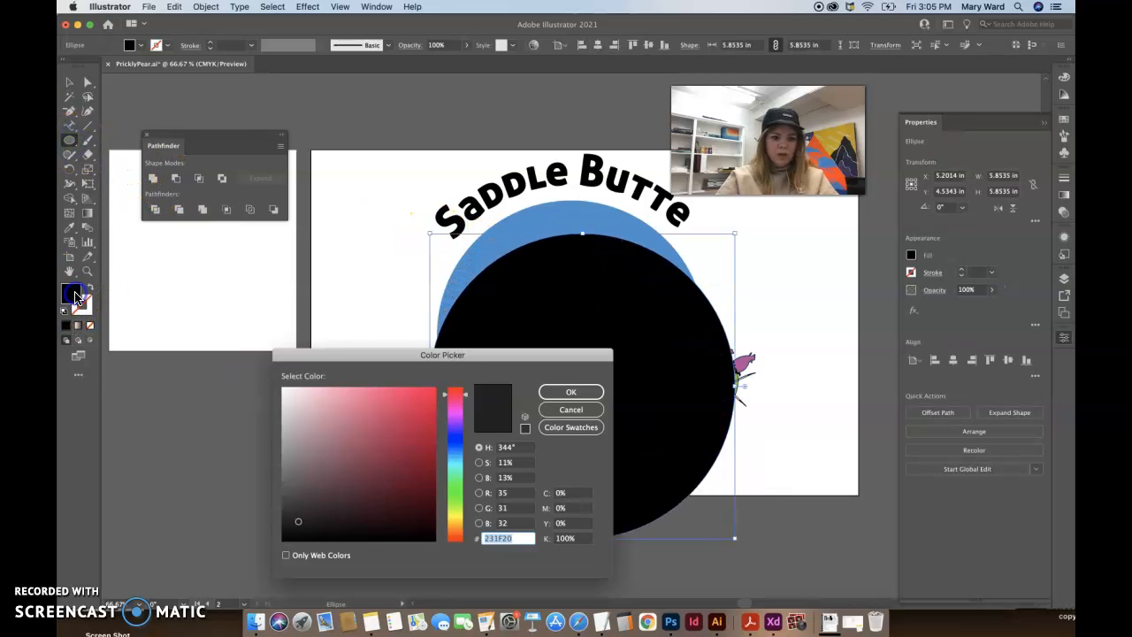
pyautogui.click(457, 445)
pyautogui.moveTo(425, 418); pyautogui.dragTo(402, 405)
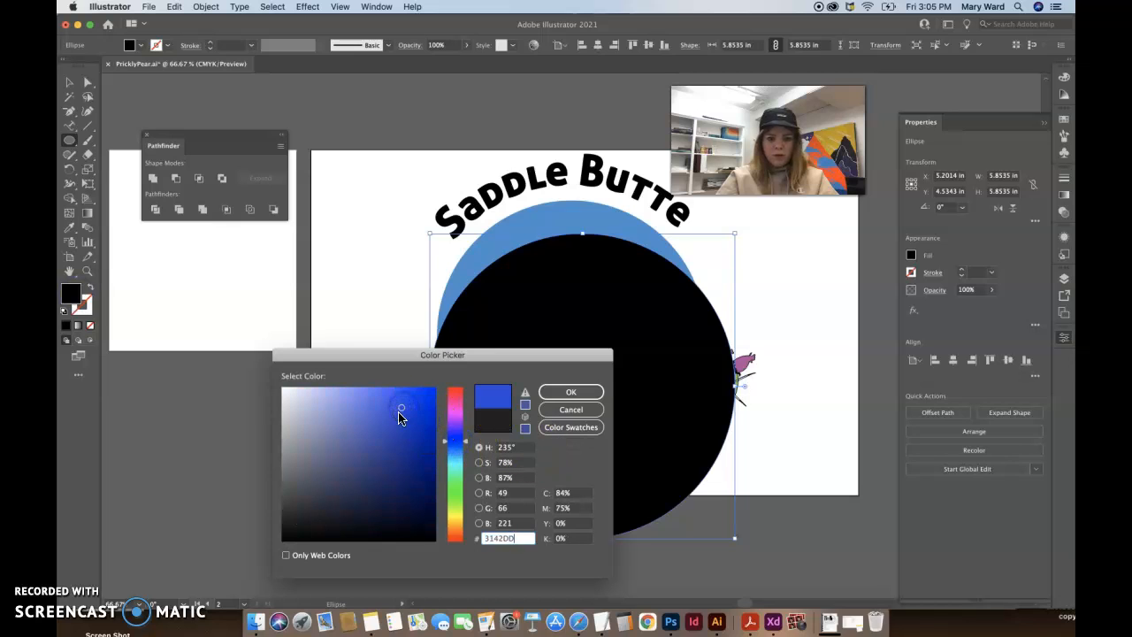
pyautogui.click(397, 443)
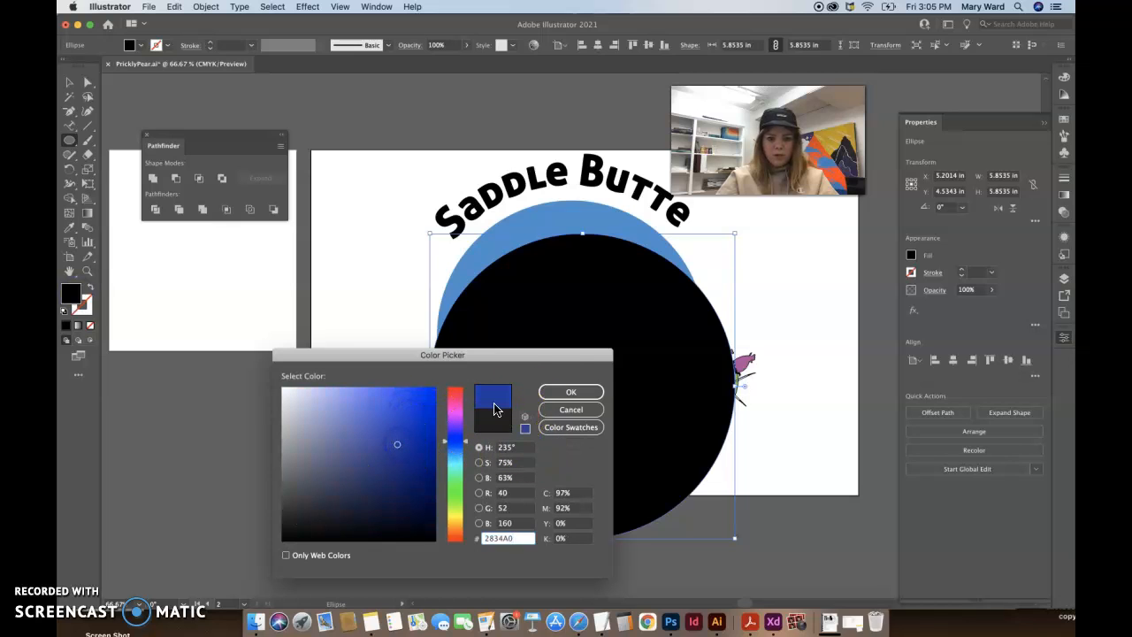
pyautogui.click(570, 392)
pyautogui.press('super+shift+bracketleft')
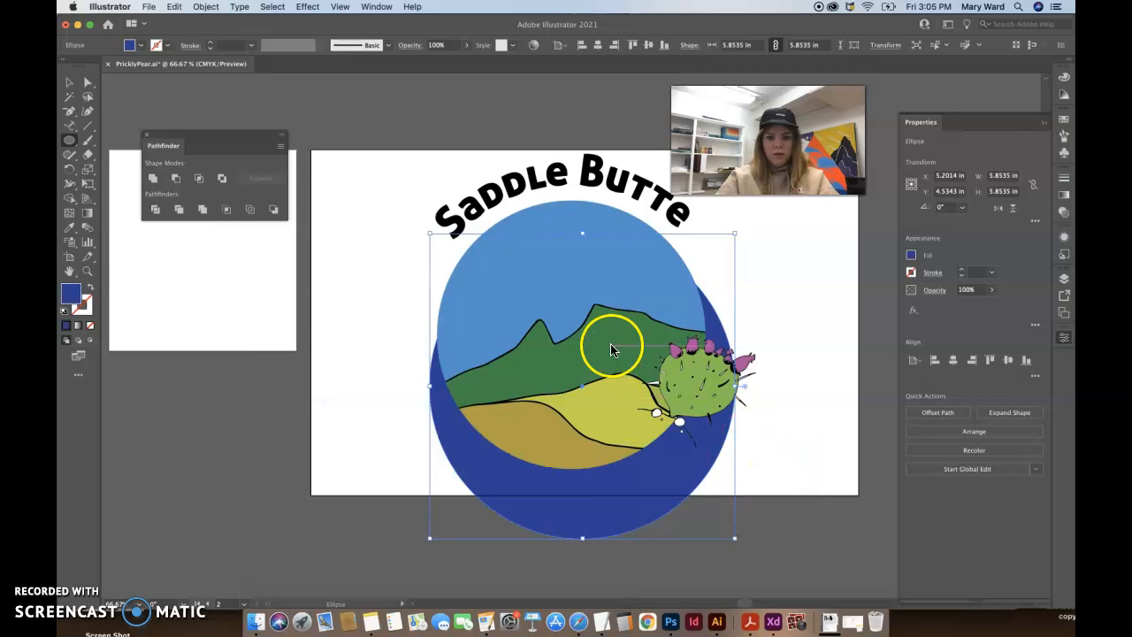
# Darken the new circle's fill to navy #162682 and center it behind the landscape as a border.
pyautogui.click(70, 81)
pyautogui.doubleClick(75, 297)
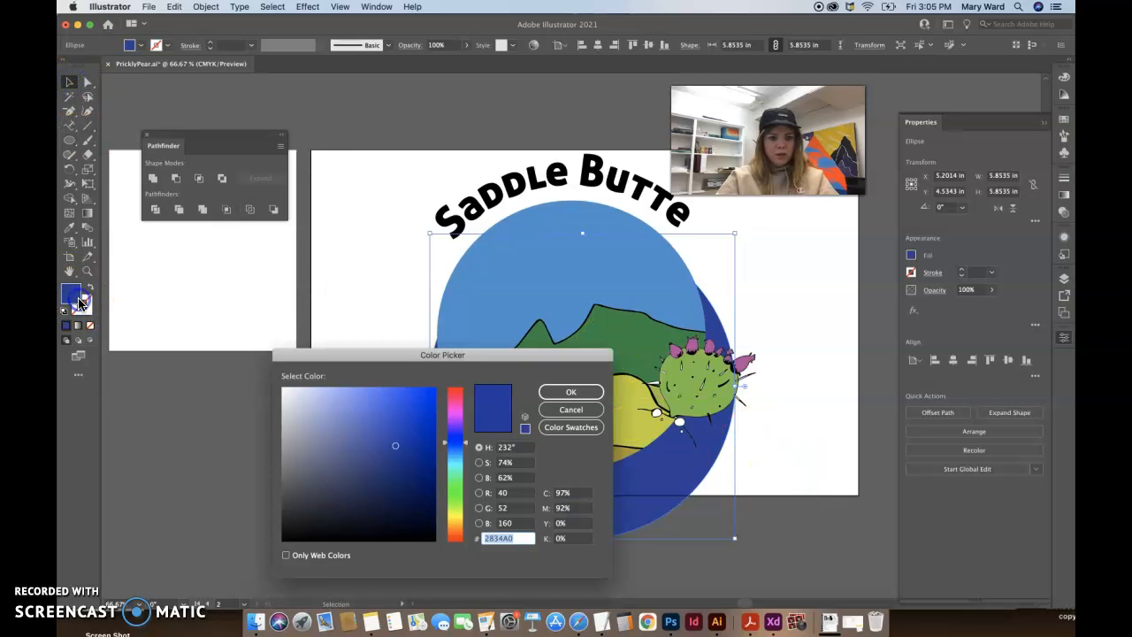
pyautogui.click(409, 461)
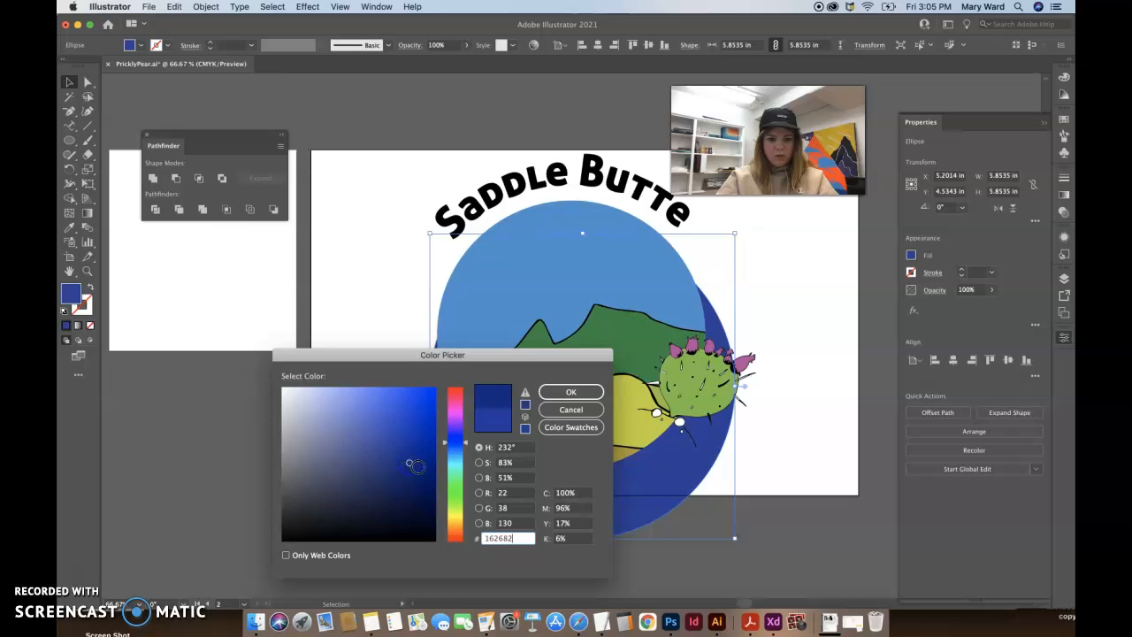
pyautogui.click(573, 391)
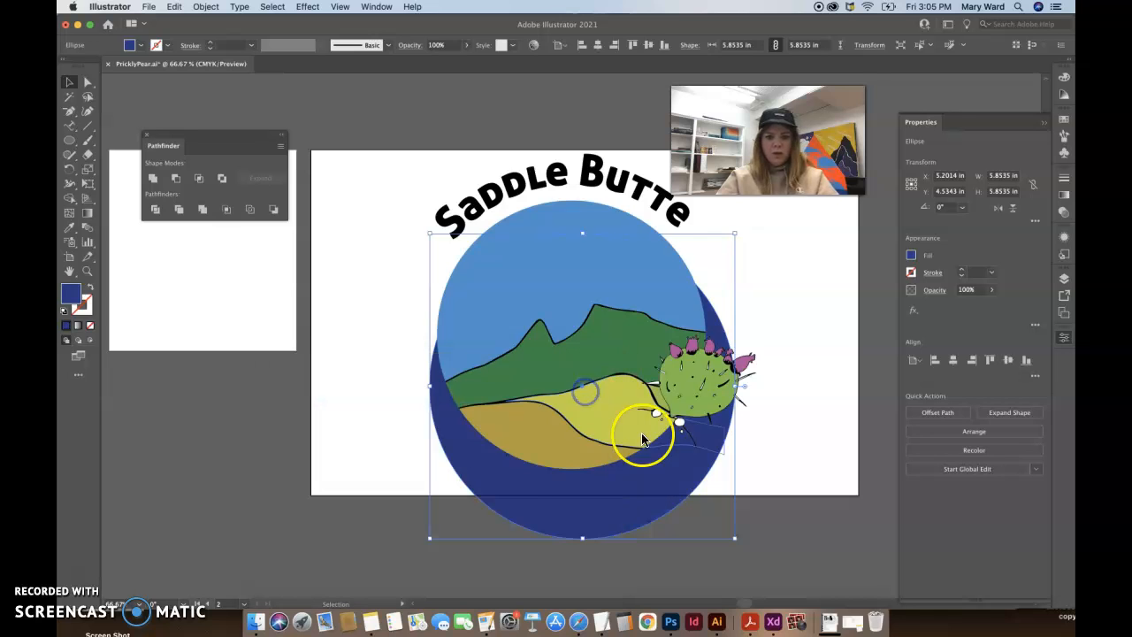
pyautogui.moveTo(472, 466); pyautogui.dragTo(461, 417)
# Try resizing the curved Saddle Butte text and lower it onto the navy border, undoing the last two changes.
pyautogui.click(548, 173)
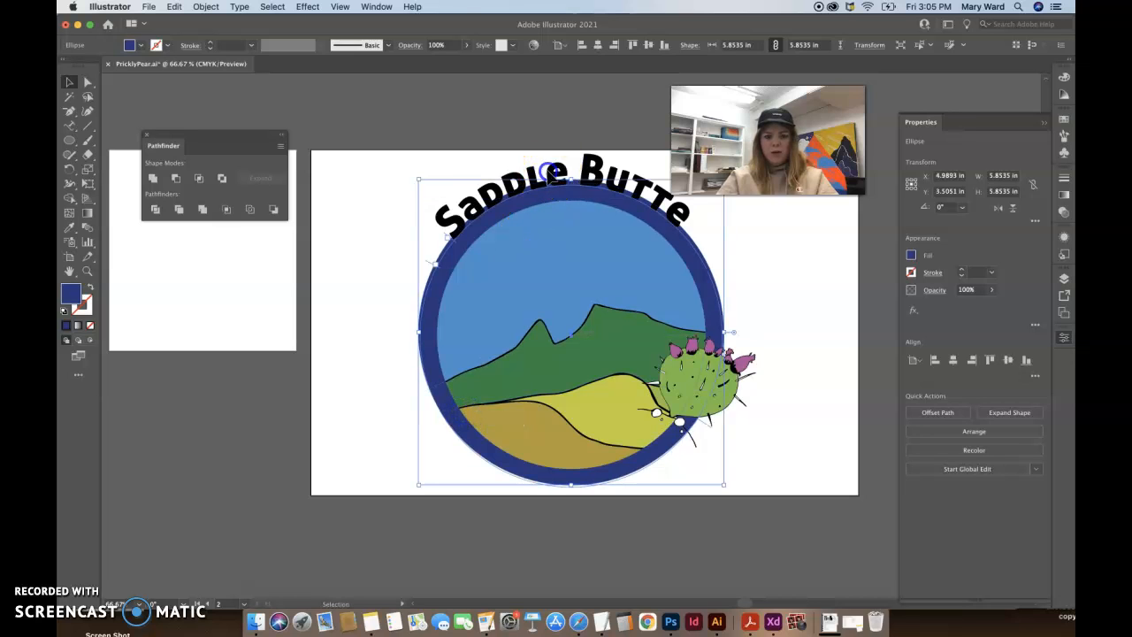
pyautogui.click(84, 184)
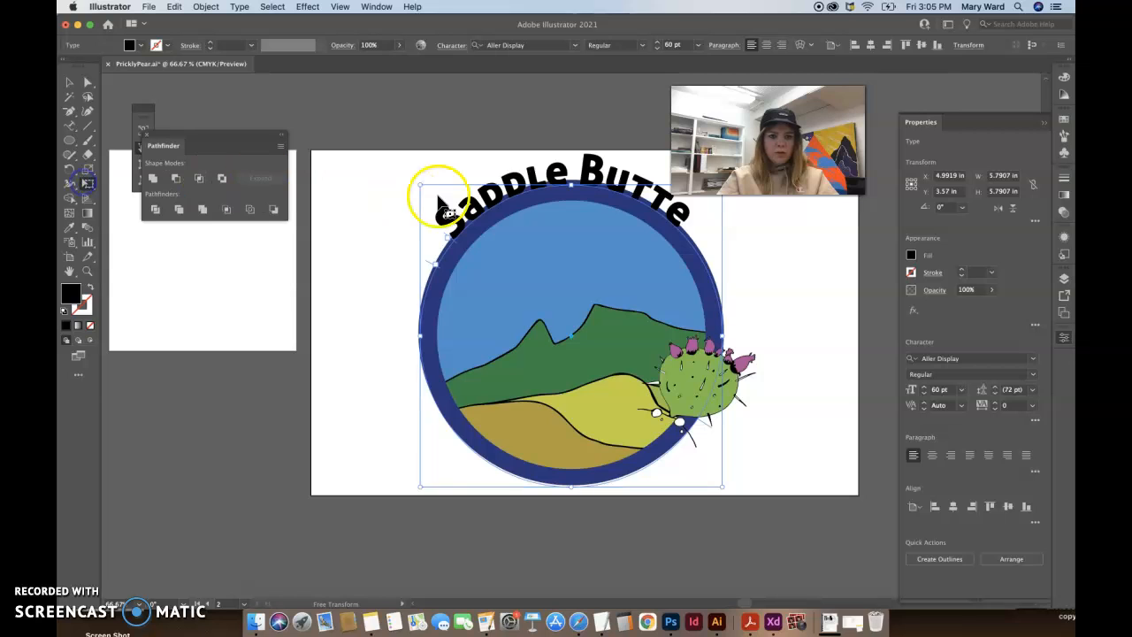
pyautogui.moveTo(421, 184); pyautogui.dragTo(389, 171)
pyautogui.click(69, 82)
pyautogui.moveTo(502, 156); pyautogui.dragTo(496, 215)
pyautogui.press('super+z')
pyautogui.press('super+z')
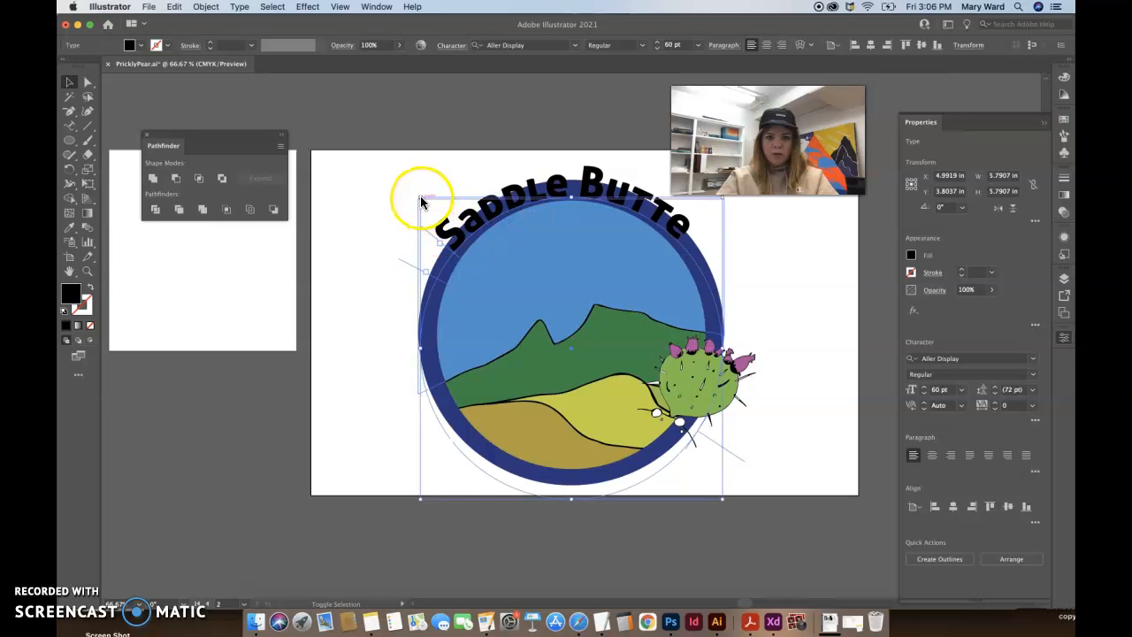
# Enlarge the navy circle to about 6.28 in across and nudge it right and down to re-center it behind the landscape.
pyautogui.moveTo(420, 200); pyautogui.dragTo(397, 156)
pyautogui.click(430, 291)
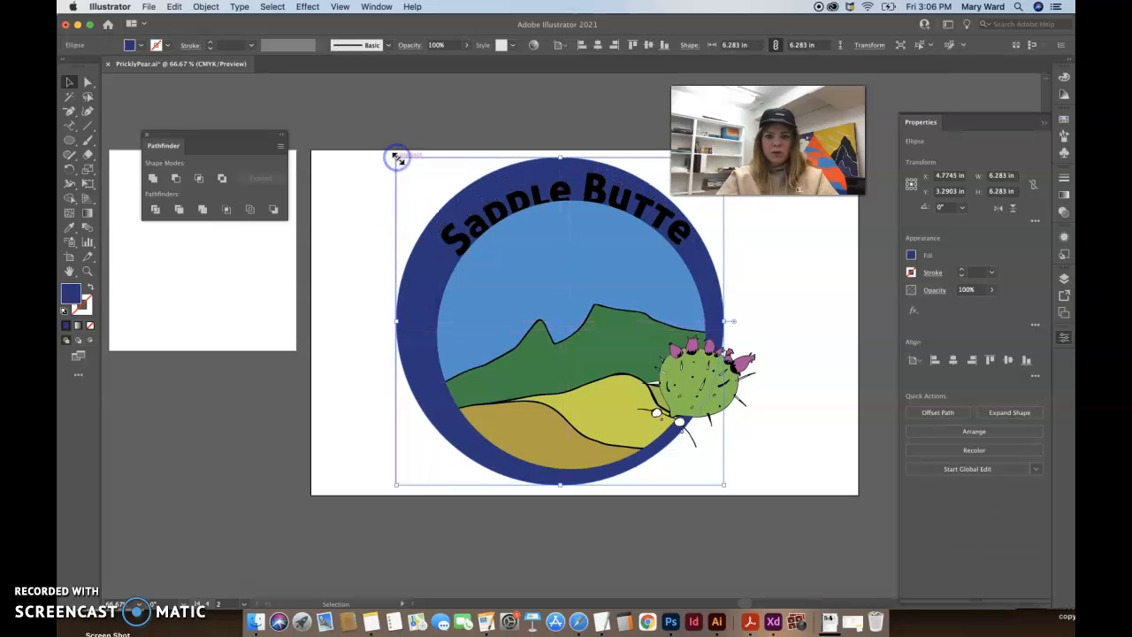
pyautogui.hotkey('shift', 'Right')
pyautogui.hotkey('shift', 'Right')
pyautogui.hotkey('shift', 'Down')
pyautogui.hotkey('shift', 'Down')
pyautogui.hotkey('shift', 'Left')
pyautogui.press('Right')
pyautogui.press('Right')
pyautogui.press('Right')
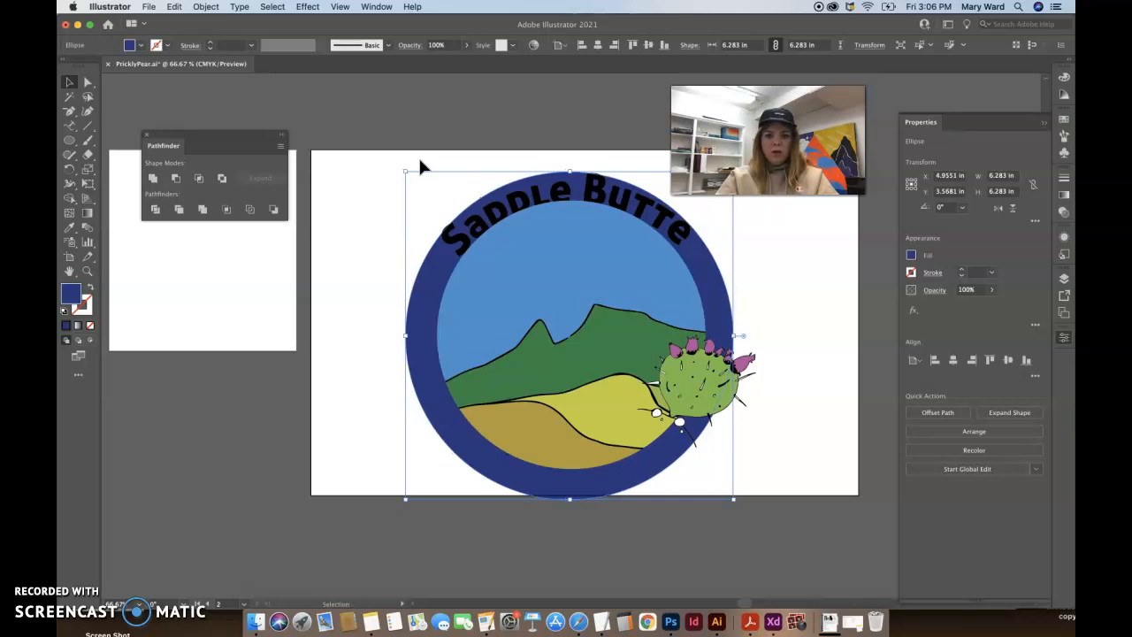
# Widen the navy border by enlarging its circle to about 6.57 in and nudging it even around the landscape.
pyautogui.moveTo(406, 171); pyautogui.dragTo(384, 159)
pyautogui.press('Right')
pyautogui.press('Right')
pyautogui.press('Right')
pyautogui.press('Right')
pyautogui.hotkey('shift', 'Right')
pyautogui.press('Down')
pyautogui.press('Down')
pyautogui.press('Down')
pyautogui.press('Down')
pyautogui.press('Down')
pyautogui.press('Down')
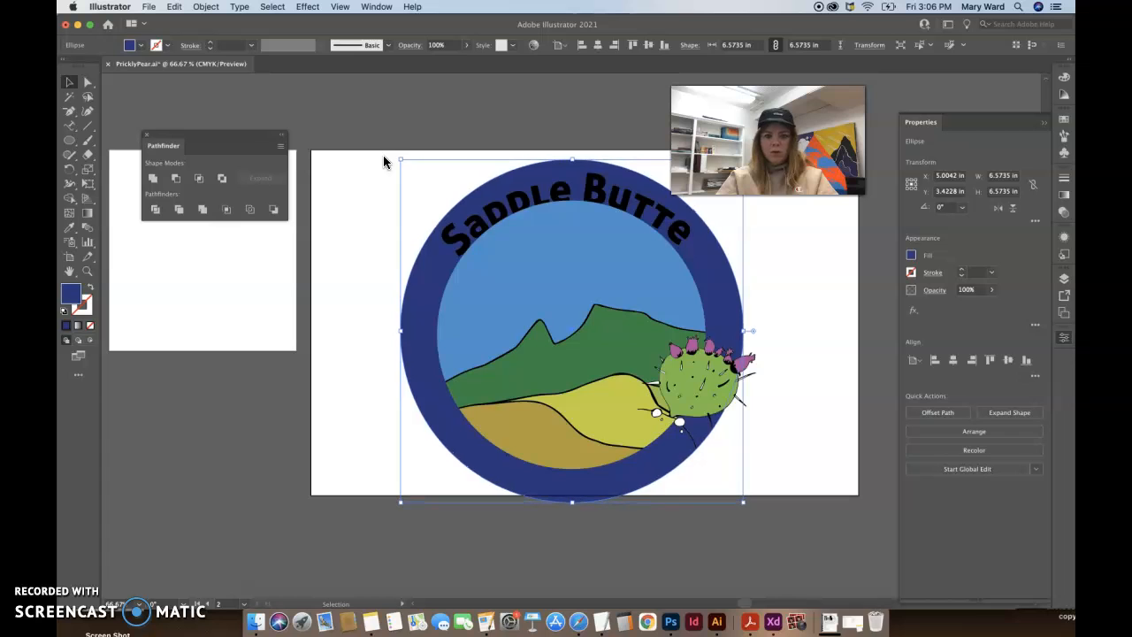
# Change the fill of the curved Saddle Butte lettering to white #FFFFFF.
pyautogui.click(169, 145)
pyautogui.click(70, 83)
pyautogui.click(511, 202)
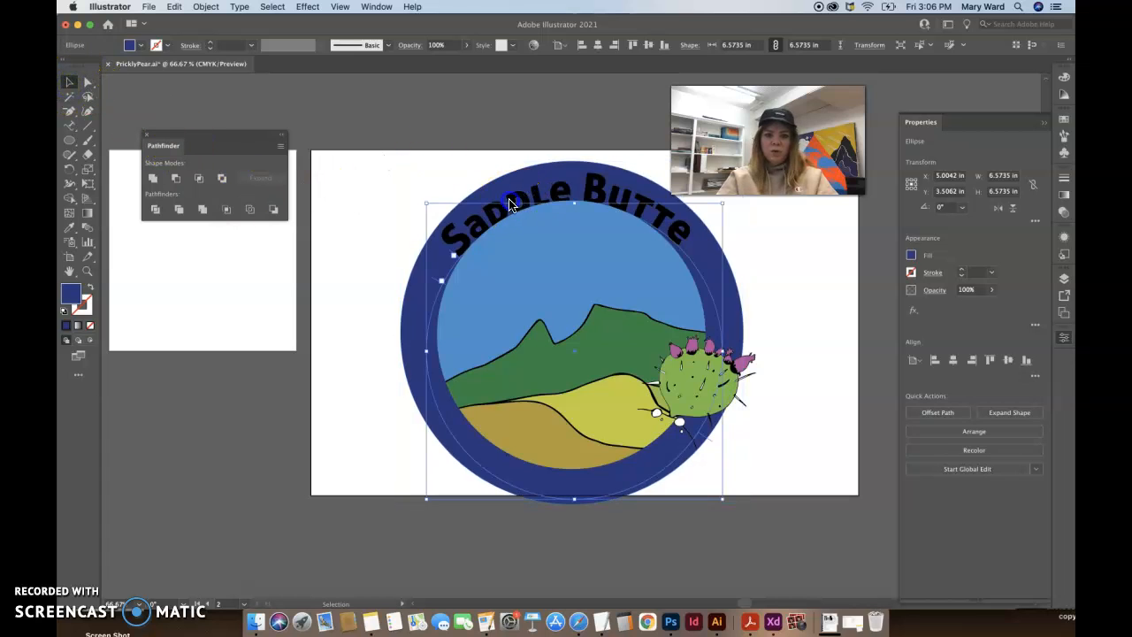
pyautogui.tripleClick(509, 203)
pyautogui.doubleClick(71, 293)
pyautogui.click(573, 538)
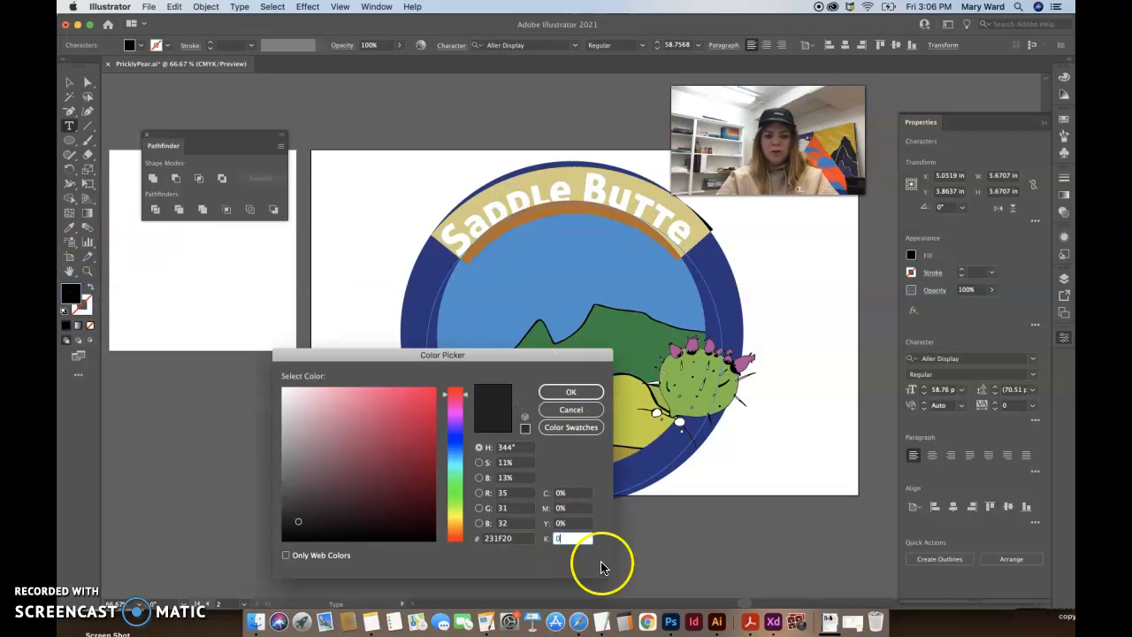
pyautogui.click(284, 391)
pyautogui.moveTo(283, 391); pyautogui.dragTo(273, 381)
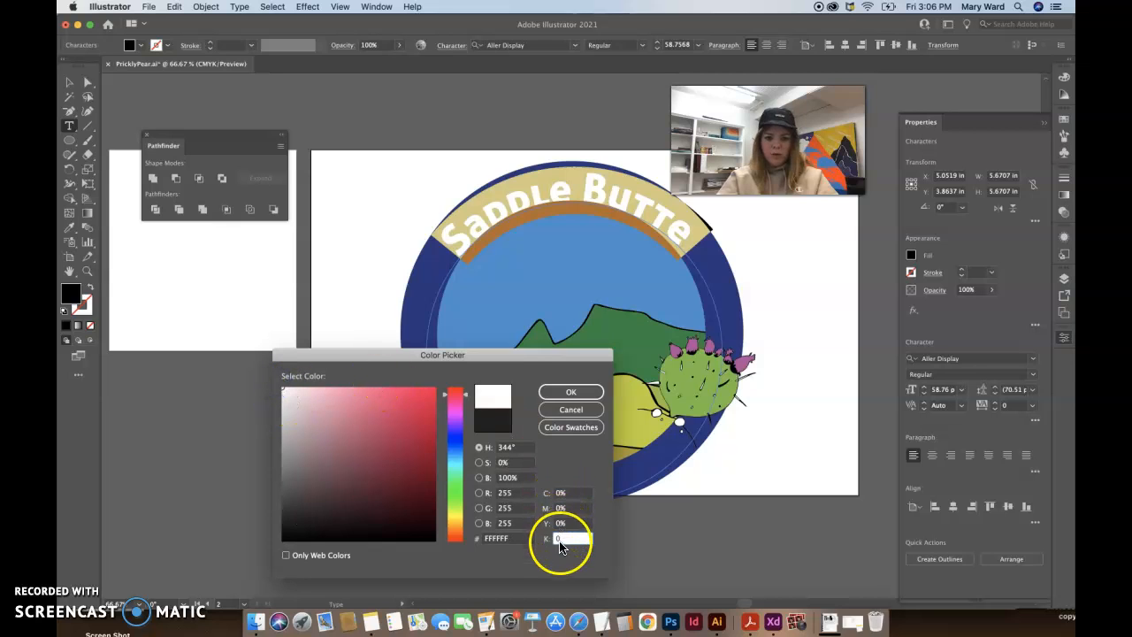
pyautogui.click(566, 390)
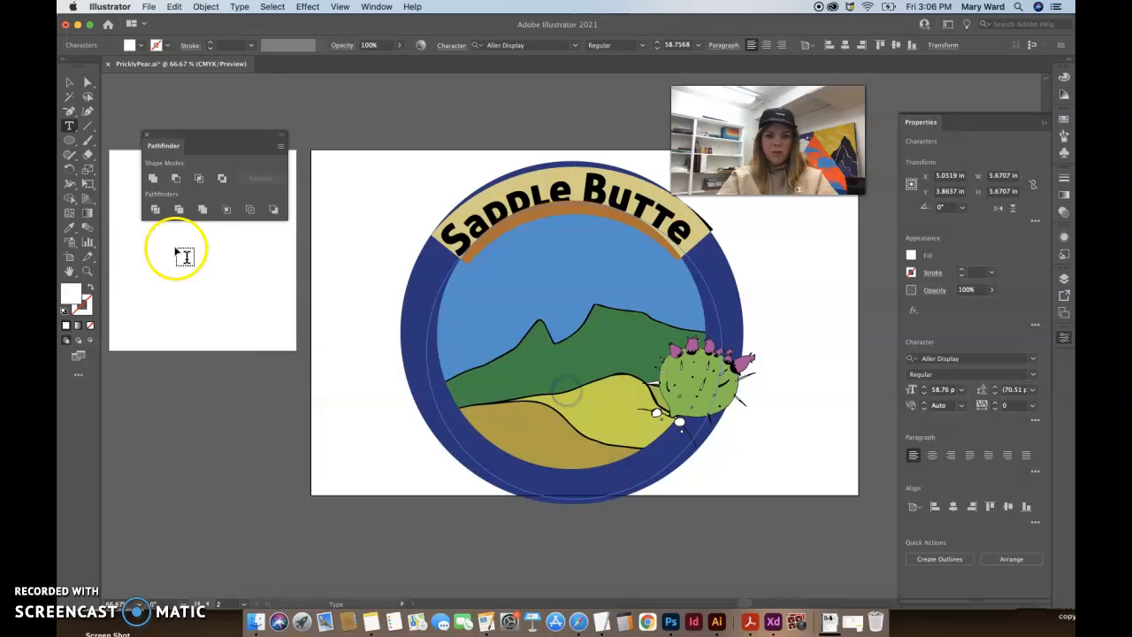
pyautogui.click(70, 81)
pyautogui.click(349, 190)
# Nudge the curved Saddle Butte lettering up slightly so it sits clear of the landscape on the navy border.
pyautogui.click(537, 199)
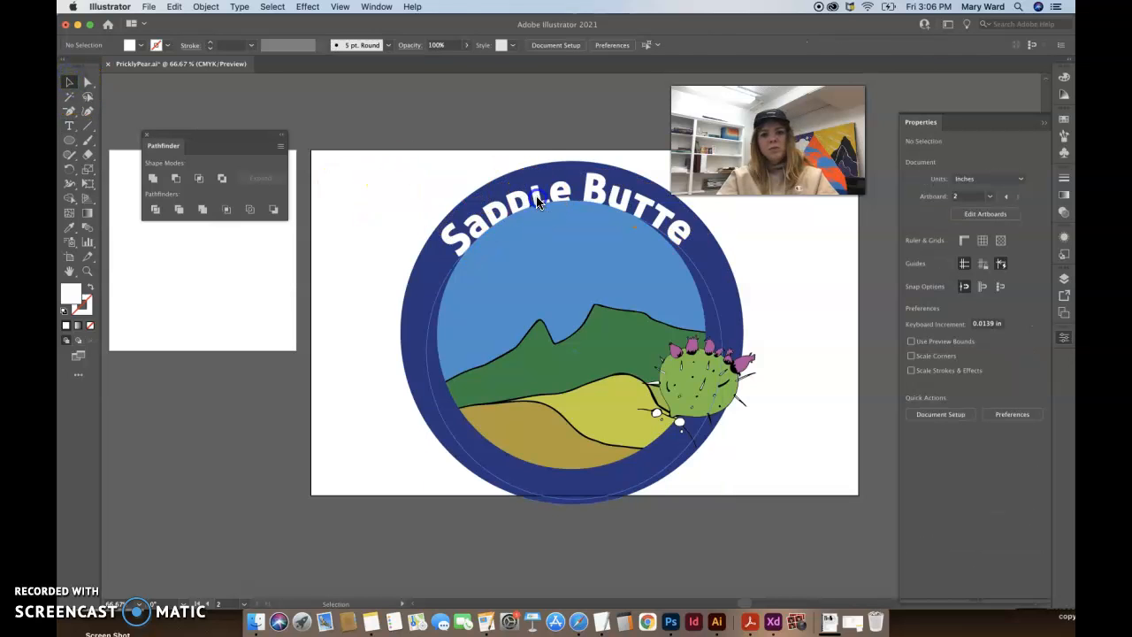
pyautogui.press('Up')
pyautogui.press('Up')
pyautogui.press('Up')
pyautogui.press('Up')
pyautogui.press('Up')
pyautogui.press('Up')
pyautogui.press('Up')
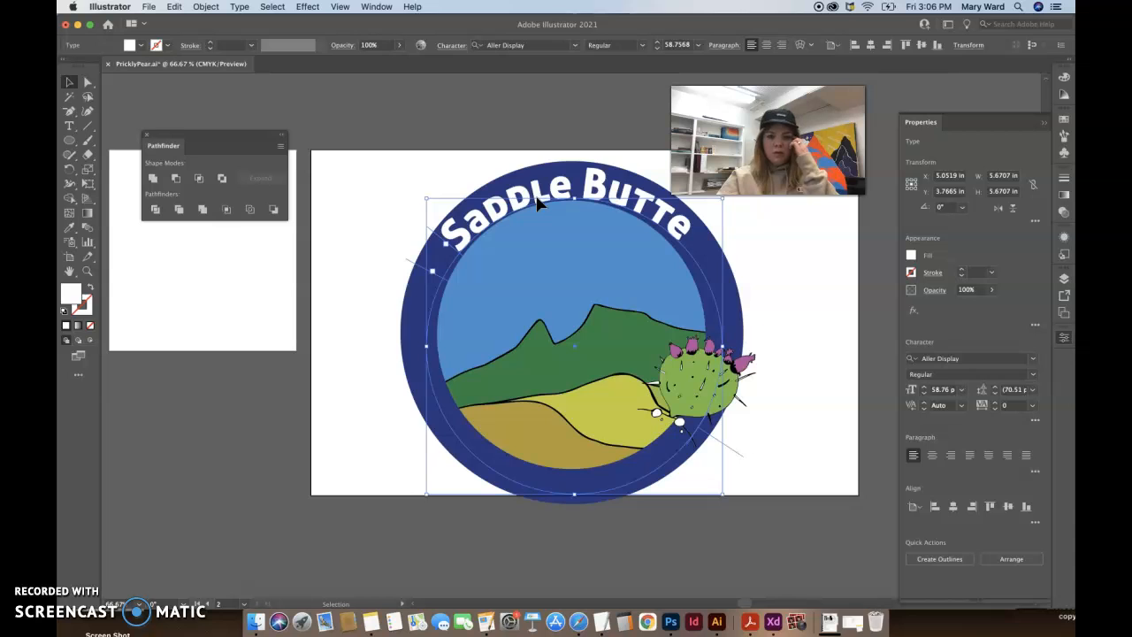
pyautogui.click(88, 183)
pyautogui.click(88, 183)
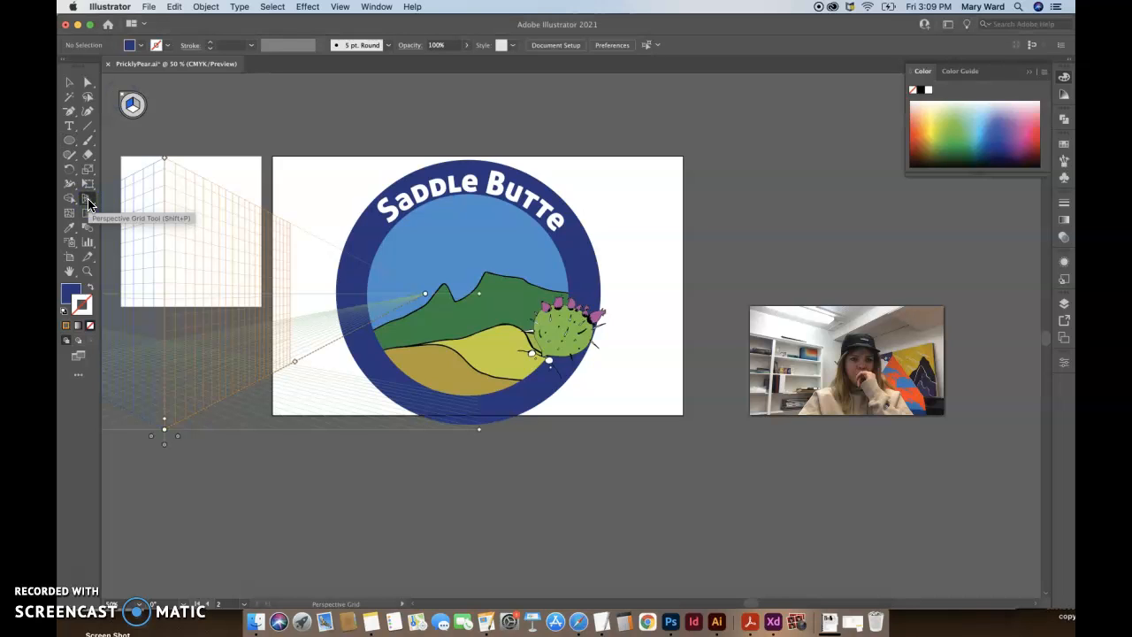
pyautogui.click(122, 94)
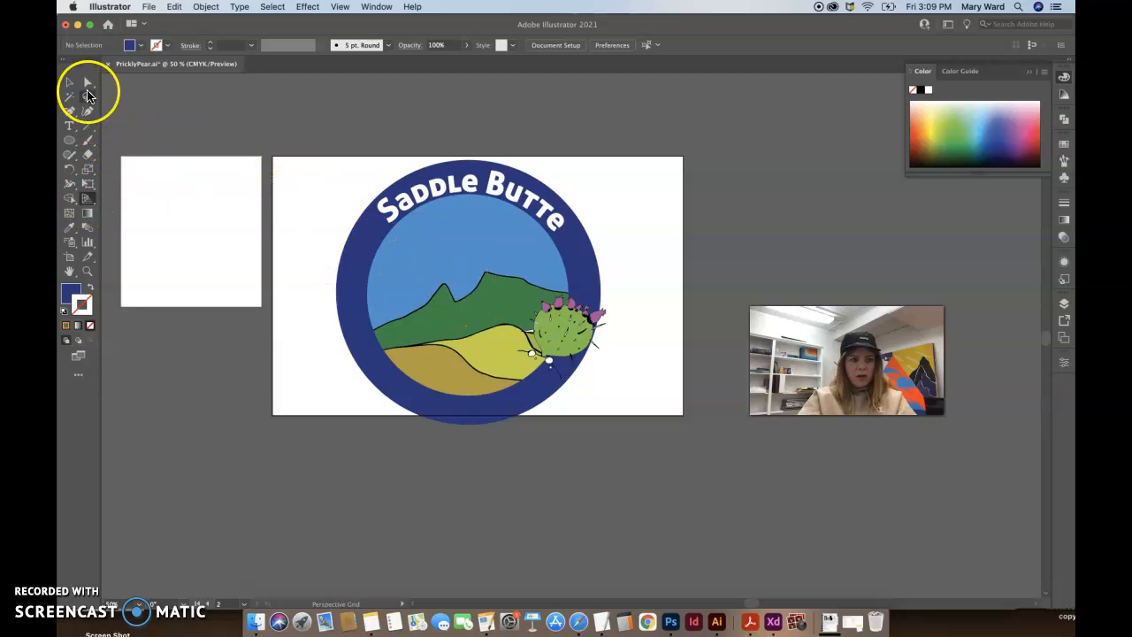
# Shrink the navy border circle to about 5.54 in across so only a thin ring shows around the landscape.
pyautogui.click(356, 250)
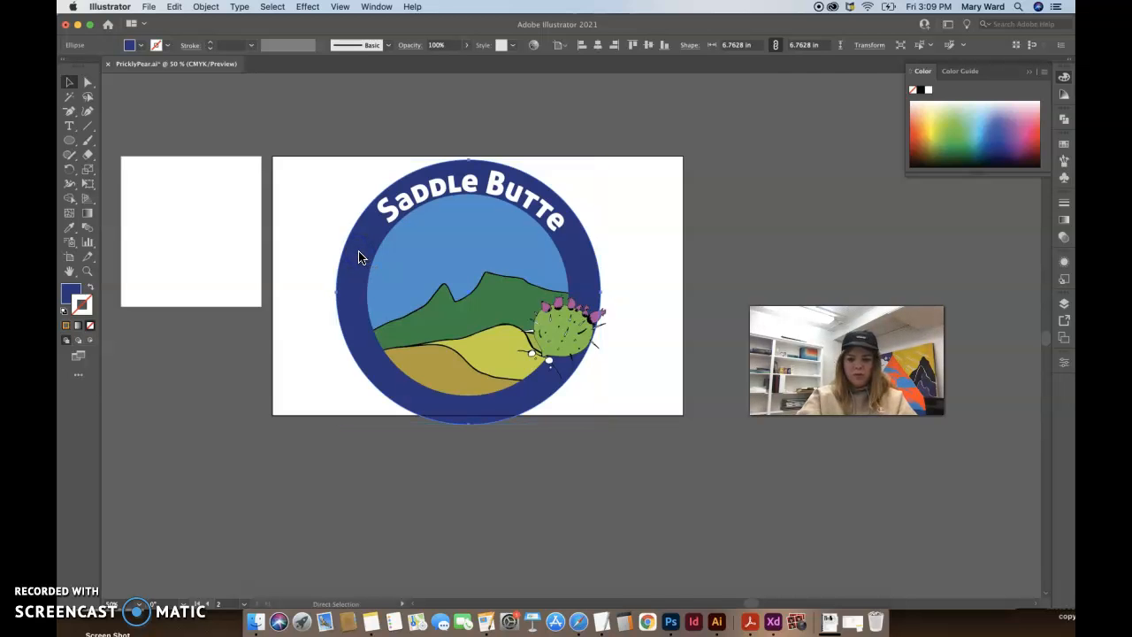
pyautogui.press('super+equal')
pyautogui.press('super+equal')
pyautogui.moveTo(556, 305); pyautogui.dragTo(457, 309)
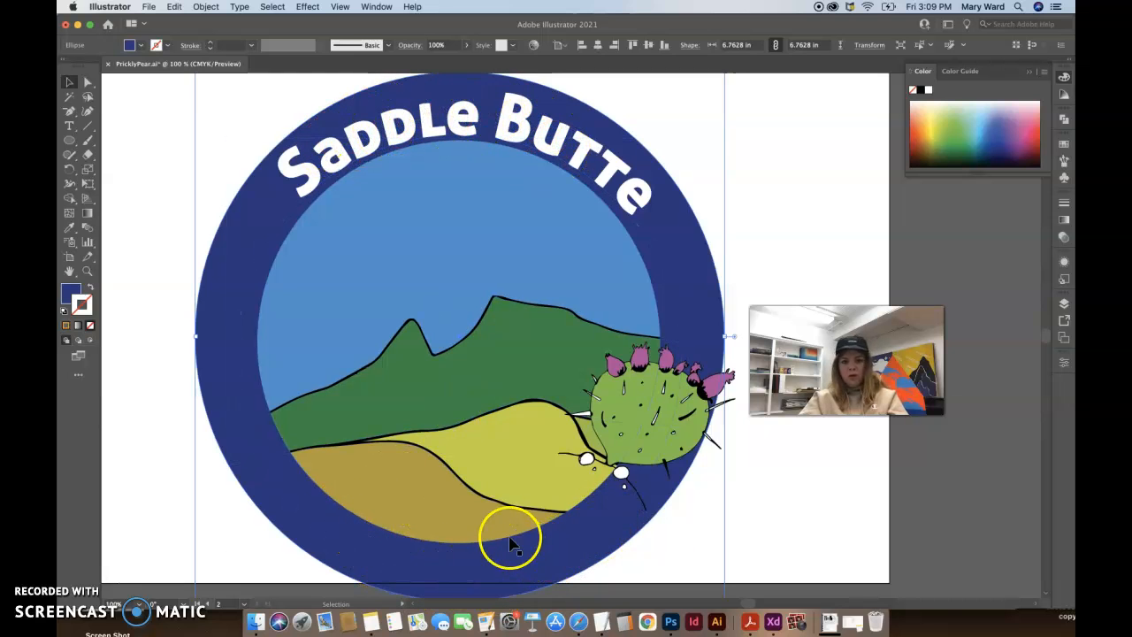
pyautogui.press('super+minus')
pyautogui.press('super+minus')
pyautogui.press('super+minus')
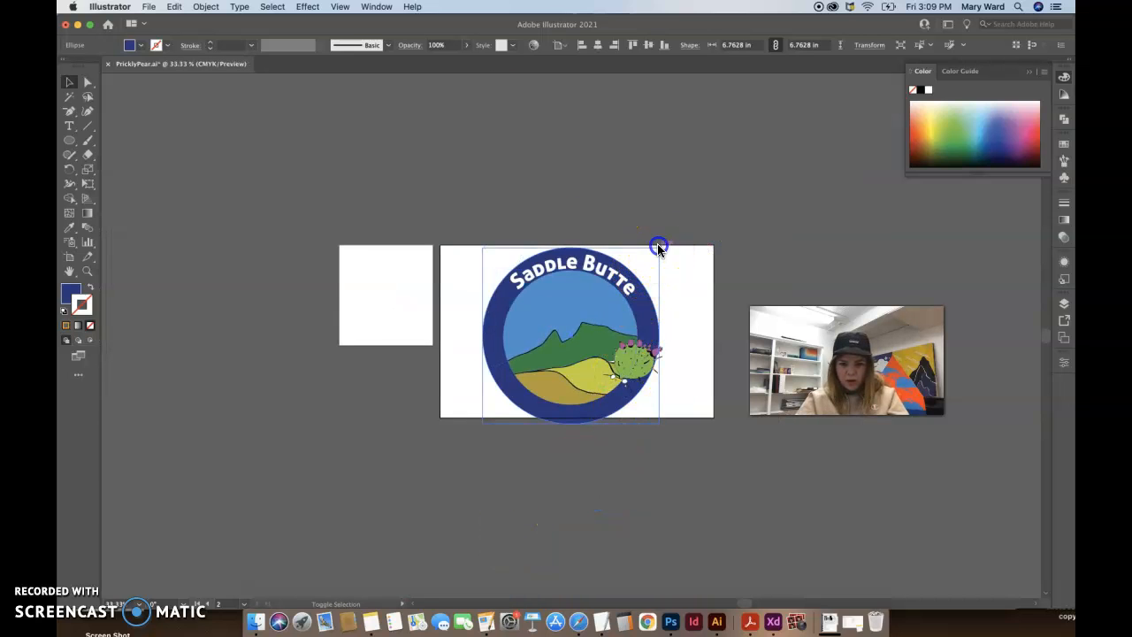
pyautogui.moveTo(659, 248); pyautogui.dragTo(642, 267)
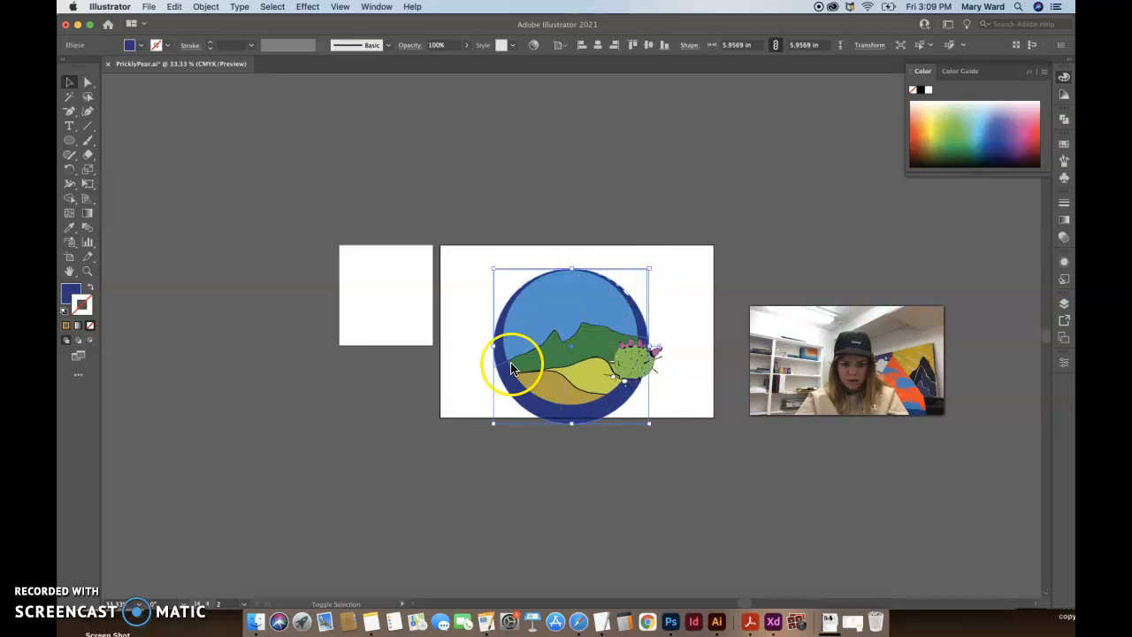
pyautogui.moveTo(493, 422); pyautogui.dragTo(498, 409)
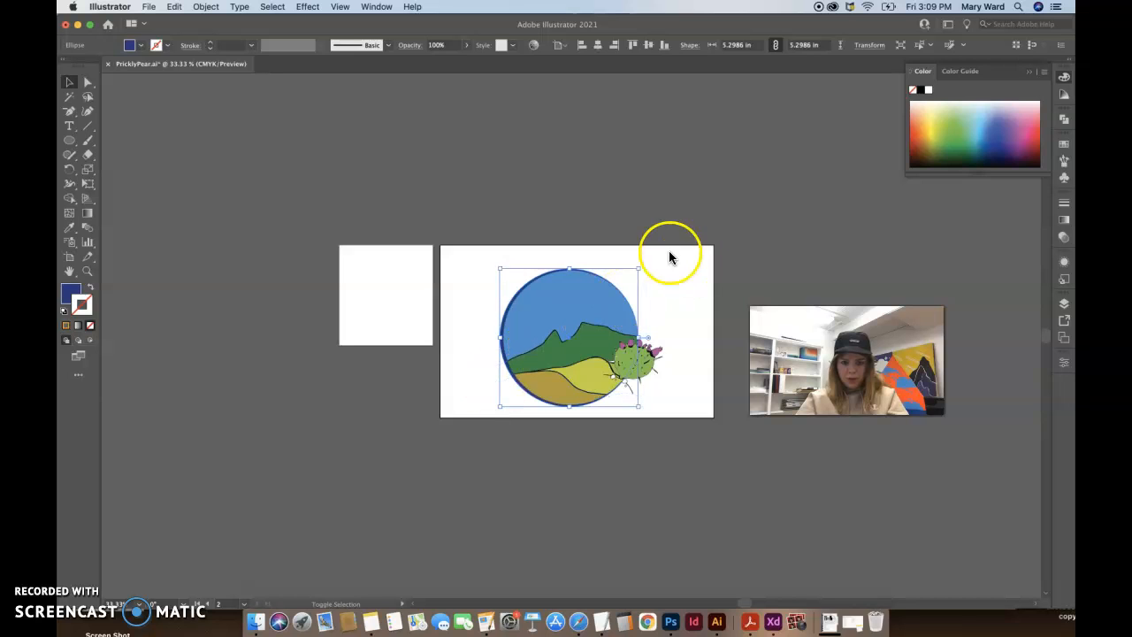
pyautogui.moveTo(636, 269); pyautogui.dragTo(656, 267)
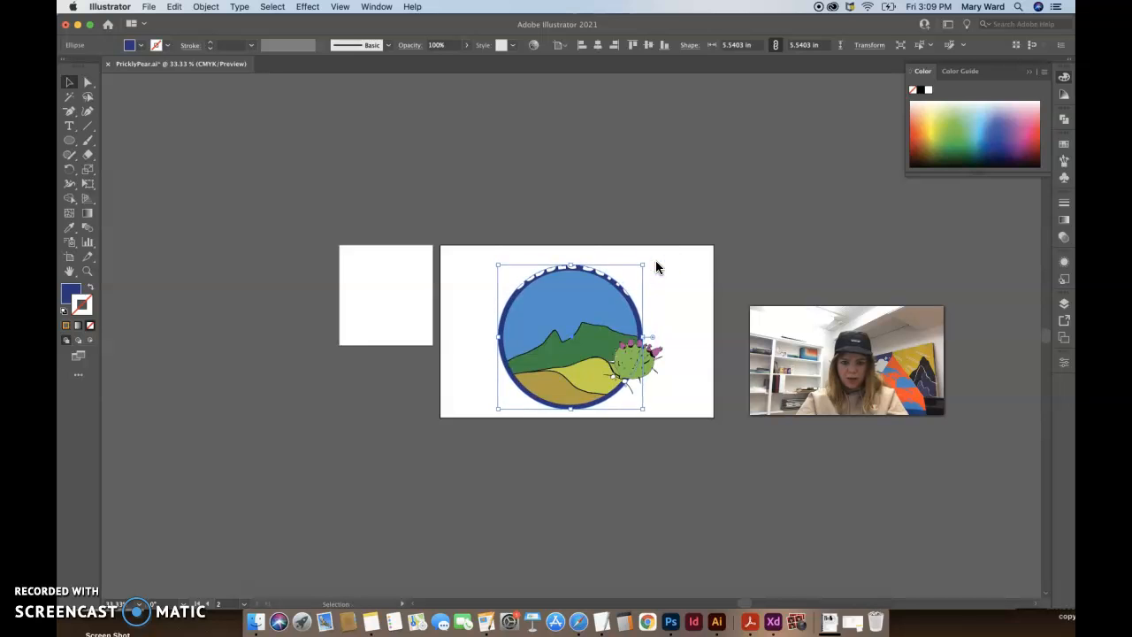
# Align the navy circle and the landscape to each other's horizontal and vertical centers.
pyautogui.keyDown('shift'); pyautogui.click(596, 287); pyautogui.keyUp('shift')
pyautogui.click(599, 45)
pyautogui.click(649, 46)
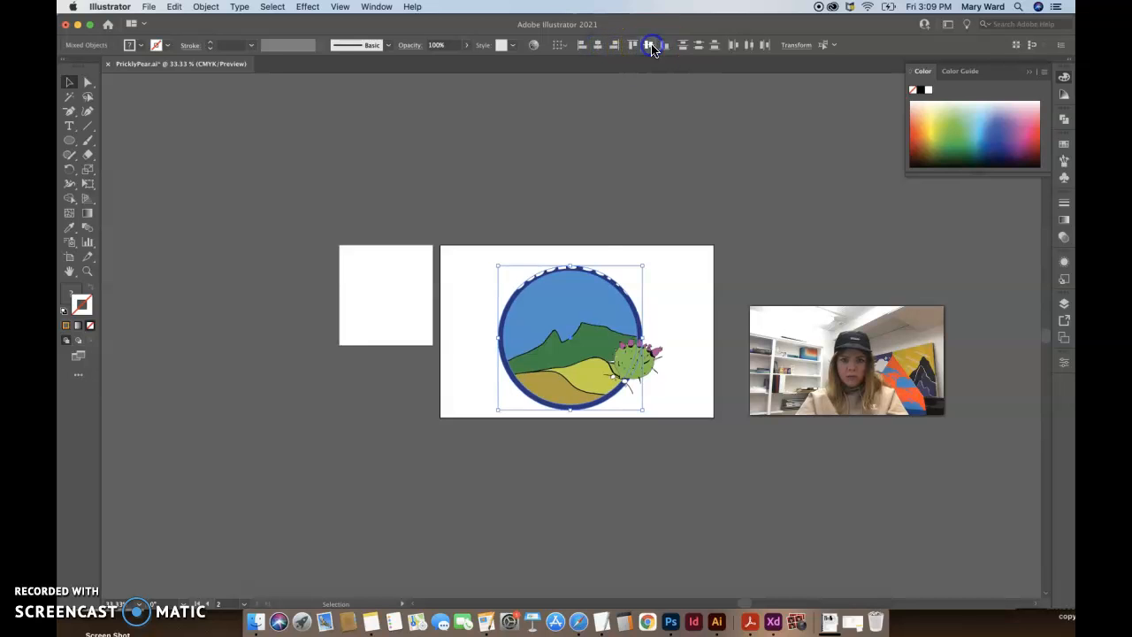
pyautogui.click(714, 250)
# Recolor the curved Saddle Butte lettering with the pink-purple sampled from the cactus flowers.
pyautogui.tripleClick(569, 260)
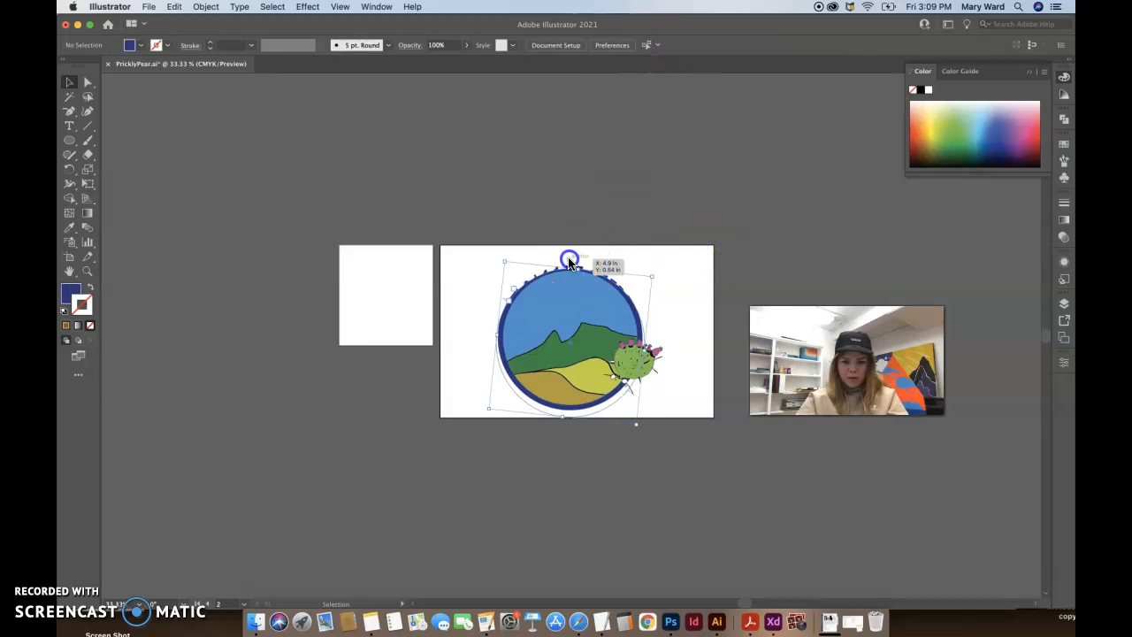
pyautogui.click(69, 227)
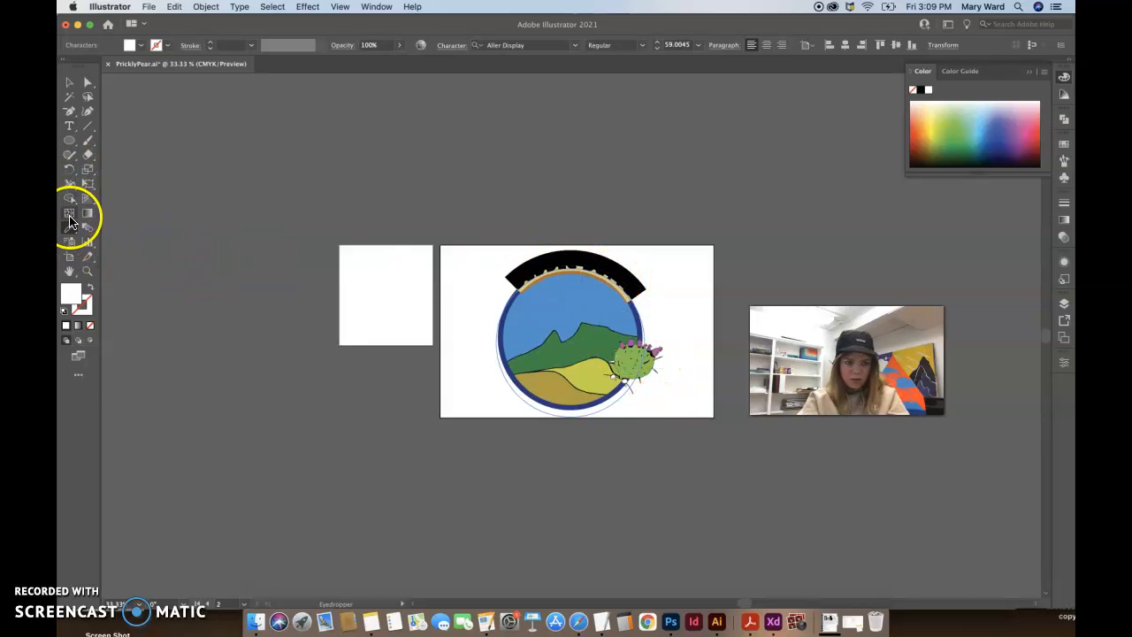
pyautogui.click(656, 351)
pyautogui.click(70, 82)
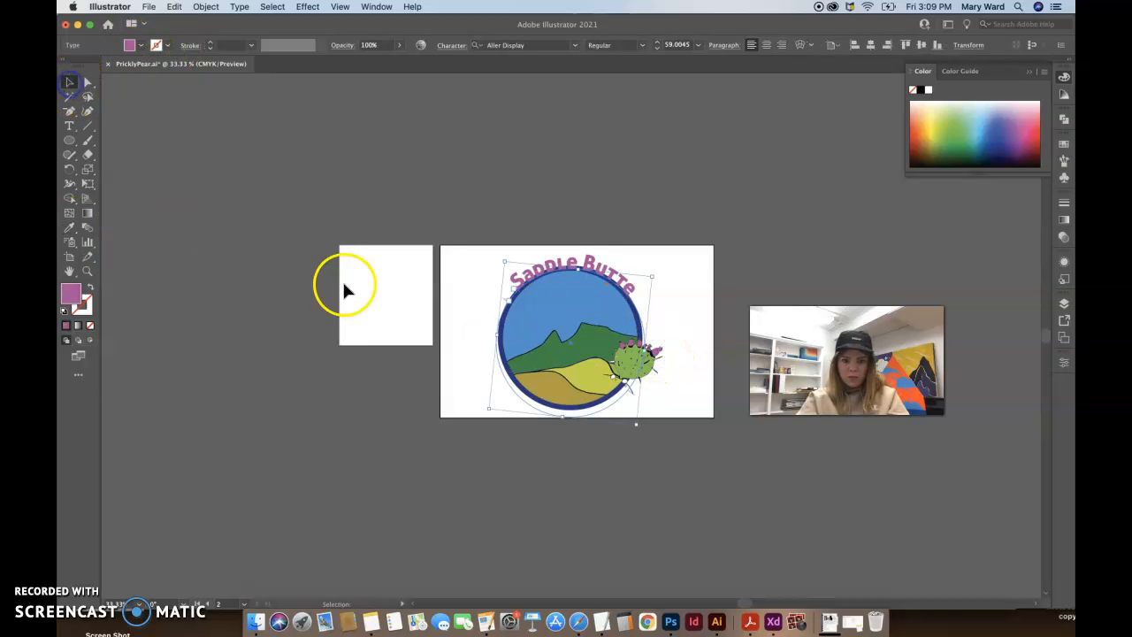
# Enlarge the curved lettering to about 64.29 pt with Free Transform and rotate it slightly counterclockwise.
pyautogui.press('e')
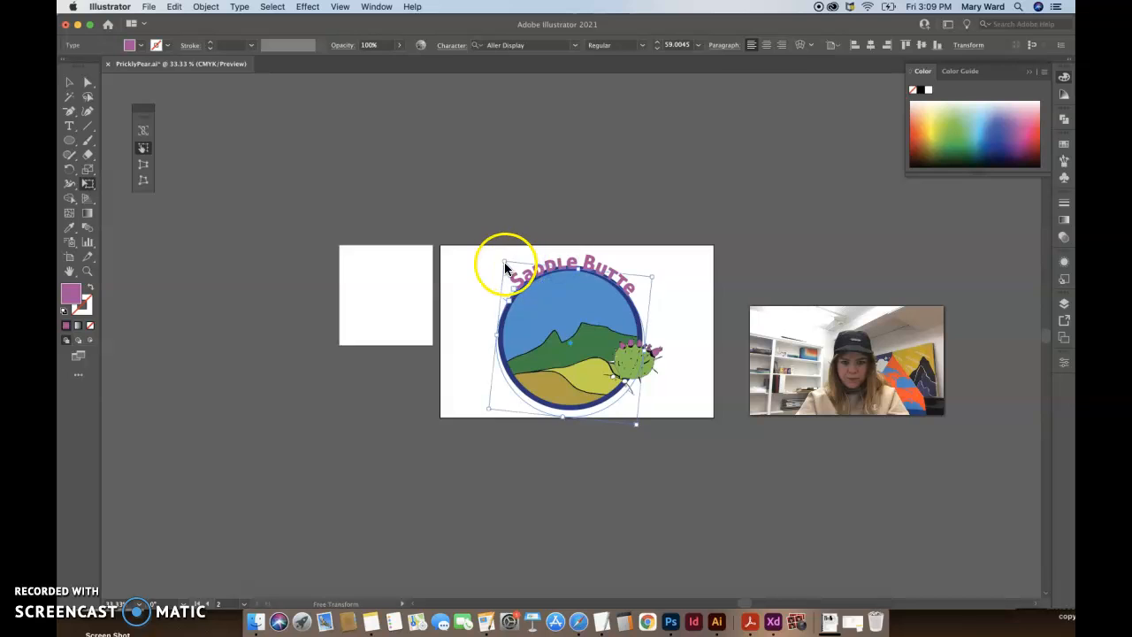
pyautogui.moveTo(505, 262); pyautogui.dragTo(488, 248)
pyautogui.click(93, 183)
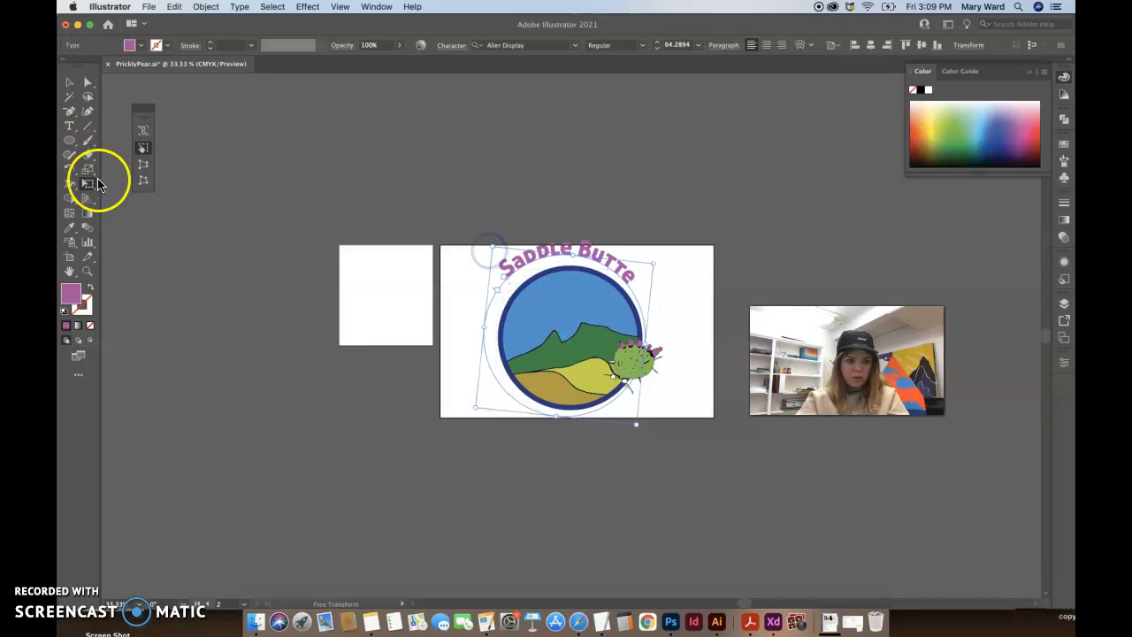
pyautogui.moveTo(616, 263); pyautogui.dragTo(599, 256)
# Nudge the enlarged curved lettering down and to the right to center it above the thin navy ring.
pyautogui.hotkey('shift', 'Down')
pyautogui.hotkey('shift', 'Down')
pyautogui.hotkey('shift', 'Down')
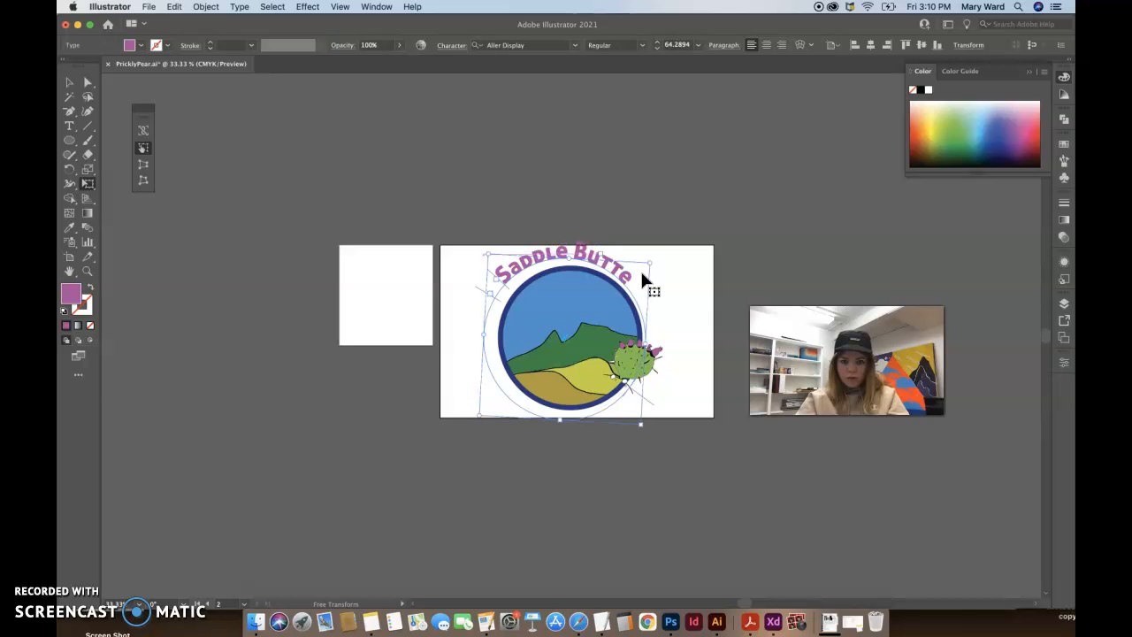
pyautogui.hotkey('shift', 'Right')
pyautogui.hotkey('shift', 'Right')
pyautogui.hotkey('shift', 'Up')
pyautogui.hotkey('shift', 'Up')
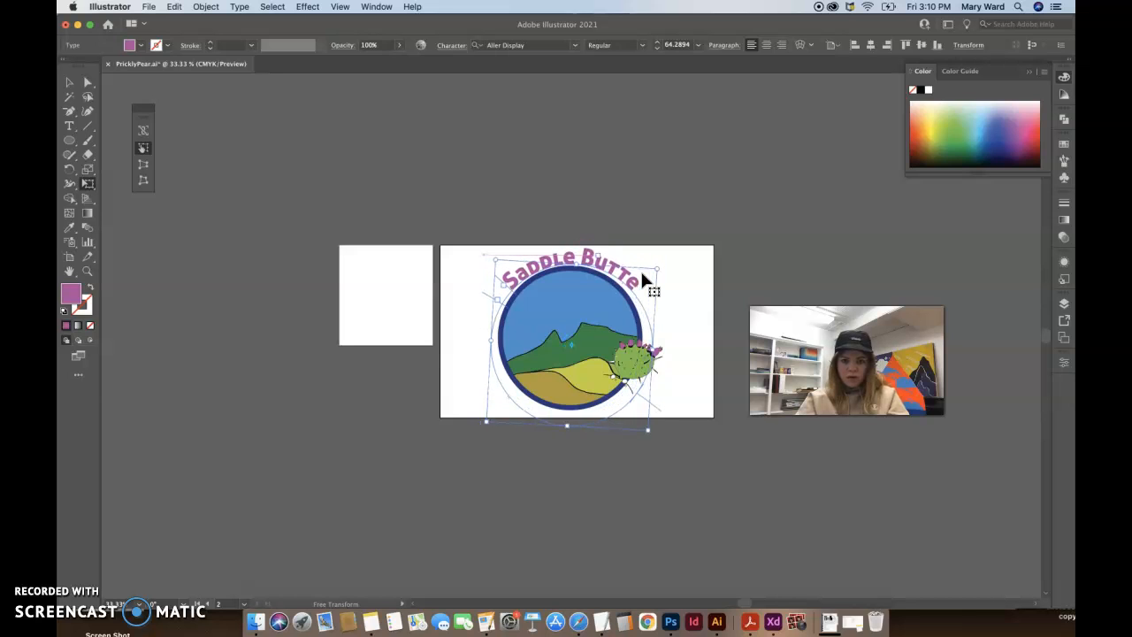
pyautogui.hotkey('shift', 'Left')
pyautogui.hotkey('shift', 'Right')
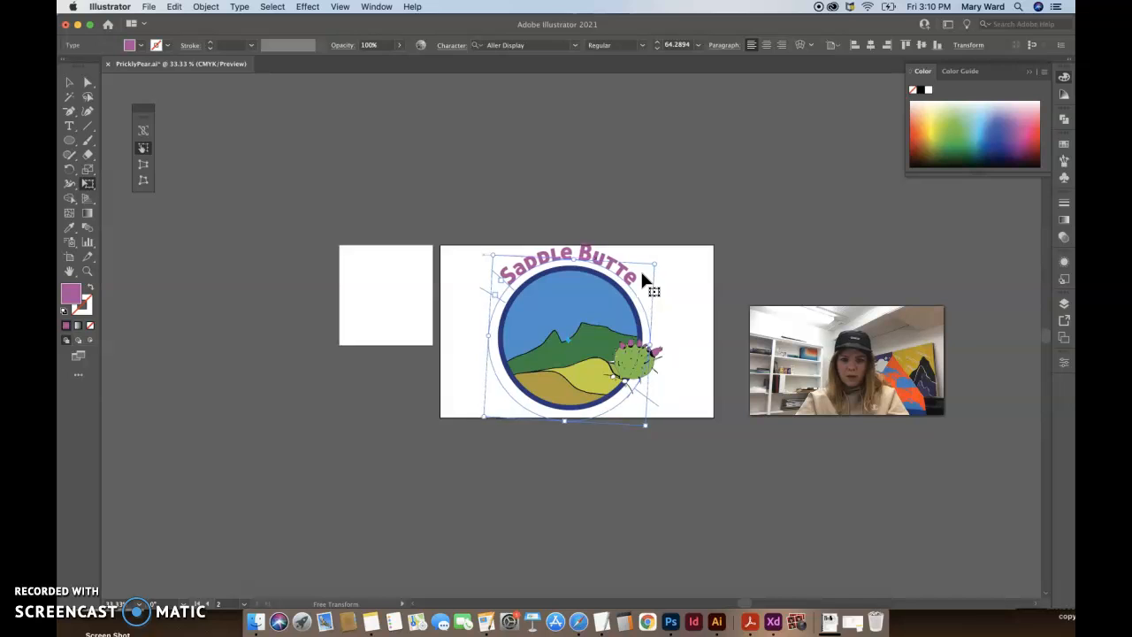
pyautogui.click(69, 82)
pyautogui.click(408, 196)
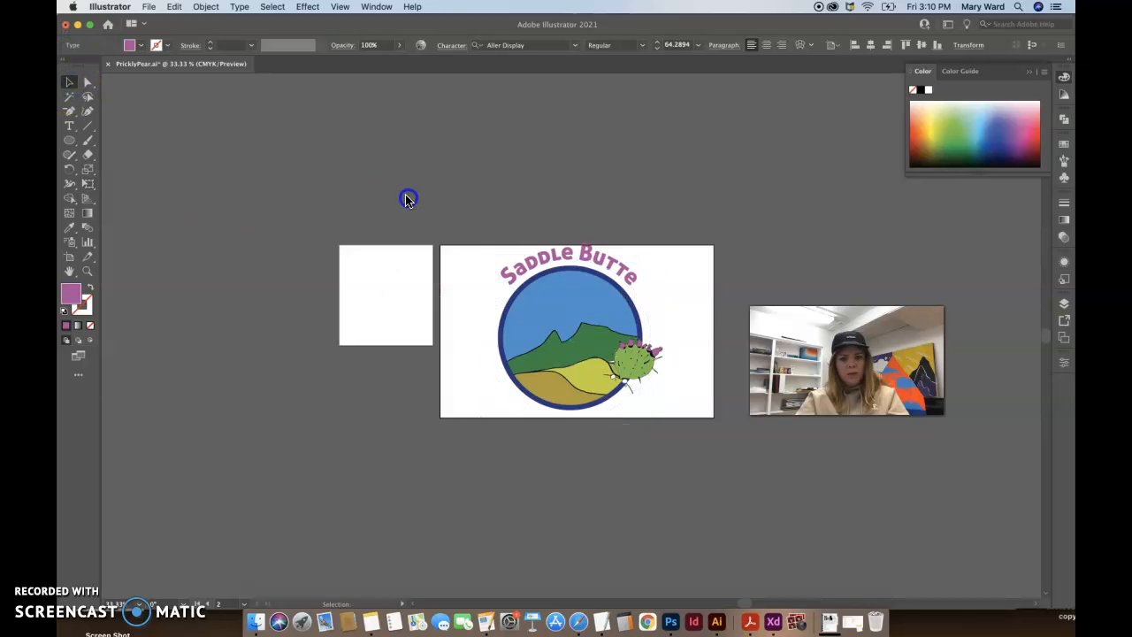
# Delete the curved Saddle Butte lettering from the artboard.
pyautogui.scroll(1, 705, 340)
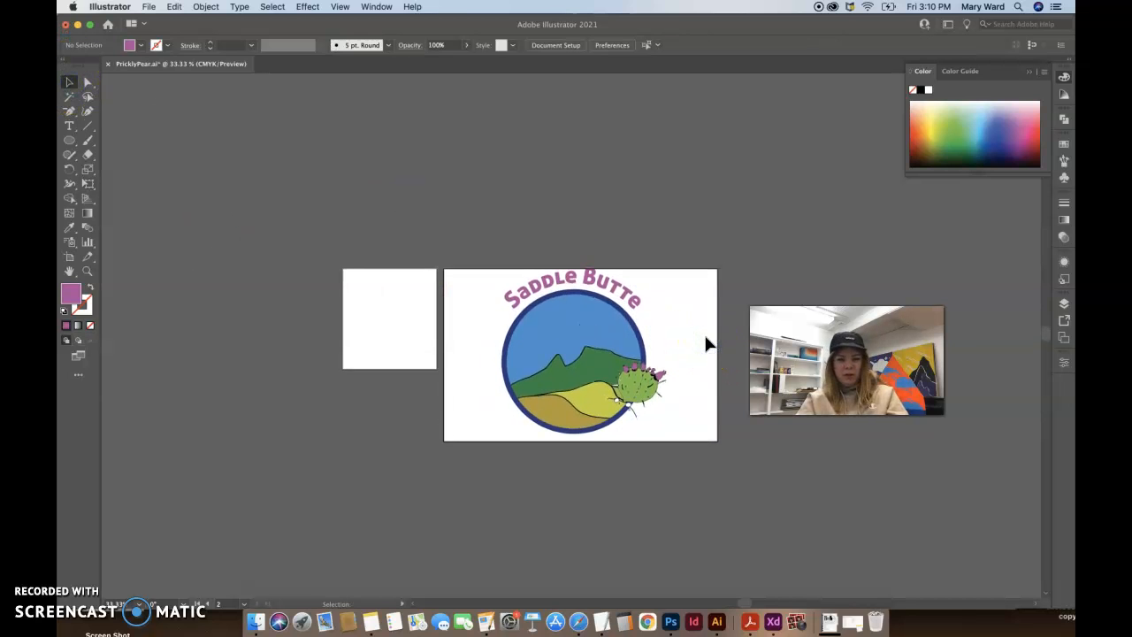
pyautogui.click(612, 298)
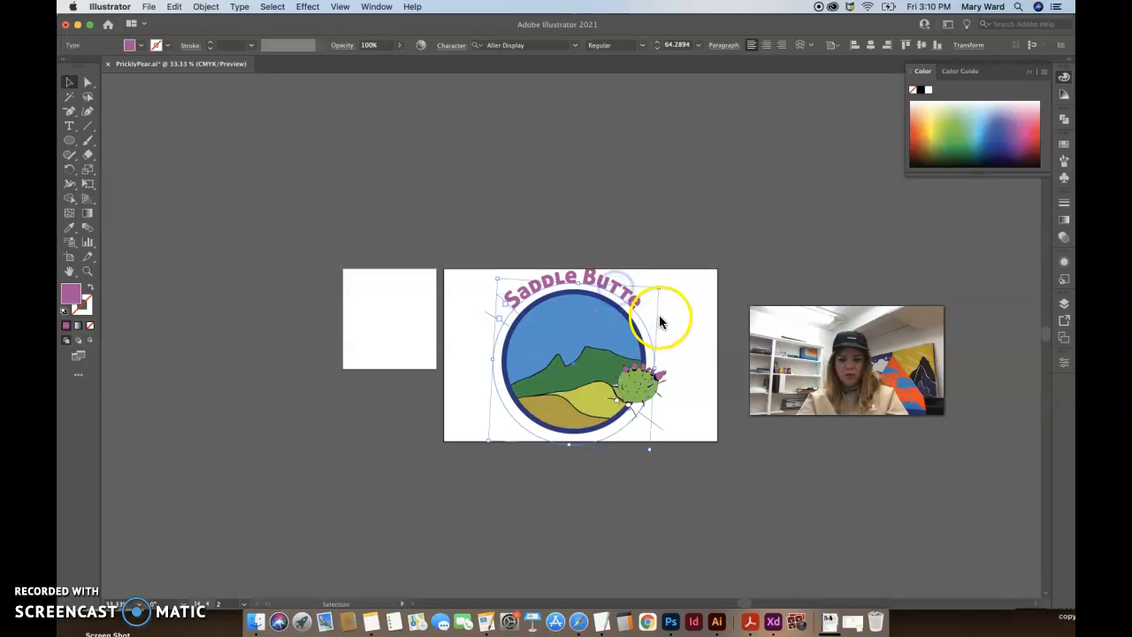
pyautogui.press('Delete')
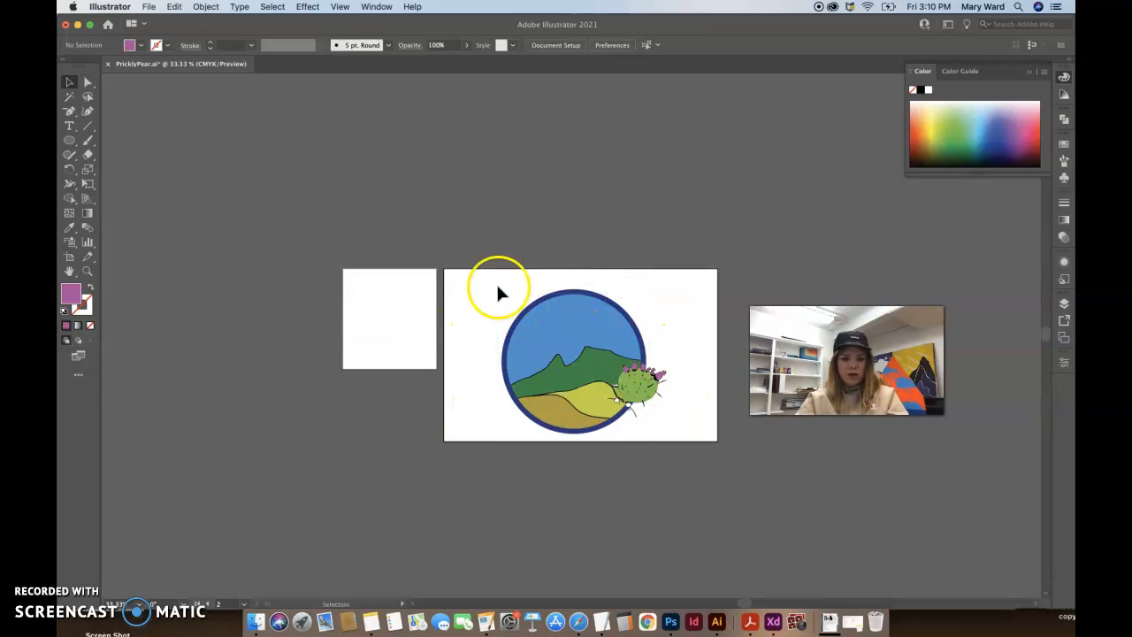
# Move the landscape badge together with its cactus to the right side of the artboard.
pyautogui.click(607, 416)
pyautogui.moveTo(562, 380); pyautogui.dragTo(614, 376)
pyautogui.click(439, 350)
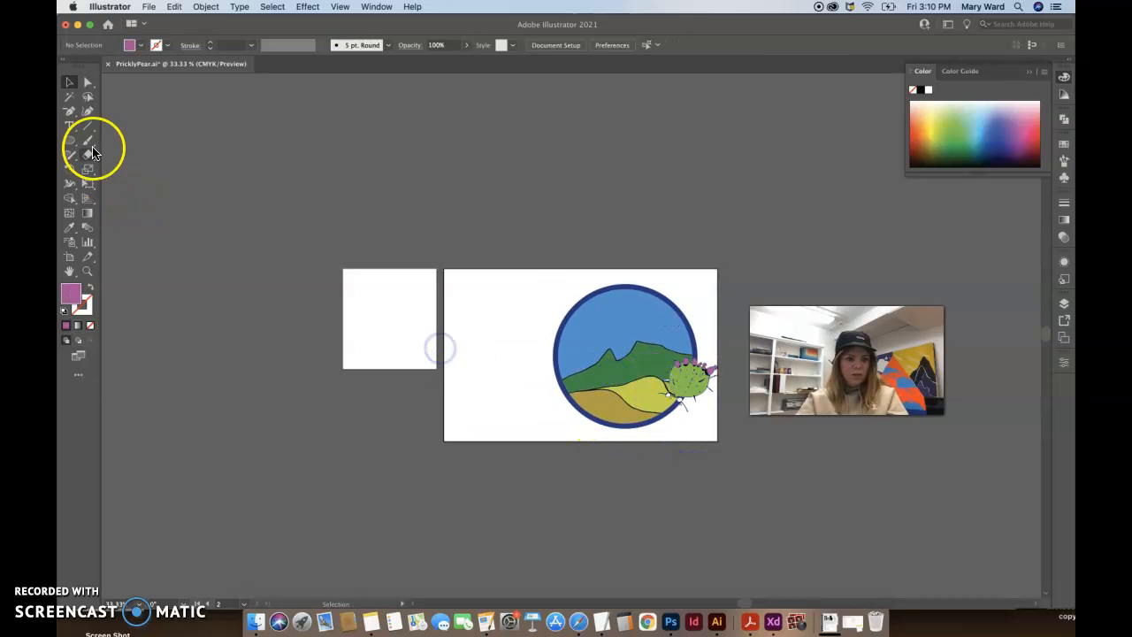
pyautogui.click(69, 126)
pyautogui.moveTo(442, 347); pyautogui.dragTo(562, 362)
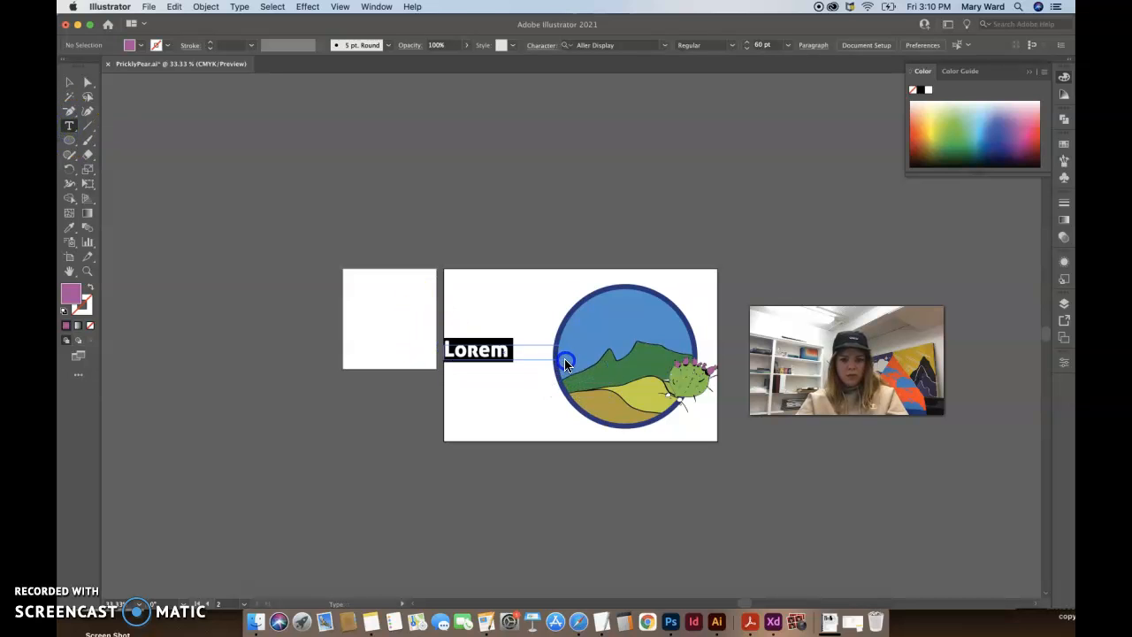
pyautogui.click(70, 83)
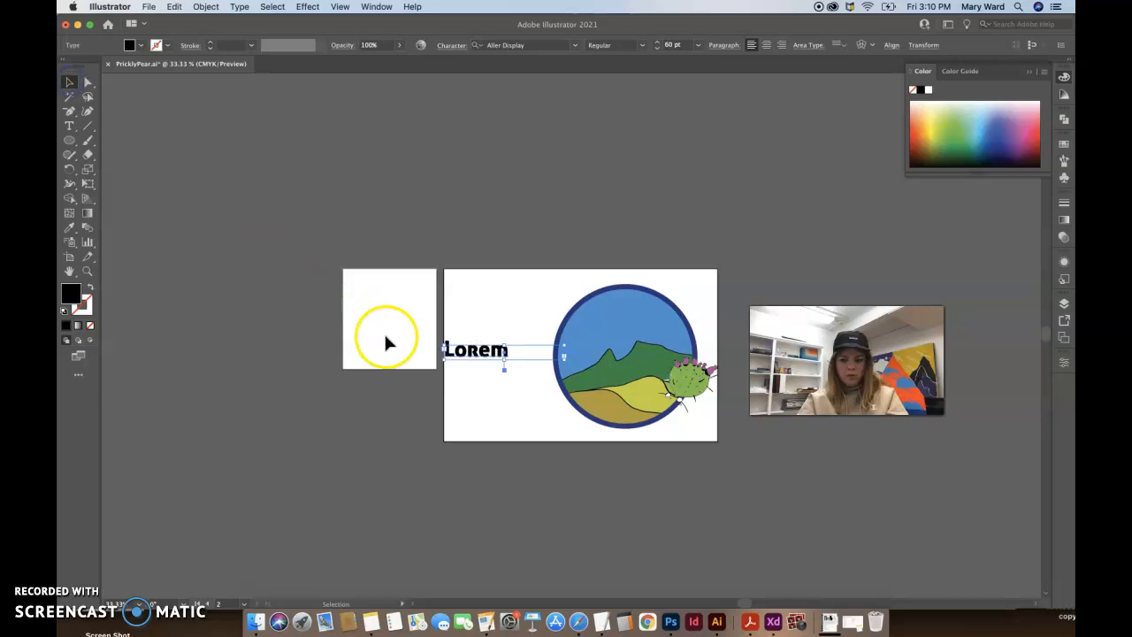
pyautogui.press('Delete')
# Draw a black horizontal bar left of the badge and add a second bar of 4.3972 by 1.0032 in below it.
pyautogui.moveTo(69, 140); pyautogui.dragTo(111, 139)
pyautogui.moveTo(446, 338); pyautogui.dragTo(555, 362)
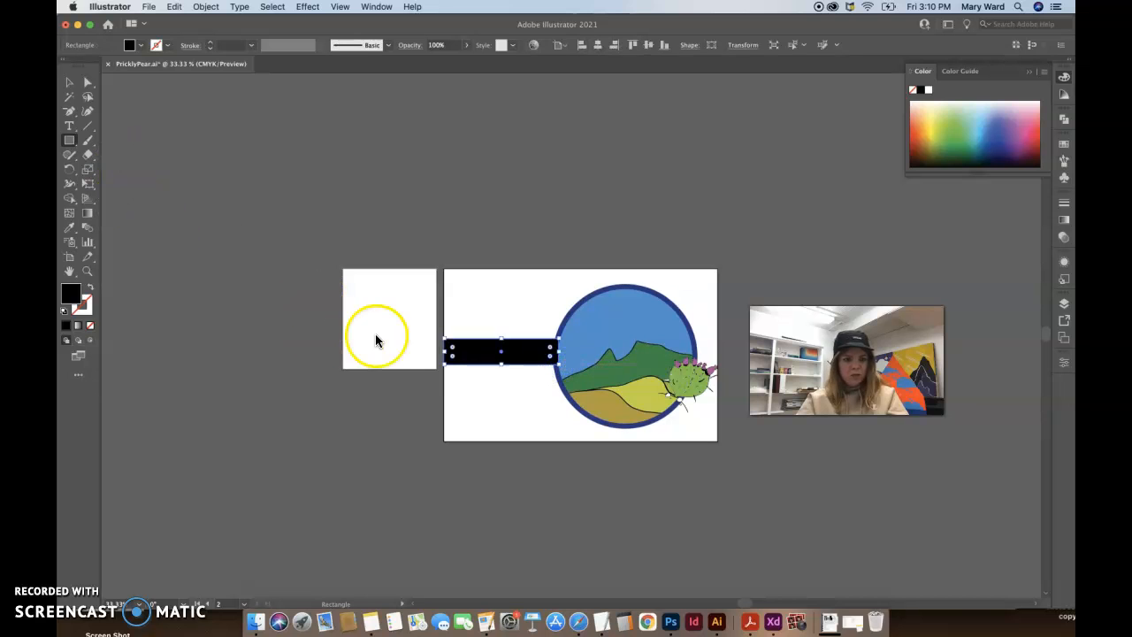
pyautogui.moveTo(442, 374); pyautogui.dragTo(569, 336)
pyautogui.click(469, 374)
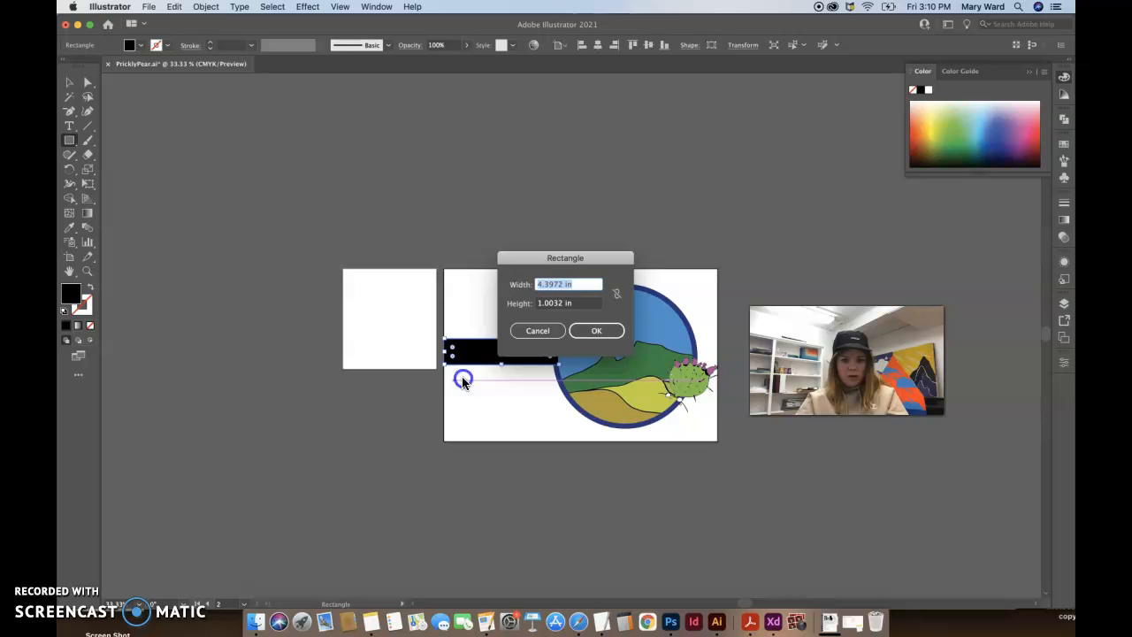
pyautogui.click(594, 331)
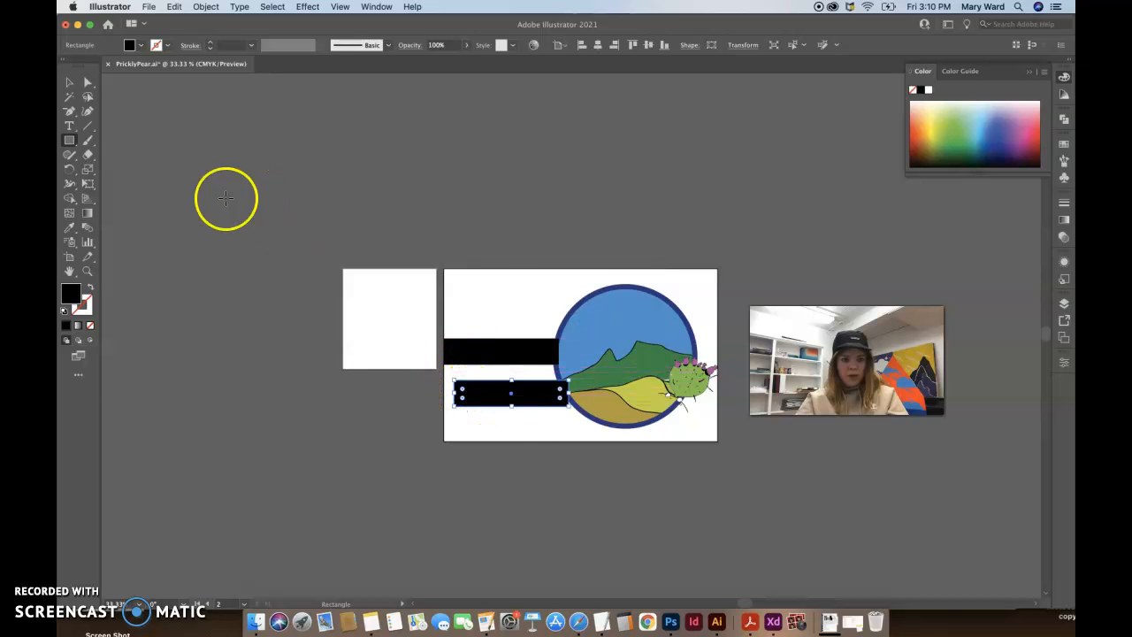
# Stack three black bars left of the badge, using a duplicate for the top one, and widen the top and bottom bars over the badge edge.
pyautogui.click(68, 84)
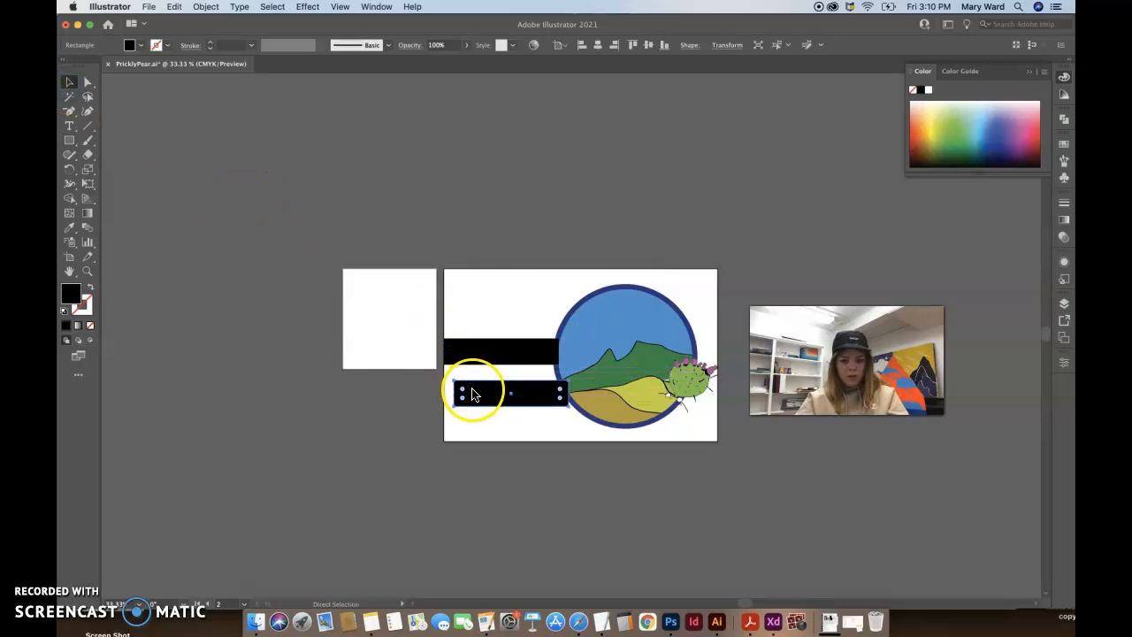
pyautogui.press('super+c')
pyautogui.press('super+v')
pyautogui.moveTo(536, 337); pyautogui.dragTo(466, 328)
pyautogui.moveTo(559, 329)
pyautogui.mouseDown()
pyautogui.moveTo(597, 329)
pyautogui.moveTo(580, 329)
pyautogui.mouseUp()
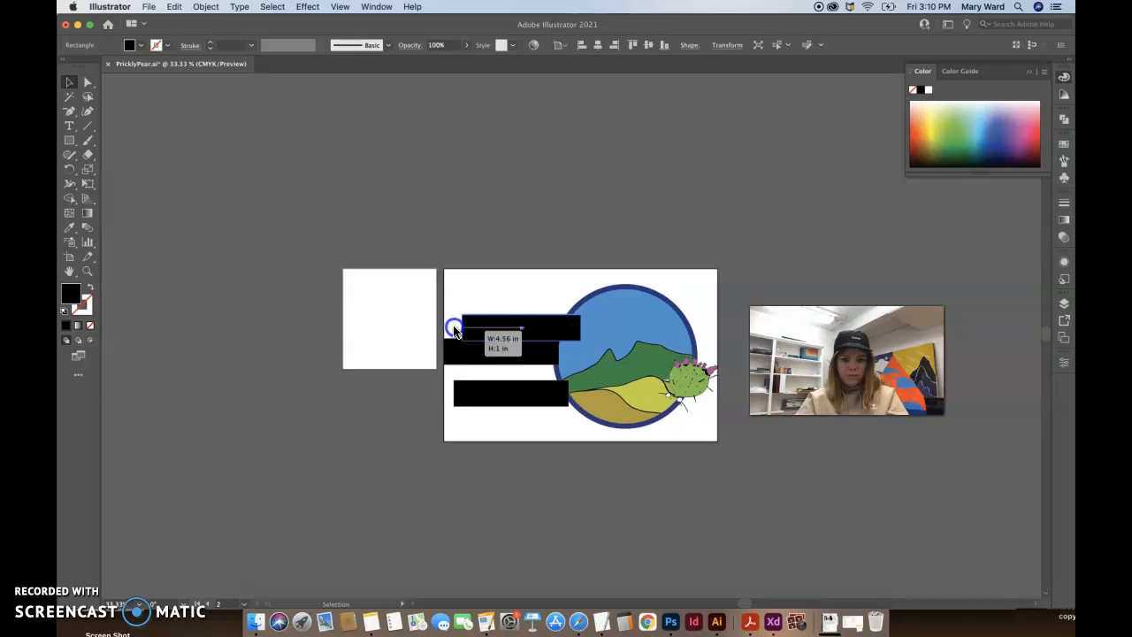
pyautogui.moveTo(480, 392); pyautogui.dragTo(463, 375)
pyautogui.moveTo(555, 380); pyautogui.dragTo(581, 378)
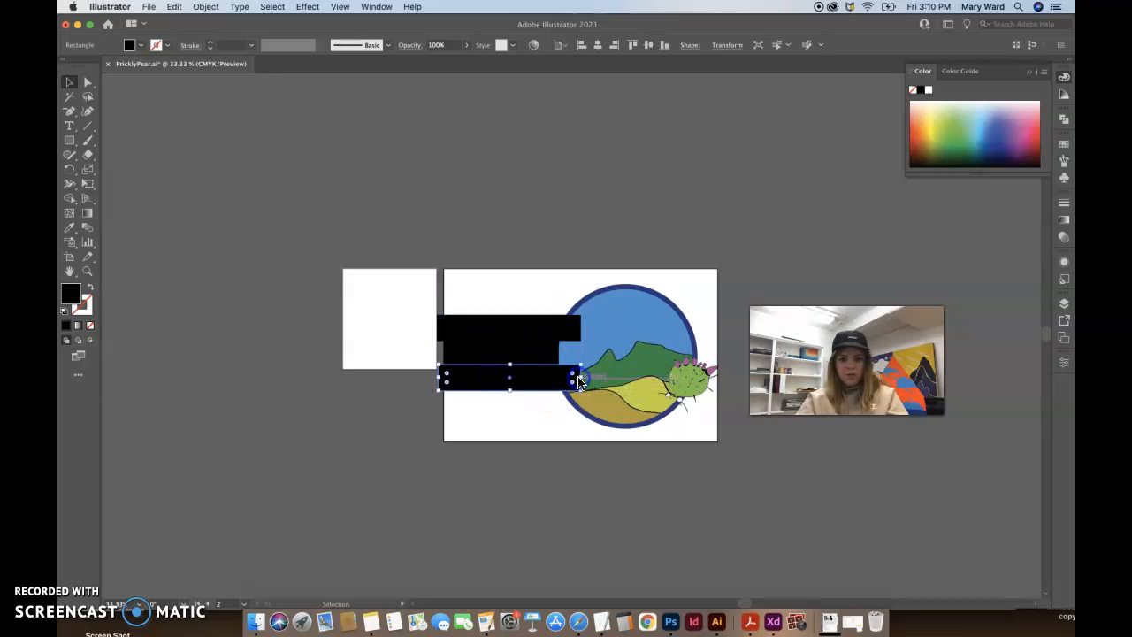
# Fill the bottom bar with light green, the middle bar with olive green and the top bar with yellow-green.
pyautogui.click(963, 124)
pyautogui.click(548, 346)
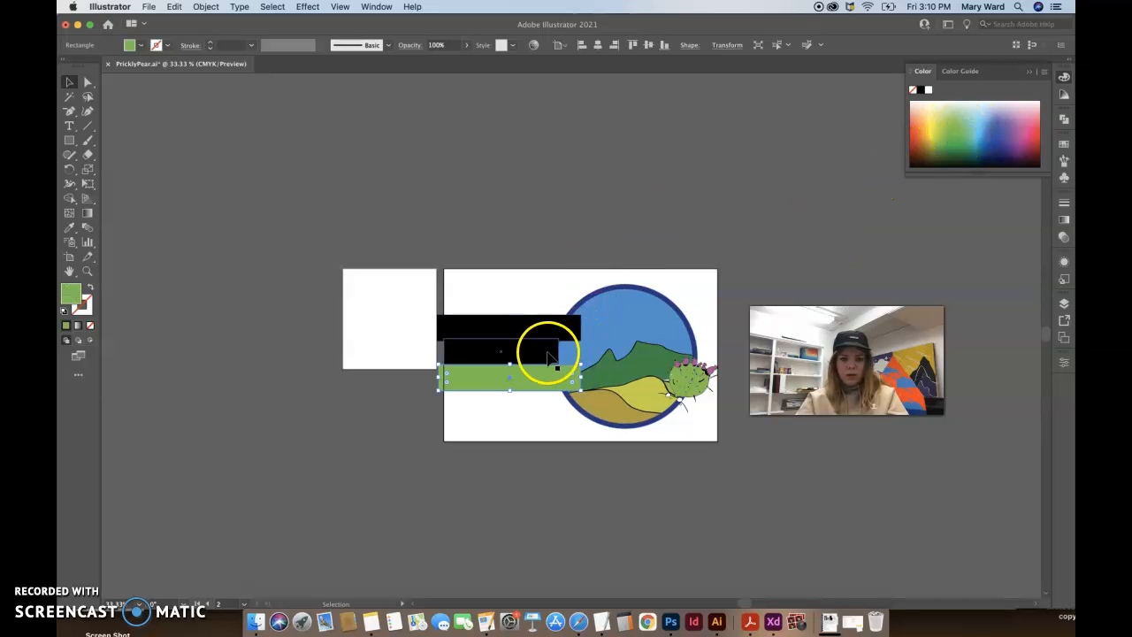
pyautogui.click(992, 138)
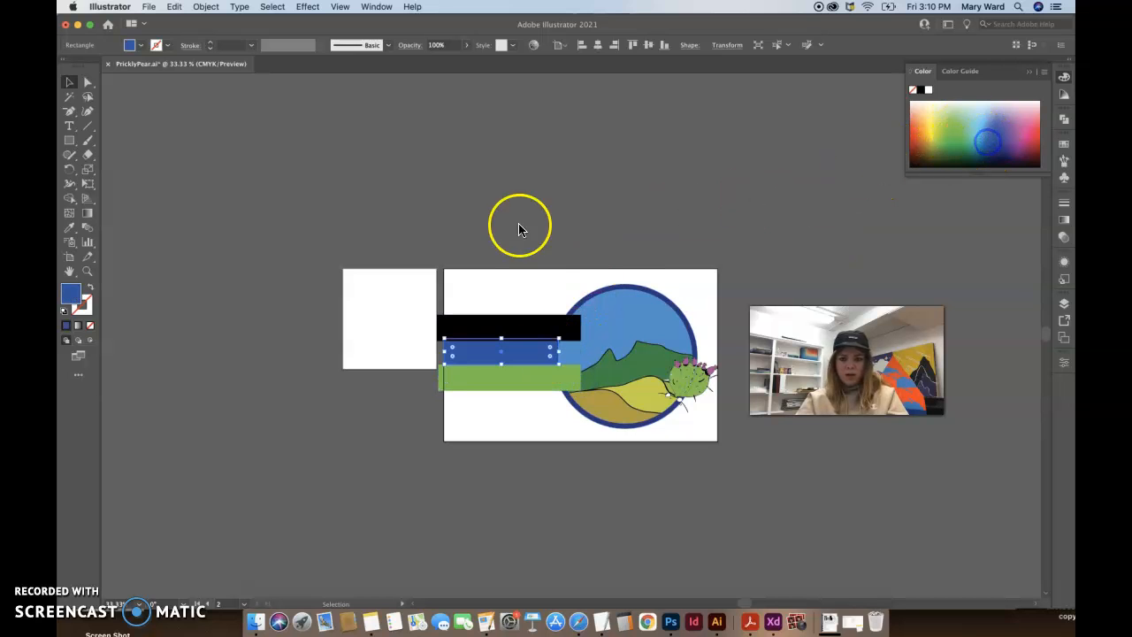
pyautogui.click(939, 155)
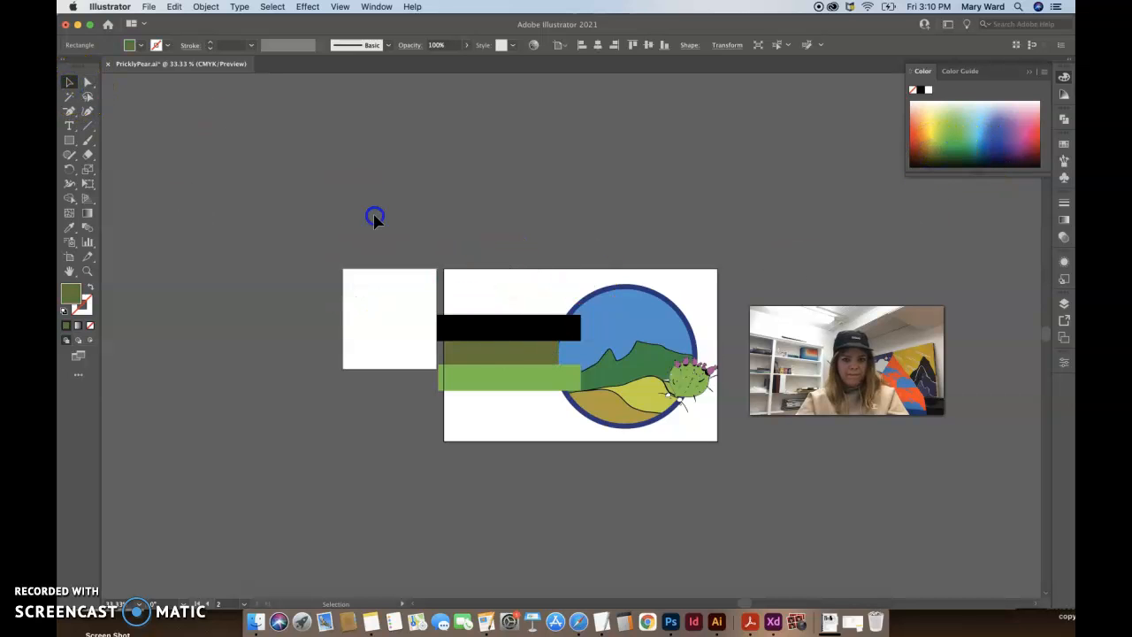
pyautogui.click(498, 331)
pyautogui.click(71, 227)
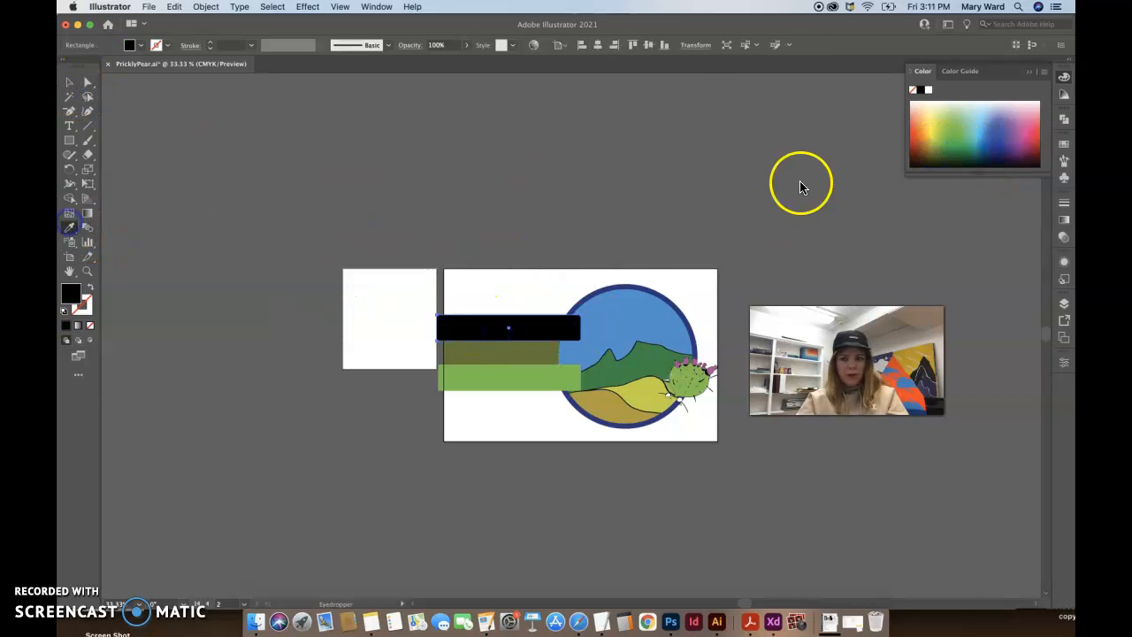
pyautogui.click(932, 143)
# Arrange the colored bars behind the circular landscape badge.
pyautogui.click(69, 81)
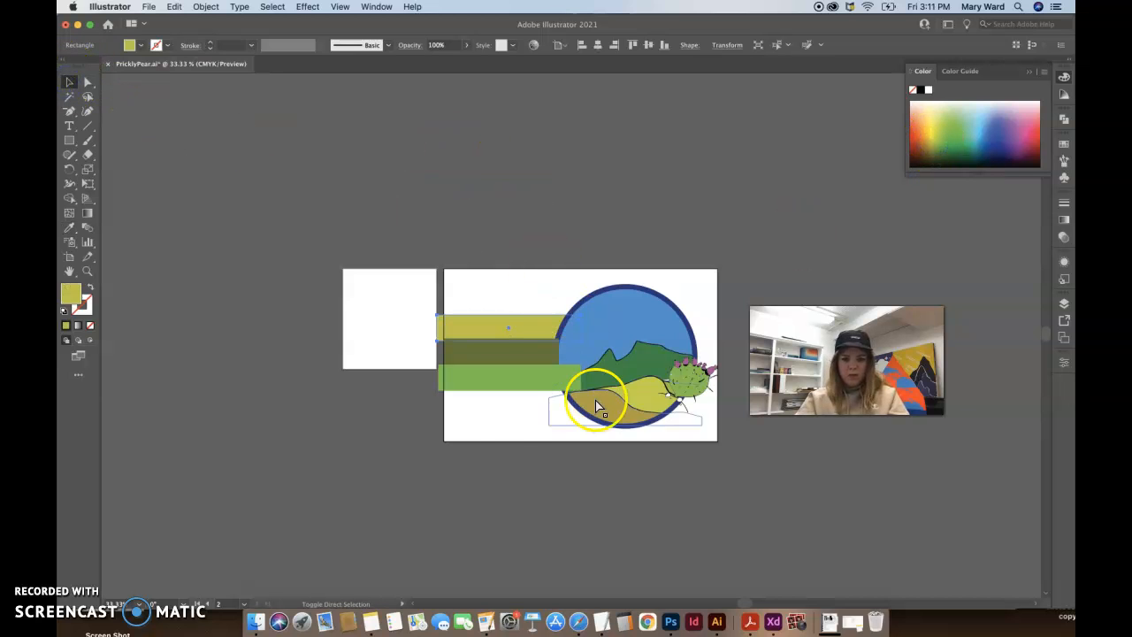
pyautogui.click(496, 386)
pyautogui.keyDown('shift'); pyautogui.click(495, 354); pyautogui.keyUp('shift')
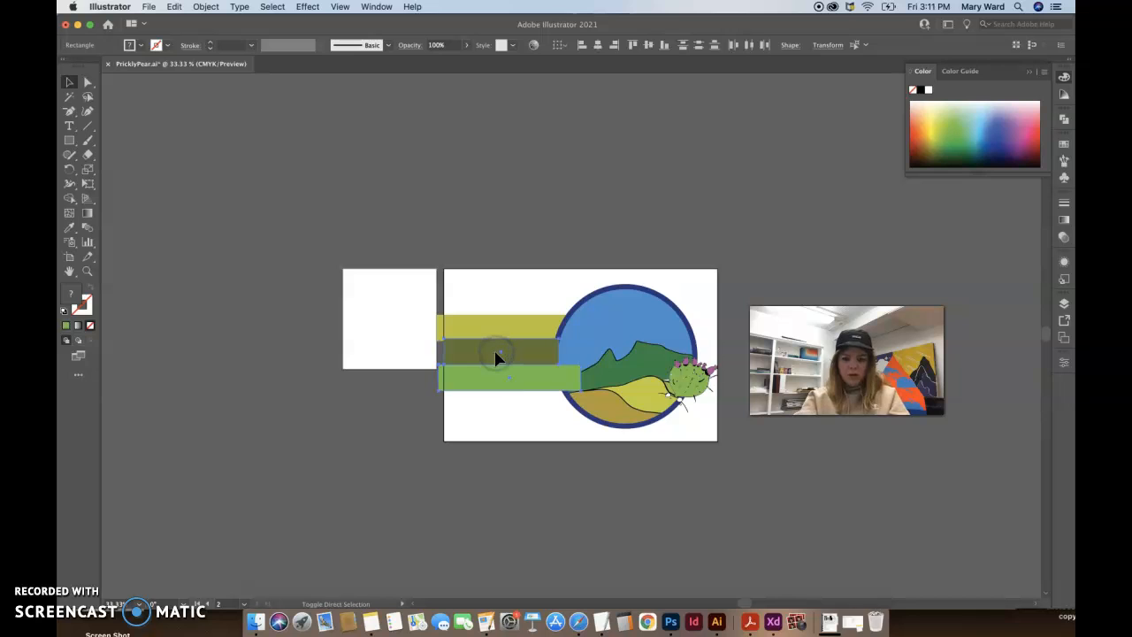
pyautogui.click(507, 433)
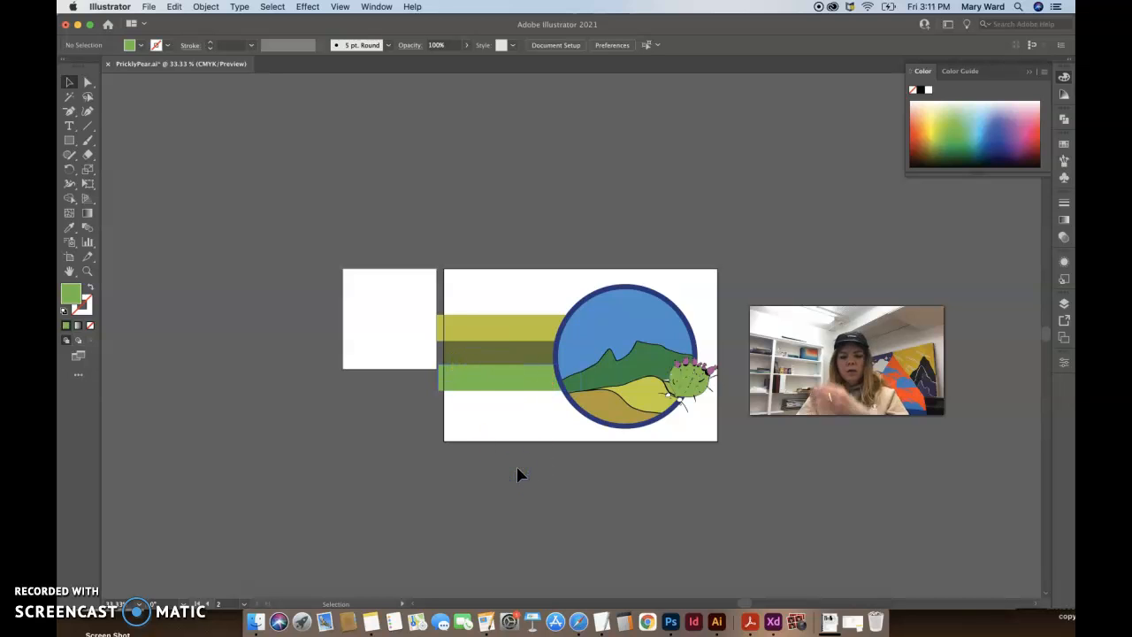
# Recolor the bottom bar with the light blue sampled from the badge's sky using the Eyedropper.
pyautogui.click(510, 334)
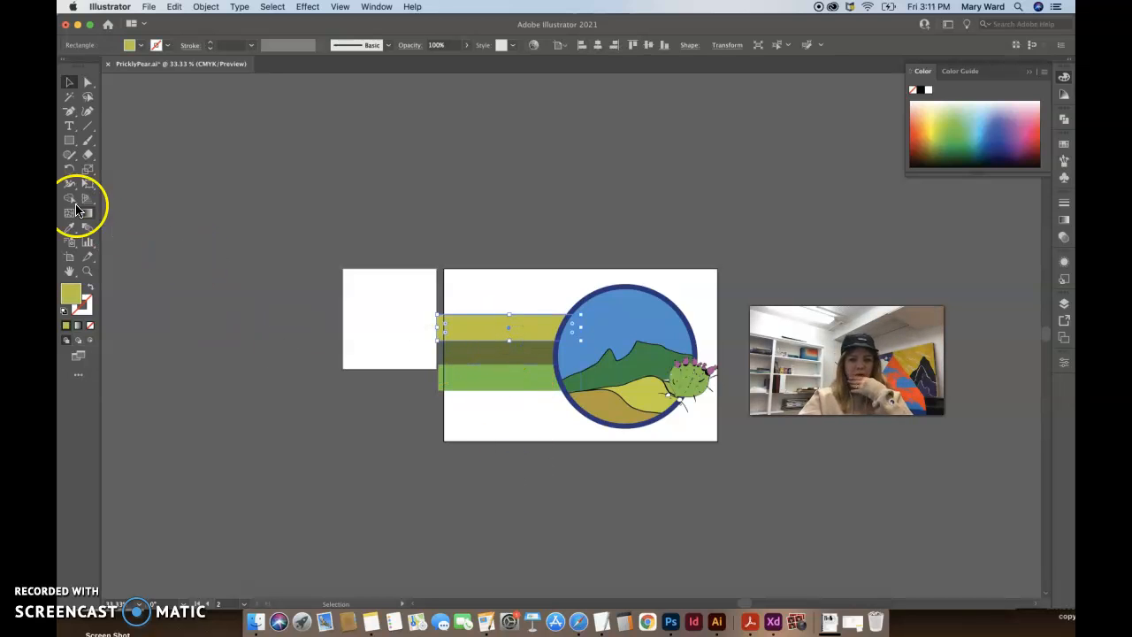
pyautogui.click(463, 418)
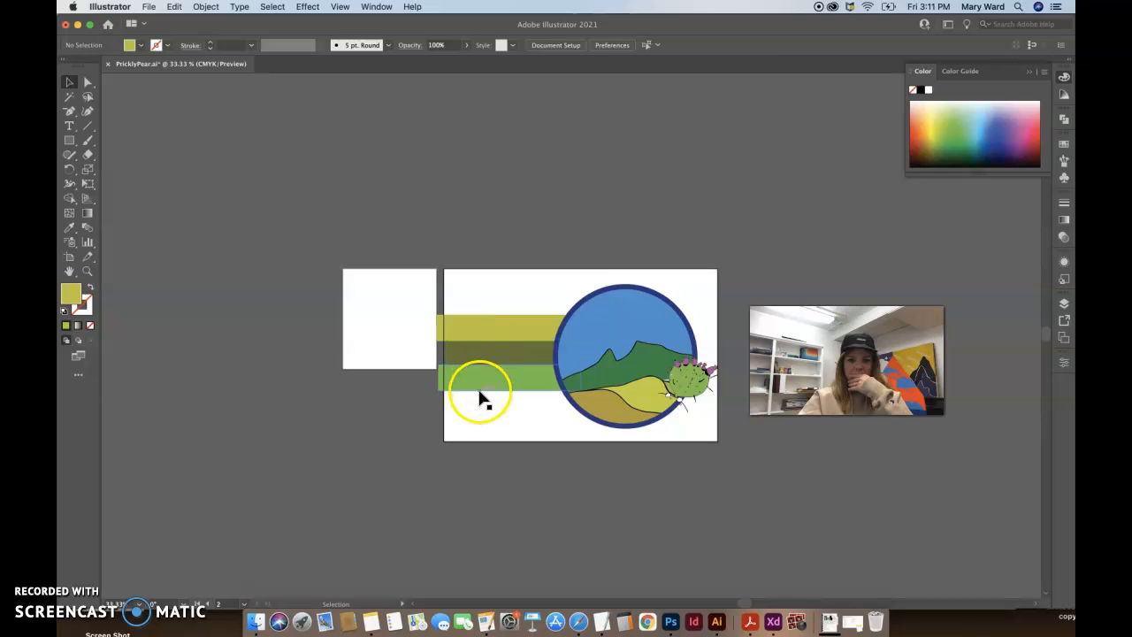
pyautogui.click(480, 380)
pyautogui.click(69, 228)
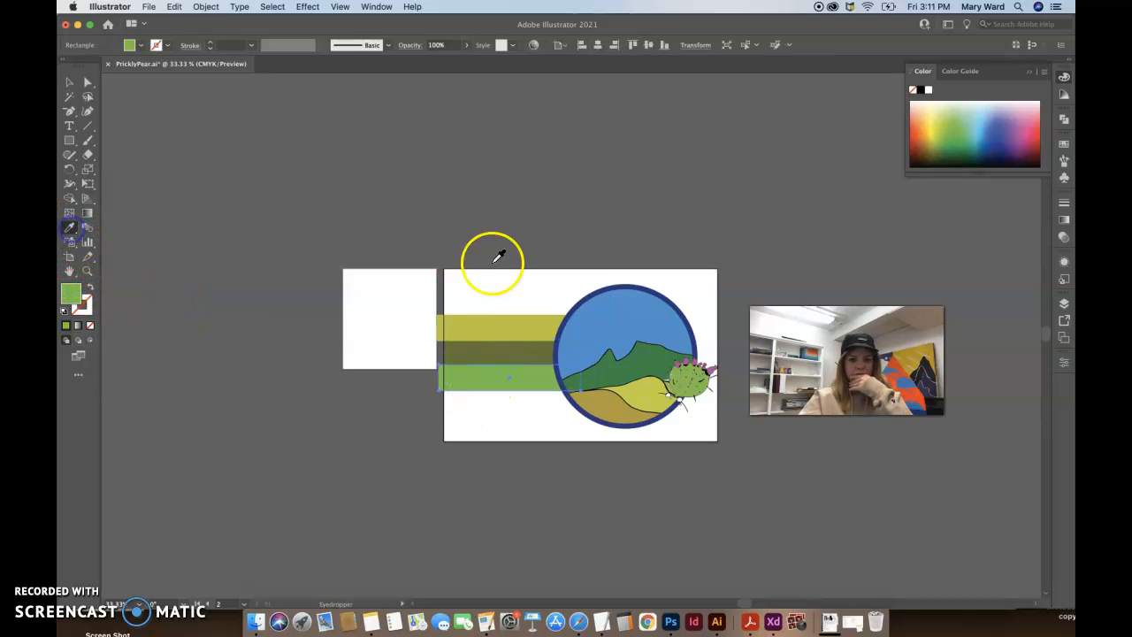
pyautogui.click(593, 326)
pyautogui.click(72, 85)
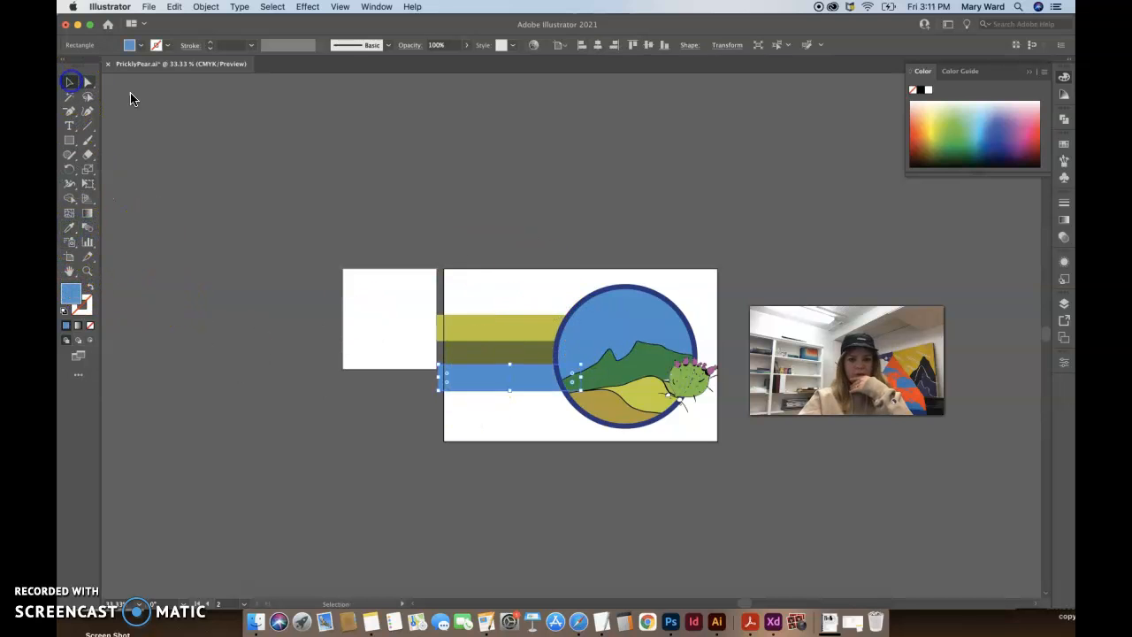
pyautogui.click(417, 210)
pyautogui.click(493, 392)
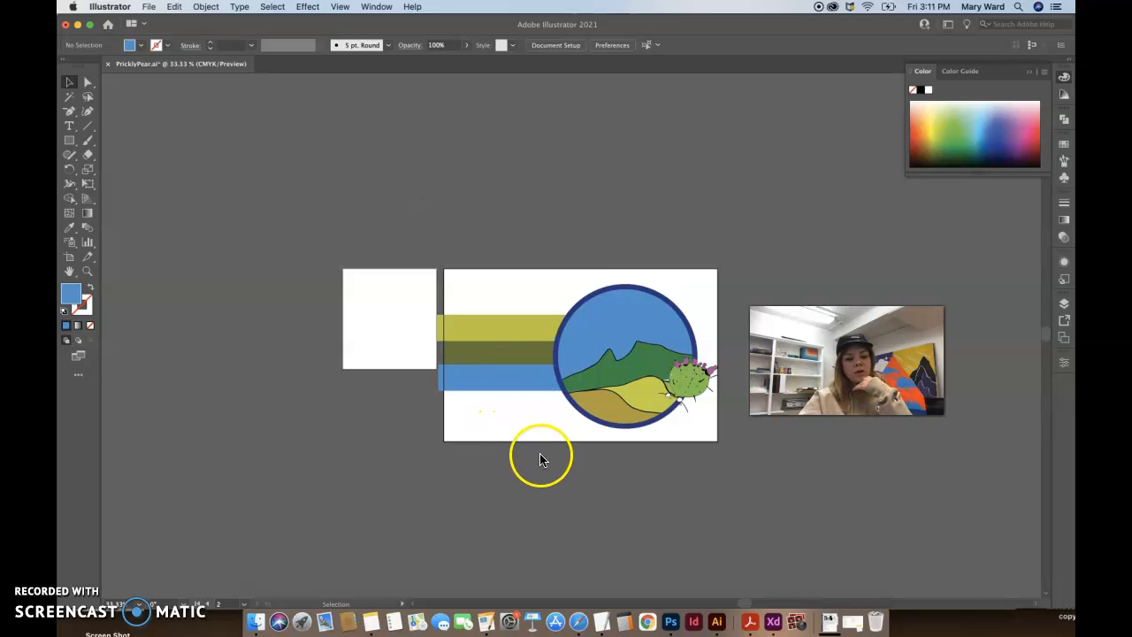
# Add a black two-line text area over the bars with "saddle" on the first line and "butte" on the second.
pyautogui.click(73, 127)
pyautogui.moveTo(453, 323); pyautogui.dragTo(542, 381)
pyautogui.write('Saddle')
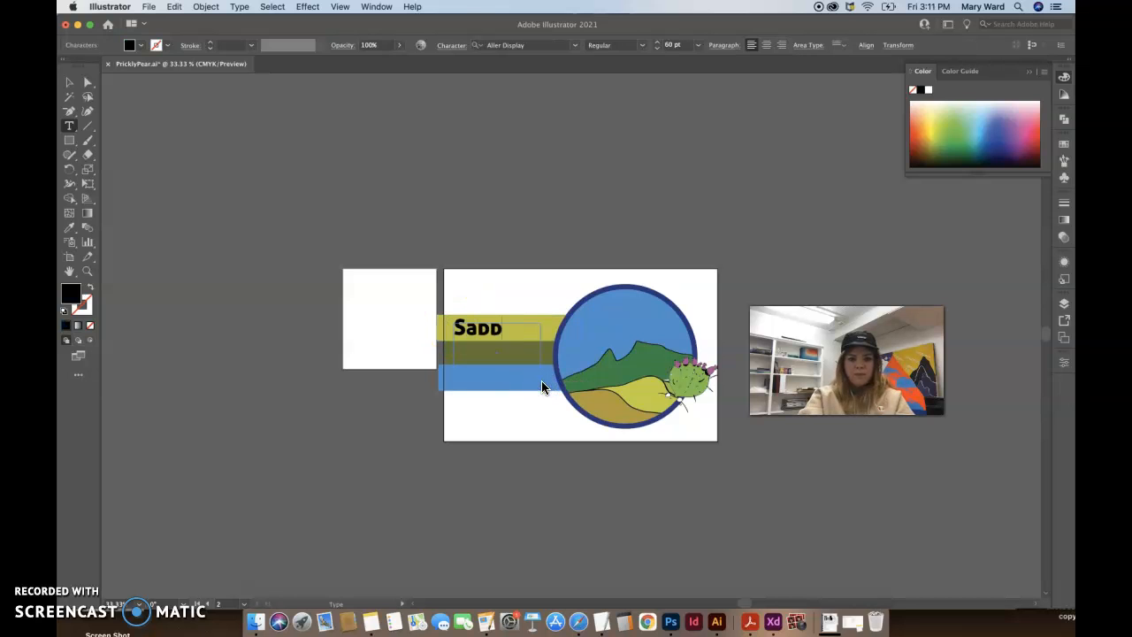
pyautogui.press('BackSpace')
pyautogui.press('BackSpace')
pyautogui.press('BackSpace')
pyautogui.press('BackSpace')
pyautogui.press('BackSpace')
pyautogui.press('BackSpace')
pyautogui.write('saddle')
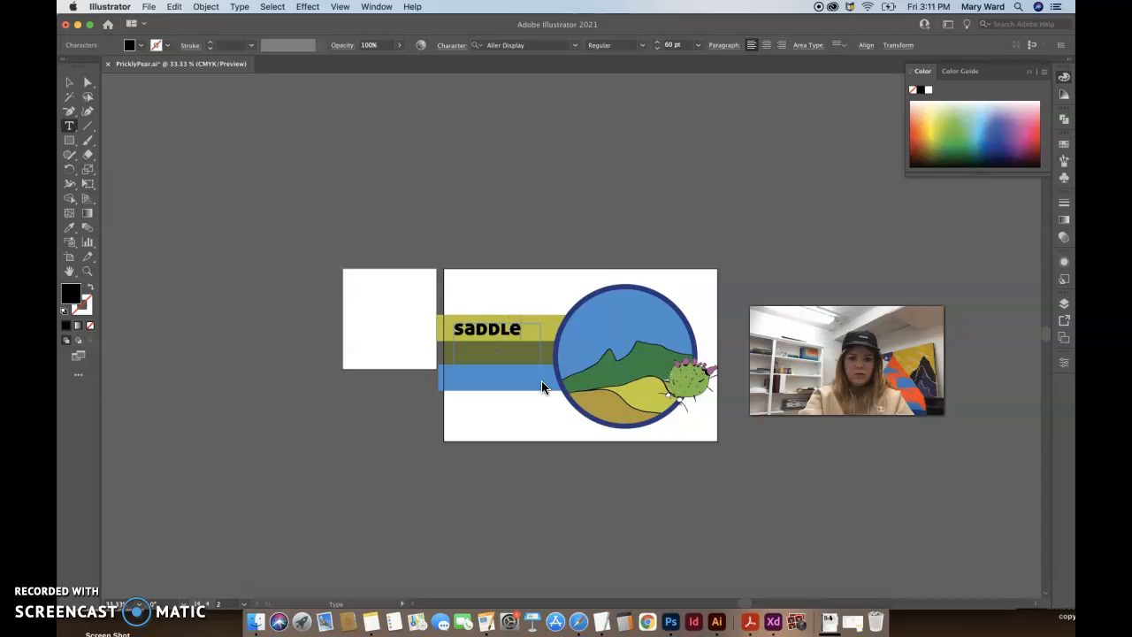
pyautogui.press('Return')
pyautogui.write('BUTTE')
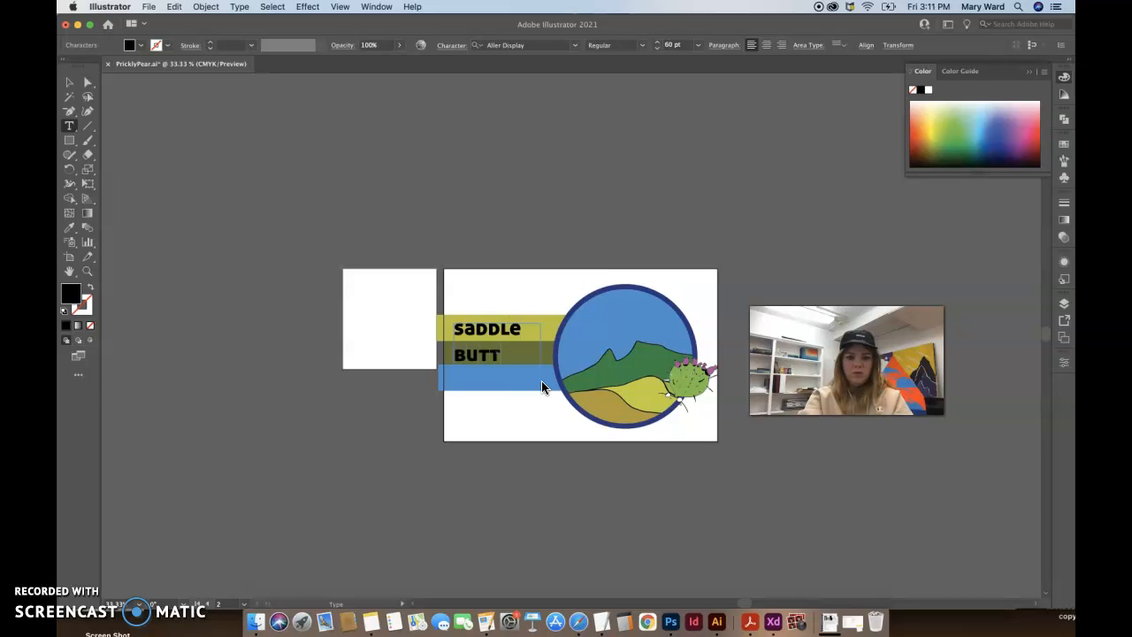
pyautogui.click(499, 352)
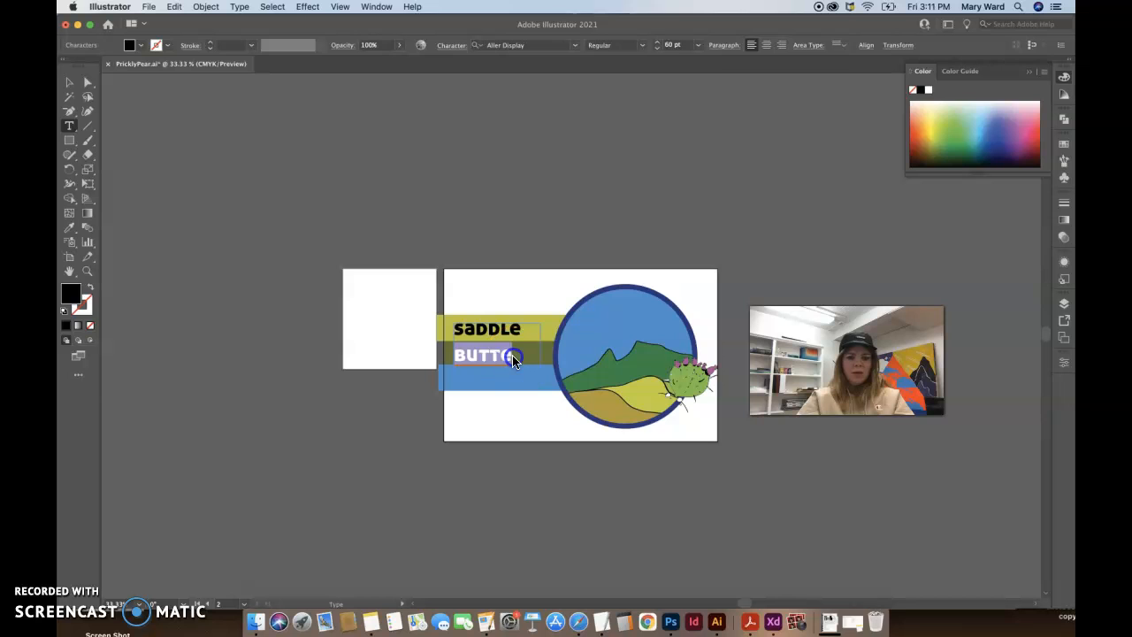
pyautogui.click(69, 81)
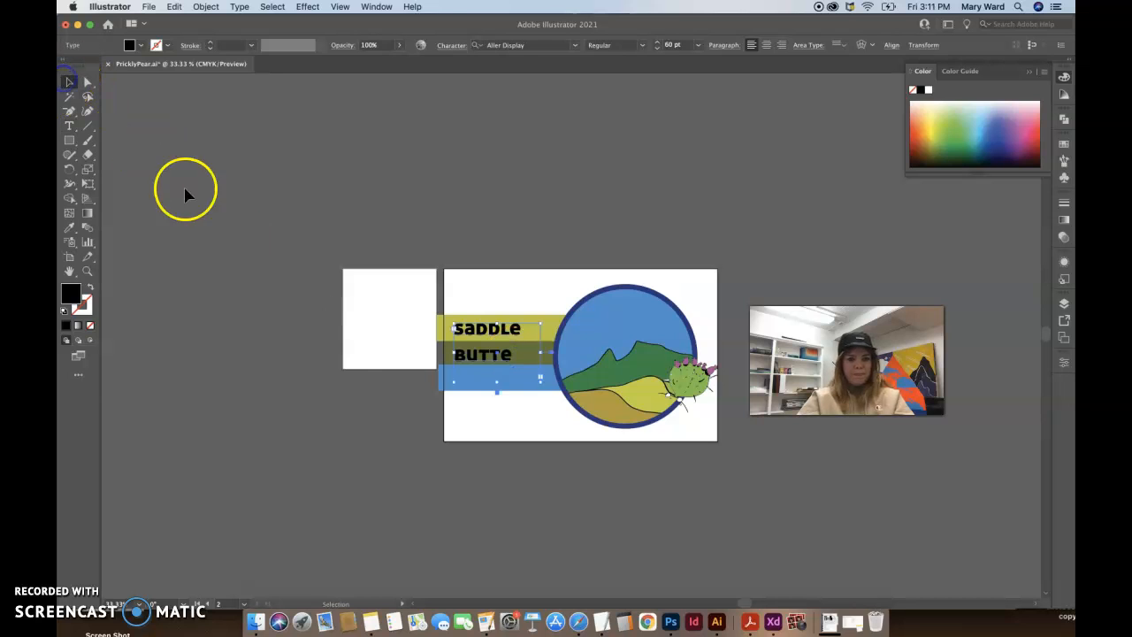
pyautogui.click(184, 187)
pyautogui.press('w')
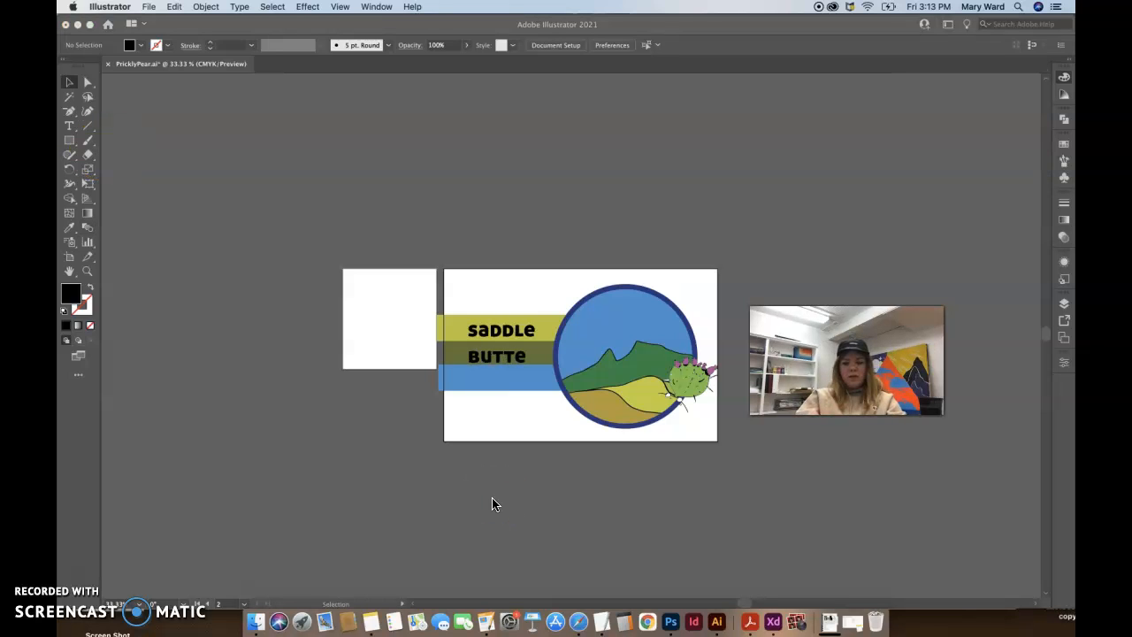
# Enter artboard editing and delete the empty Artboard 1.
pyautogui.click(484, 466)
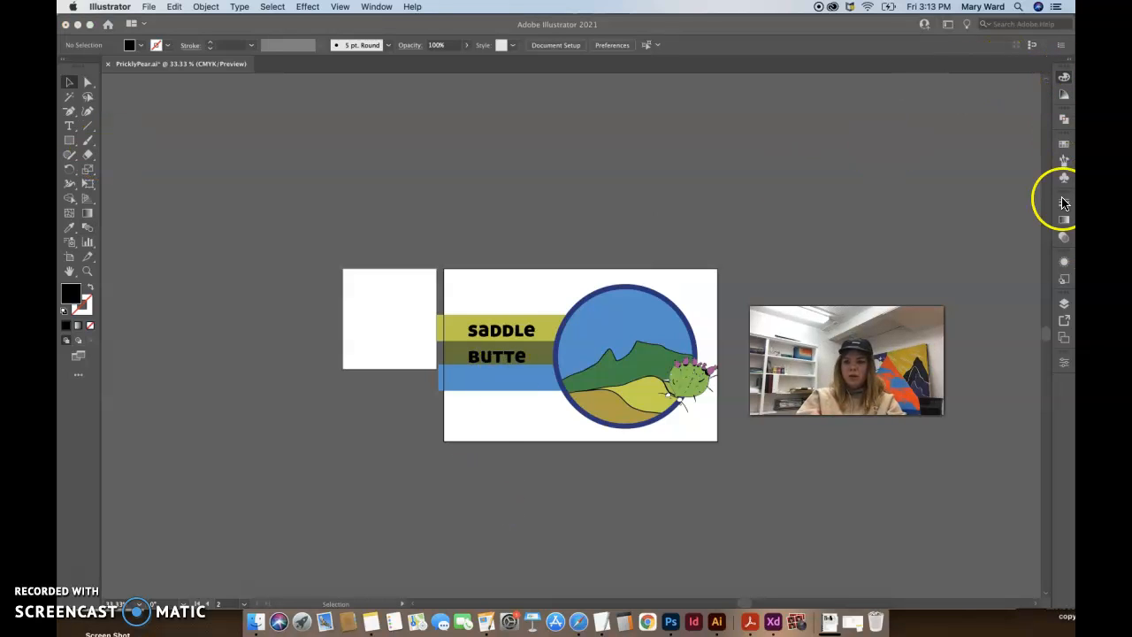
pyautogui.click(1065, 366)
pyautogui.click(981, 213)
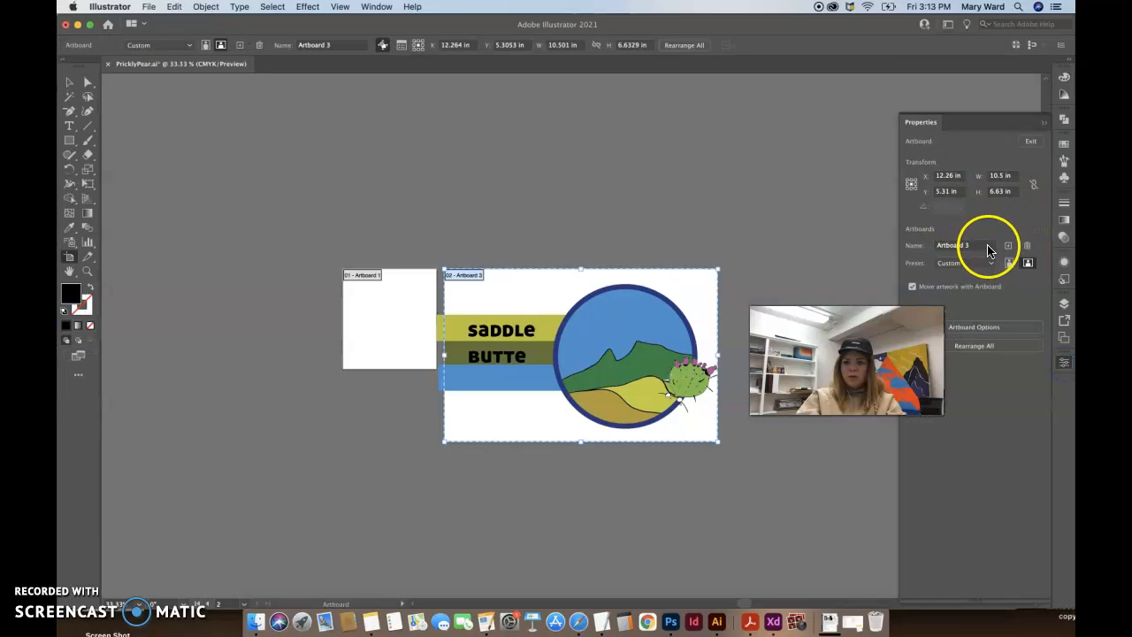
pyautogui.click(989, 247)
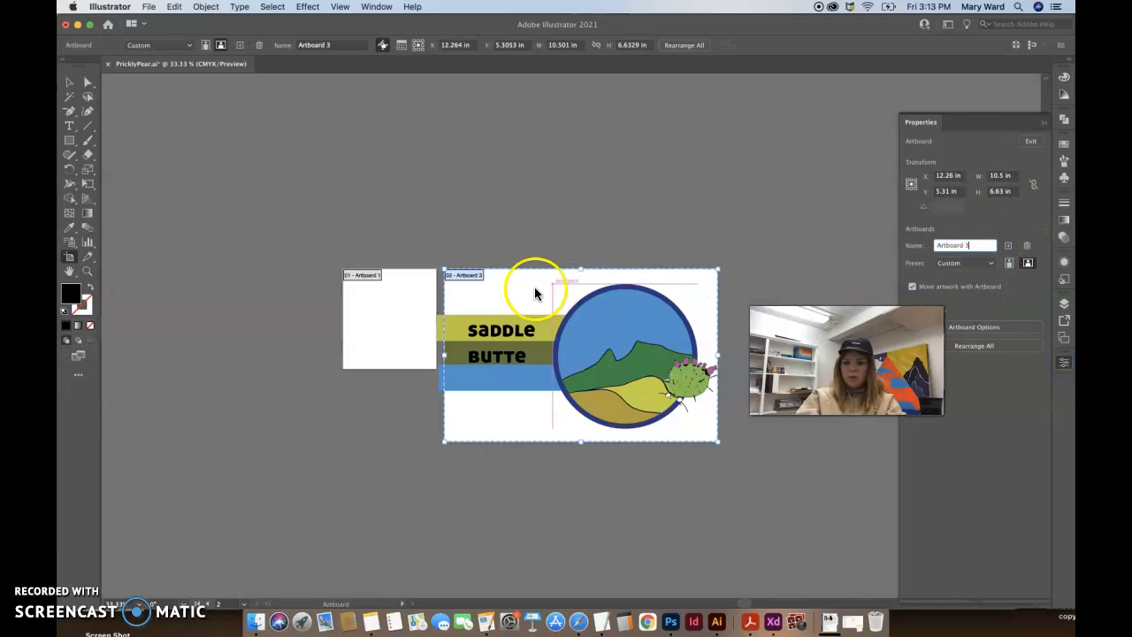
pyautogui.click(383, 320)
pyautogui.click(1027, 245)
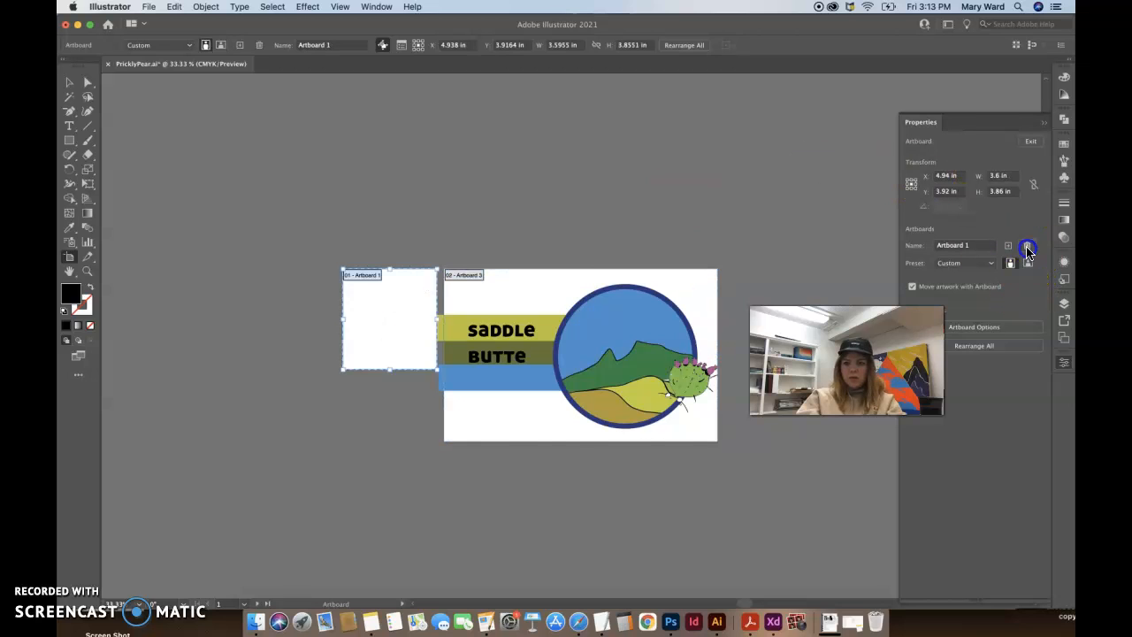
pyautogui.click(738, 237)
# Extend Artboard 3 to the left to a width of about 15.45 in and leave artboard editing.
pyautogui.click(637, 271)
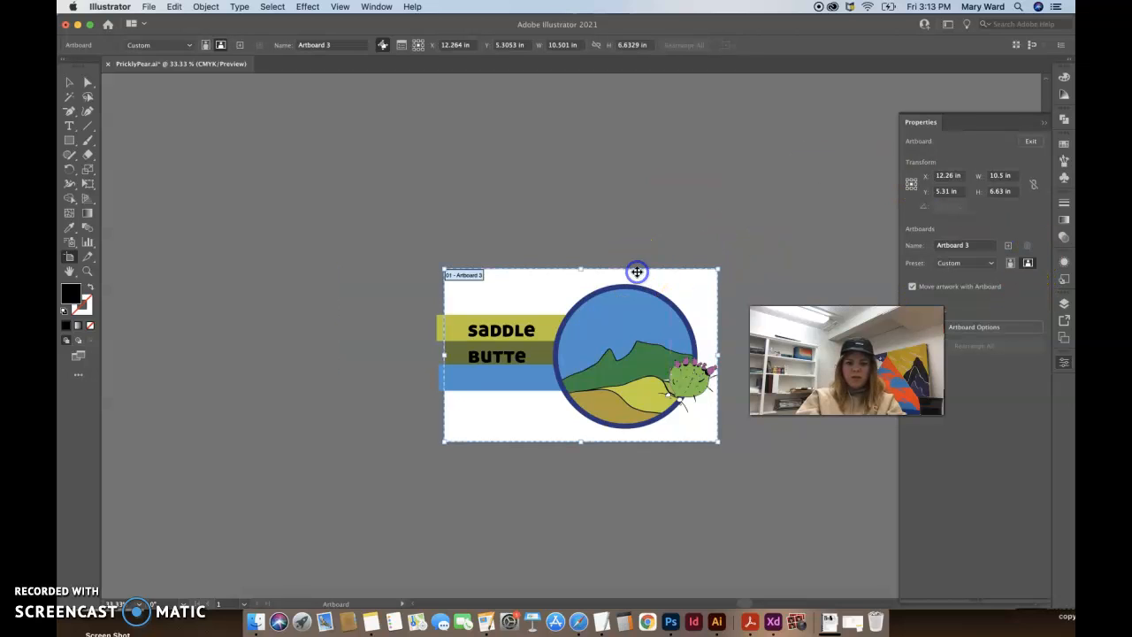
pyautogui.moveTo(444, 357); pyautogui.dragTo(313, 349)
pyautogui.click(547, 219)
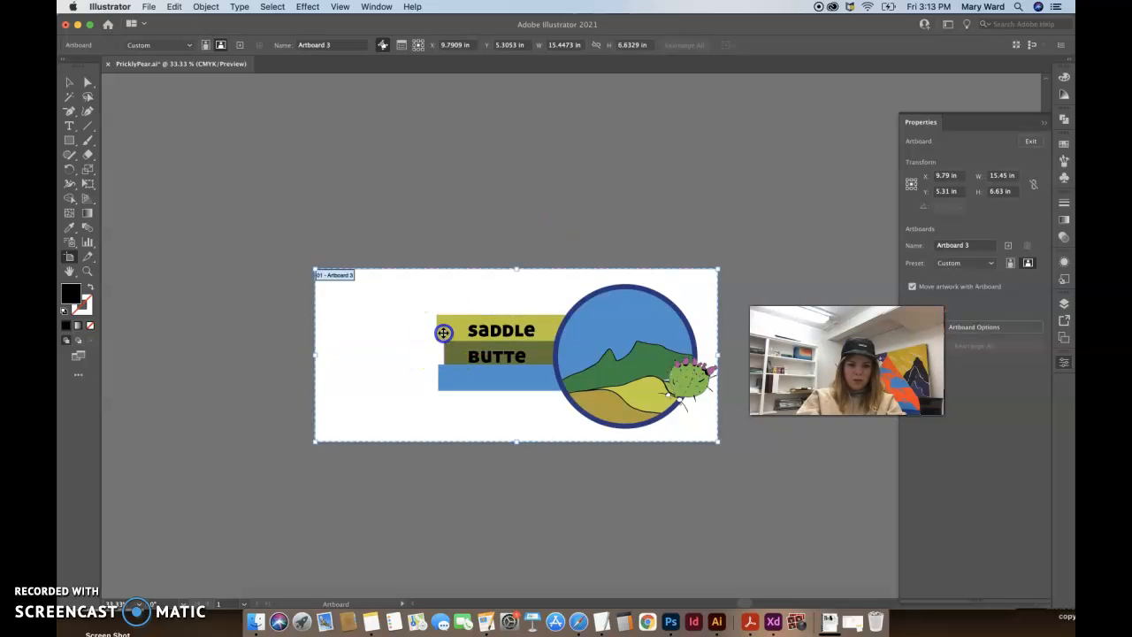
pyautogui.click(69, 82)
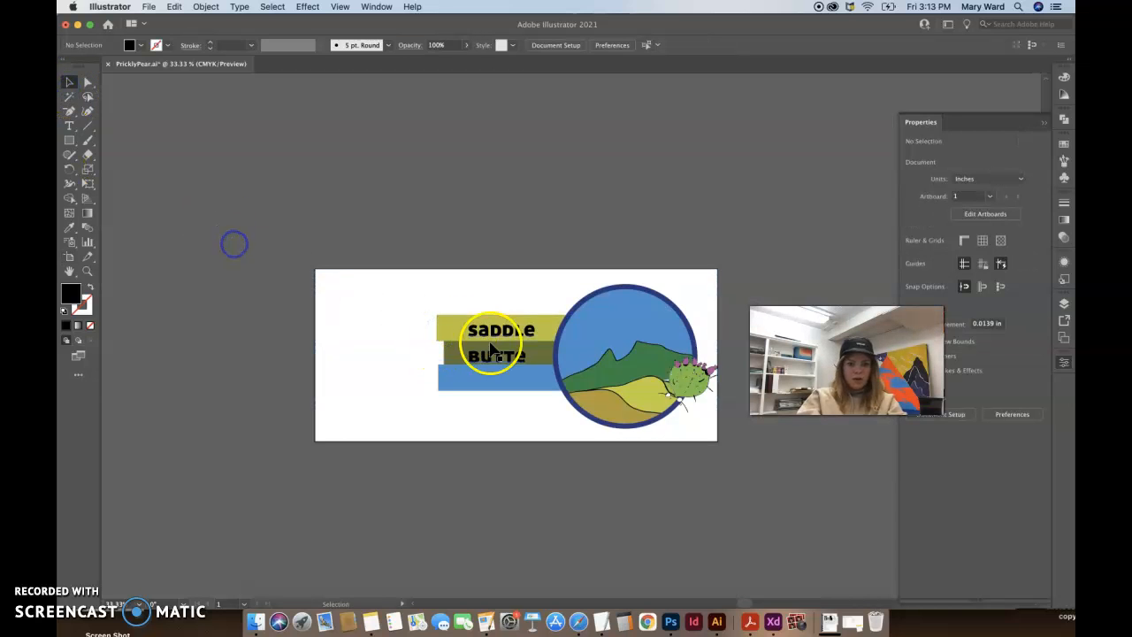
# Stretch the yellow-green, olive and blue bars leftward to reach the widened artboard's left edge.
pyautogui.click(437, 326)
pyautogui.moveTo(436, 327); pyautogui.dragTo(316, 325)
pyautogui.click(449, 352)
pyautogui.moveTo(439, 352); pyautogui.dragTo(310, 354)
pyautogui.click(458, 376)
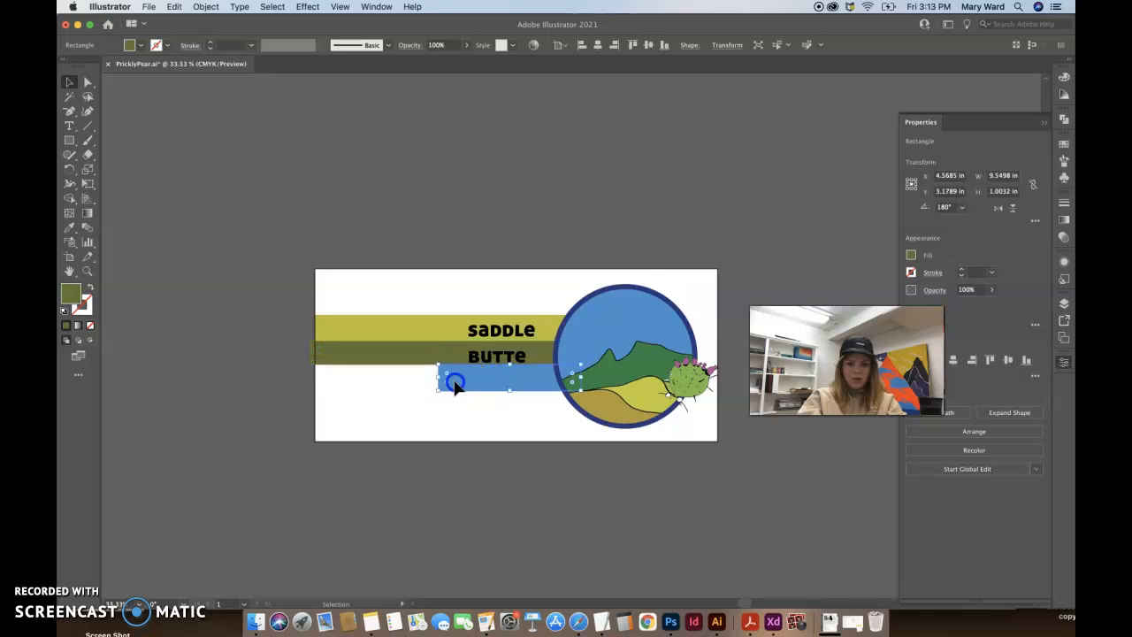
pyautogui.moveTo(438, 378); pyautogui.dragTo(301, 376)
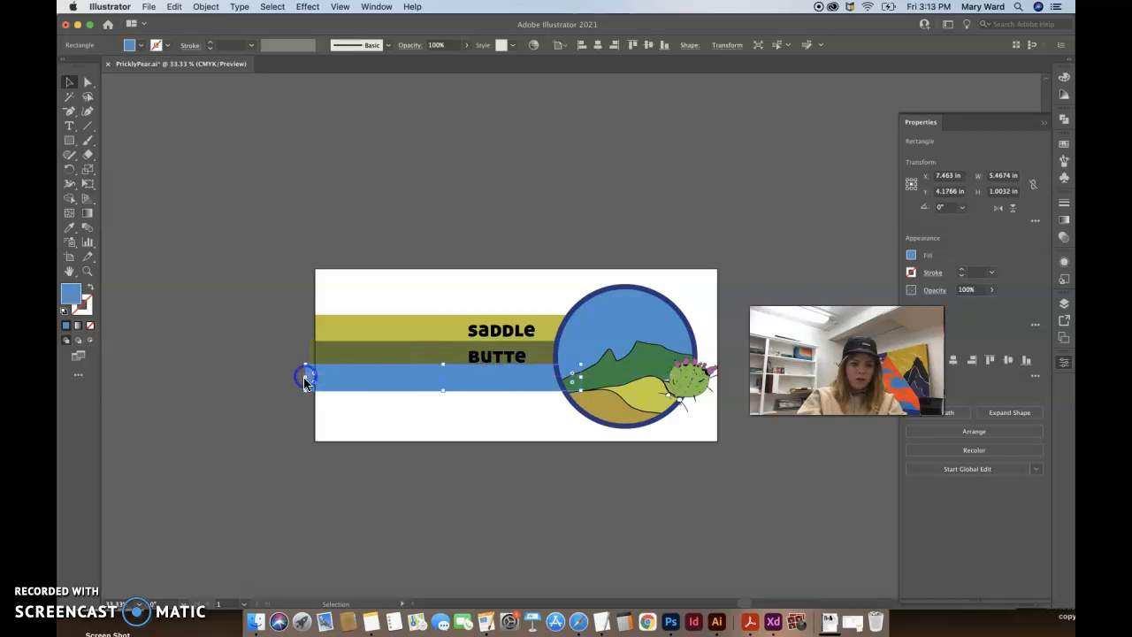
pyautogui.click(277, 437)
# Nudge the Saddle Butte text slightly upward so its lines sit centered on the top two bars.
pyautogui.click(496, 355)
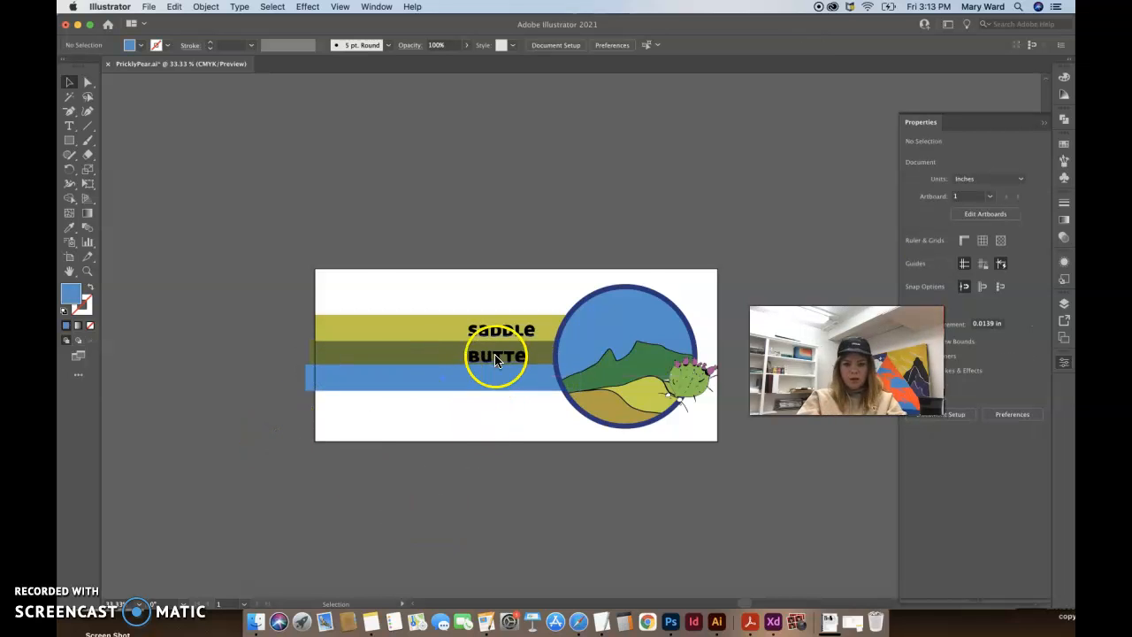
pyautogui.press('Down')
pyautogui.press('Down')
pyautogui.press('Down')
pyautogui.press('Up')
pyautogui.press('Up')
pyautogui.press('Up')
pyautogui.press('Up')
pyautogui.press('Up')
pyautogui.press('Up')
pyautogui.press('Up')
pyautogui.press('Up')
pyautogui.press('Up')
pyautogui.press('Up')
pyautogui.press('Up')
pyautogui.press('Up')
pyautogui.click(474, 287)
pyautogui.click(470, 354)
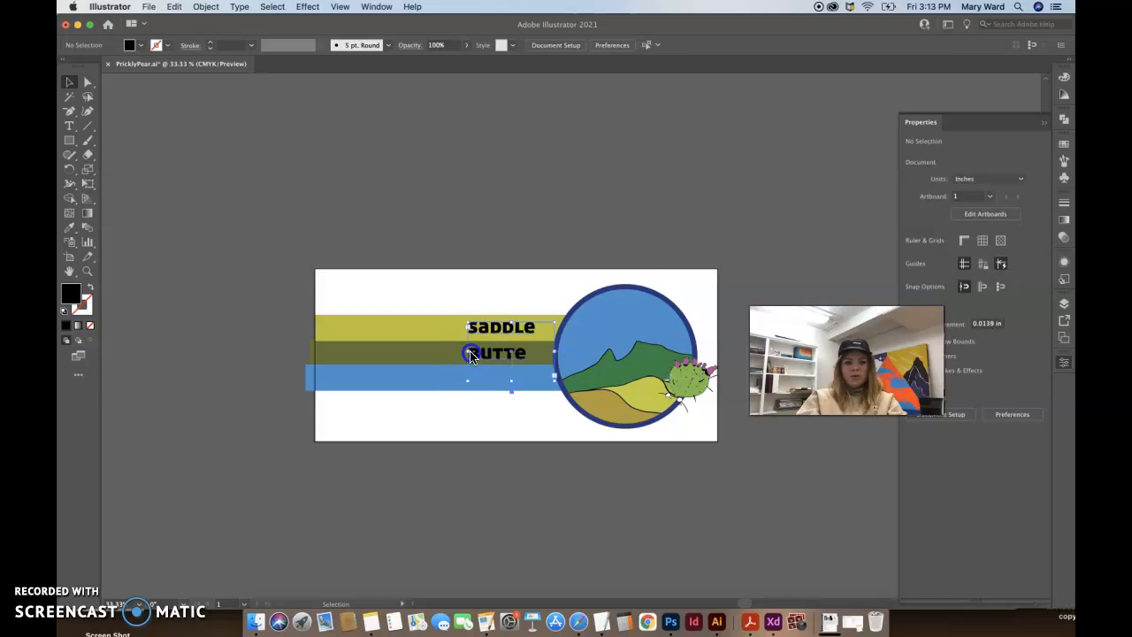